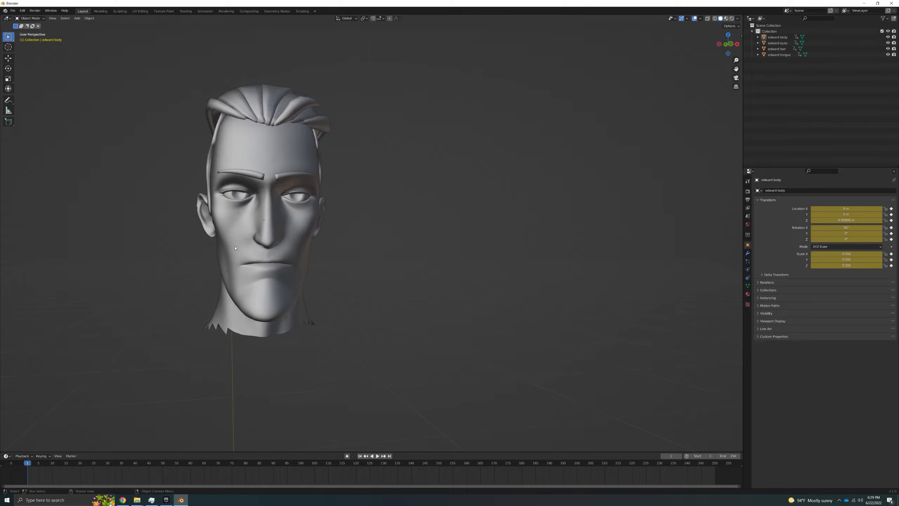
{"action": "scroll", "coordinate": [231, 311], "scroll_direction": "down", "scroll_amount": 1}
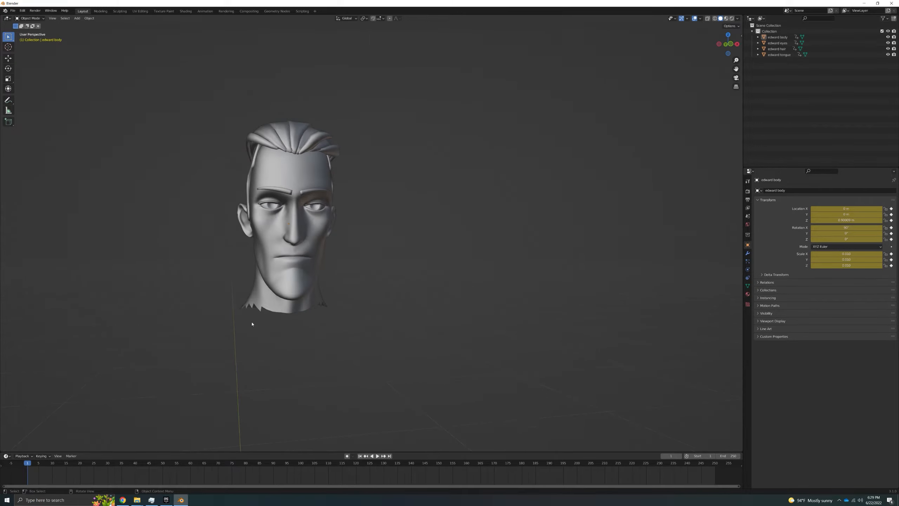
{"action": "middle_click_drag", "start_coordinate": [251, 323], "coordinate": [277, 328]}
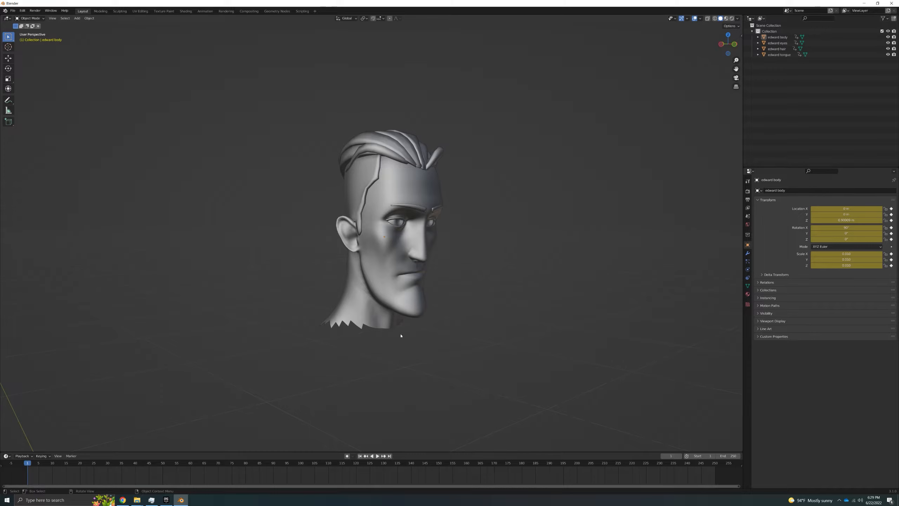
{"action": "mouse_move", "coordinate": [401, 335]}
{"action": "middle_mouse_down"}
{"action": "mouse_move", "coordinate": [375, 333]}
{"action": "mouse_move", "coordinate": [383, 331]}
{"action": "middle_mouse_up"}
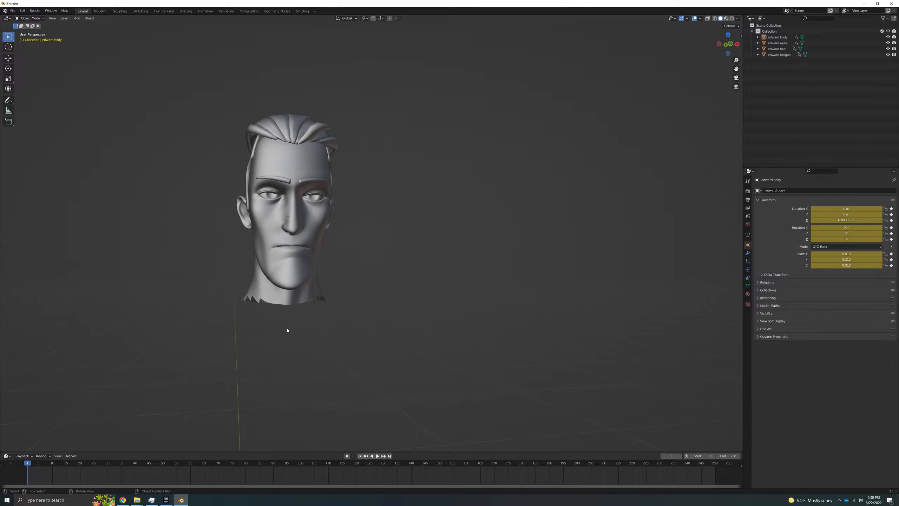
{"action": "middle_click_drag", "start_coordinate": [288, 324], "coordinate": [433, 319]}
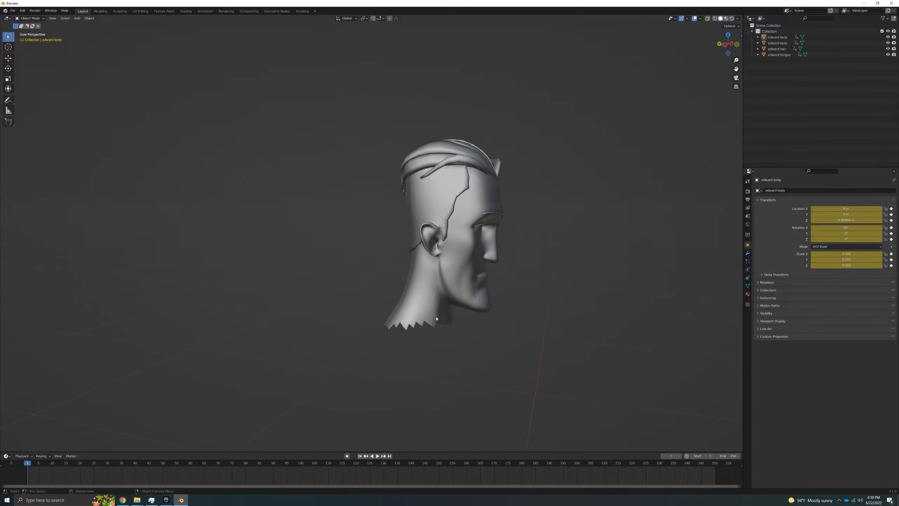
Step: Select the character's head and neck mesh and put it into Edit Mode
{"action": "scroll", "coordinate": [433, 320], "scroll_direction": "up", "scroll_amount": 1}
{"action": "middle_click_drag", "start_coordinate": [471, 348], "coordinate": [386, 343]}
{"action": "scroll", "coordinate": [455, 336], "scroll_direction": "up", "scroll_amount": 2}
{"action": "left_click", "coordinate": [426, 323]}
{"action": "scroll", "coordinate": [386, 343], "scroll_direction": "up", "scroll_amount": 2}
{"action": "scroll", "coordinate": [386, 343], "scroll_direction": "down", "scroll_amount": 1}
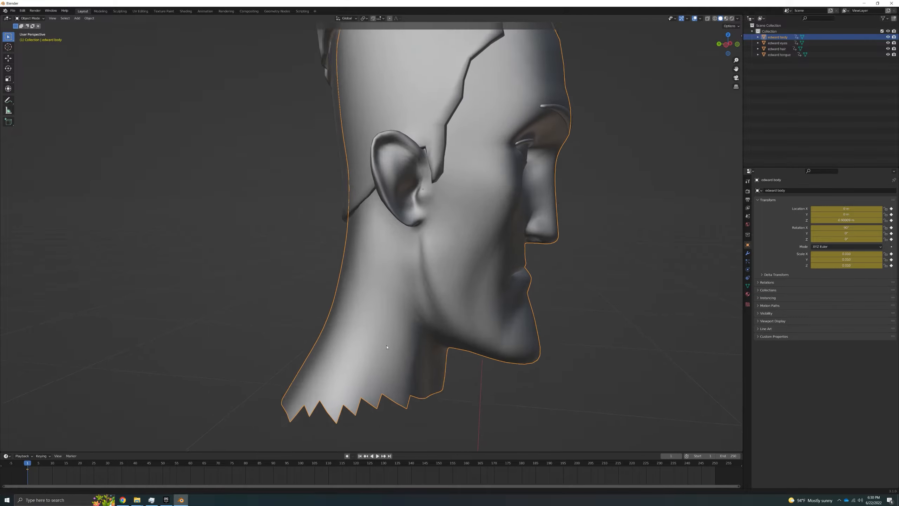
{"action": "scroll", "coordinate": [385, 339], "scroll_direction": "up", "scroll_amount": 1}
{"action": "scroll", "coordinate": [385, 336], "scroll_direction": "down", "scroll_amount": 2}
{"action": "scroll", "coordinate": [385, 333], "scroll_direction": "up", "scroll_amount": 1}
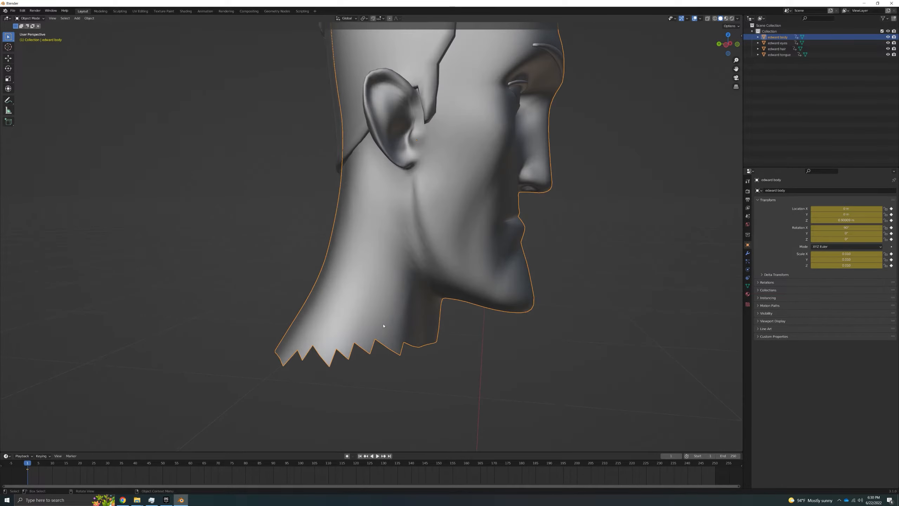
{"action": "left_click", "coordinate": [30, 18]}
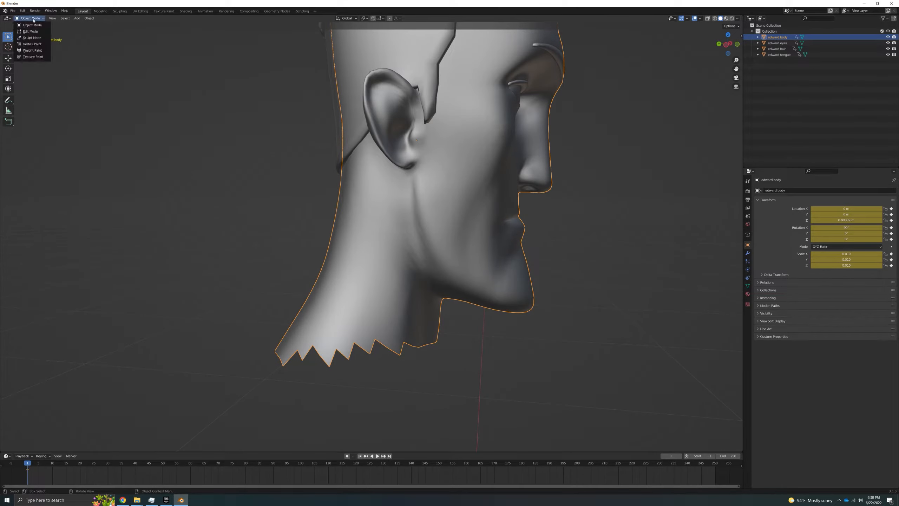
{"action": "left_click", "coordinate": [39, 32]}
Step: Box-select the vertices around the jagged lower back edge of the neck from the side
{"action": "left_click_drag", "start_coordinate": [257, 308], "coordinate": [333, 386]}
{"action": "scroll", "coordinate": [289, 307], "scroll_direction": "down", "scroll_amount": 3}
{"action": "middle_click_drag", "start_coordinate": [303, 325], "coordinate": [485, 317]}
{"action": "middle_click_drag", "start_coordinate": [560, 259], "coordinate": [513, 249]}
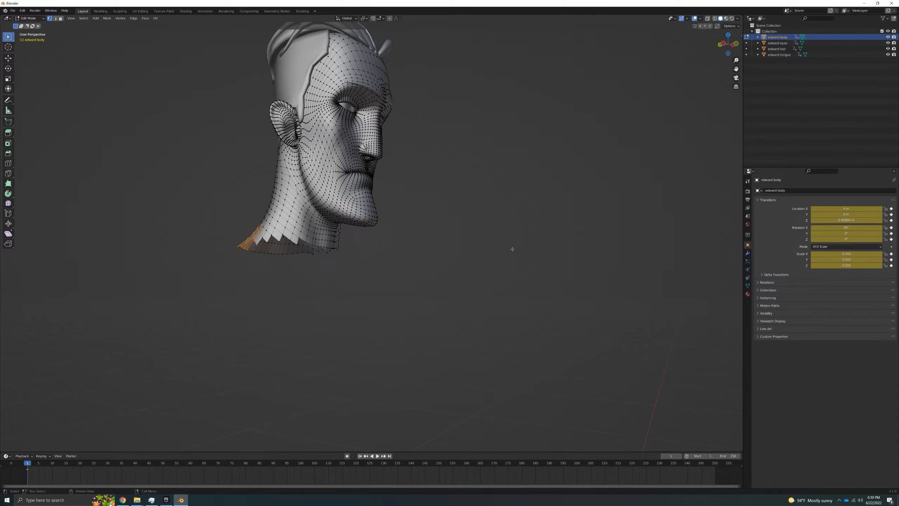
{"action": "middle_click_drag", "start_coordinate": [278, 247], "coordinate": [388, 263]}
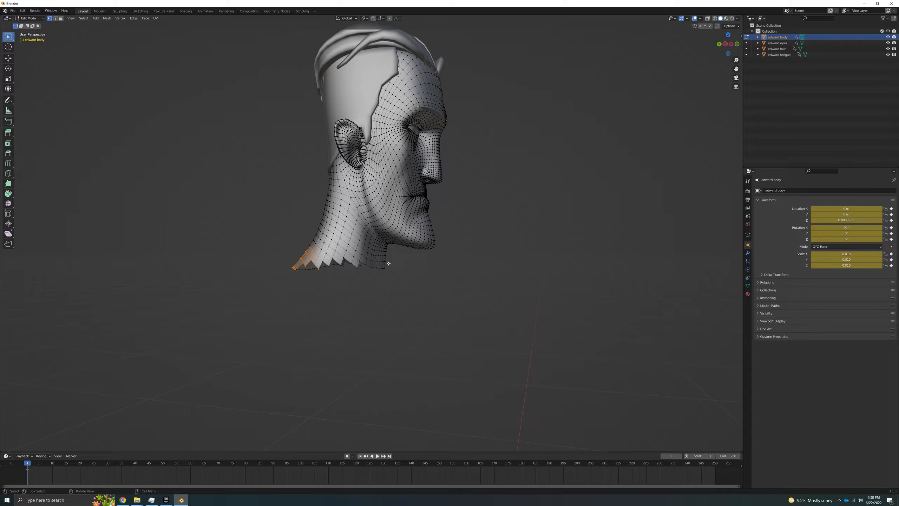
{"action": "middle_click_drag", "start_coordinate": [388, 263], "coordinate": [359, 289]}
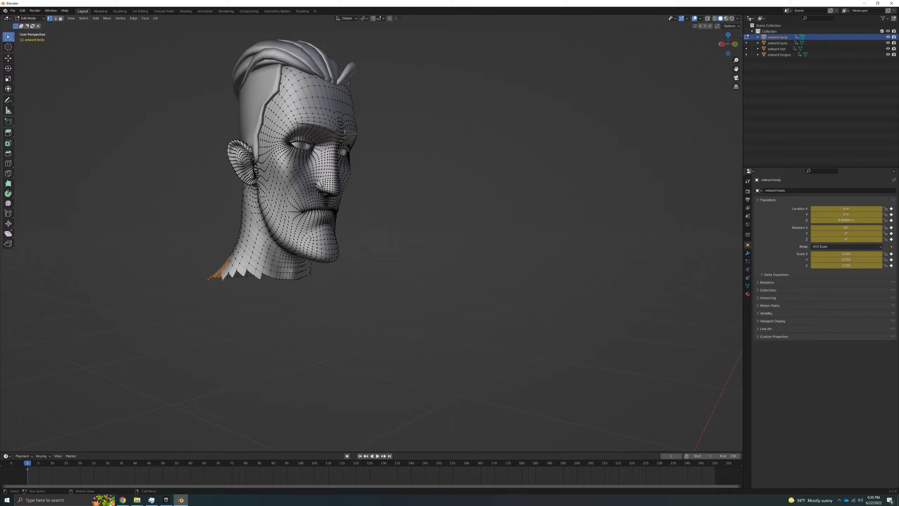
{"action": "middle_click_drag", "start_coordinate": [301, 284], "coordinate": [322, 316]}
{"action": "scroll", "coordinate": [322, 316], "scroll_direction": "up", "scroll_amount": 3}
{"action": "left_click_drag", "start_coordinate": [270, 292], "coordinate": [373, 368]}
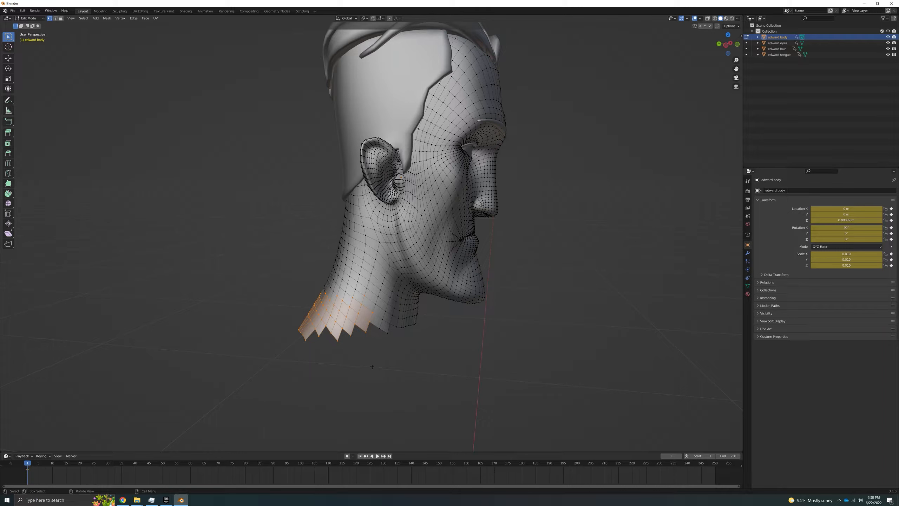
Step: Switch the head mesh to Object Mode and back into Edit Mode
{"action": "left_click", "coordinate": [29, 18]}
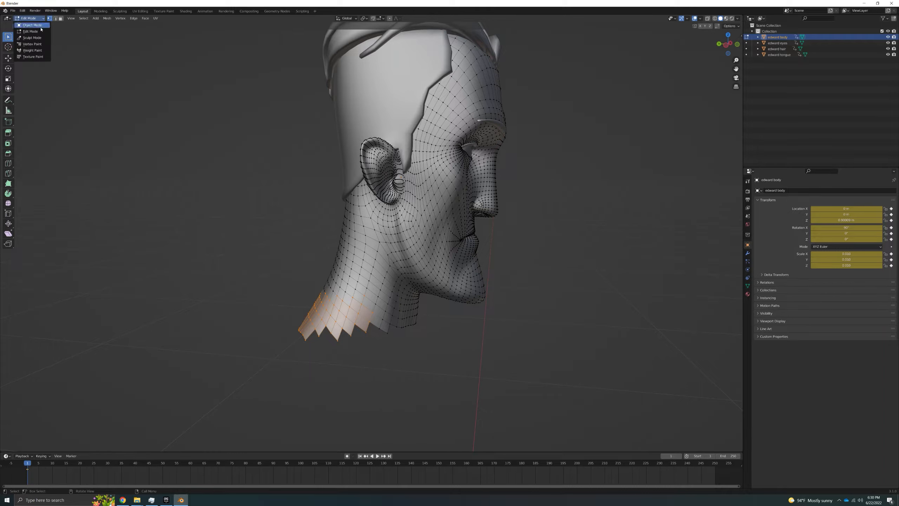
{"action": "left_click", "coordinate": [29, 22]}
{"action": "left_click", "coordinate": [346, 199]}
{"action": "left_click", "coordinate": [352, 213]}
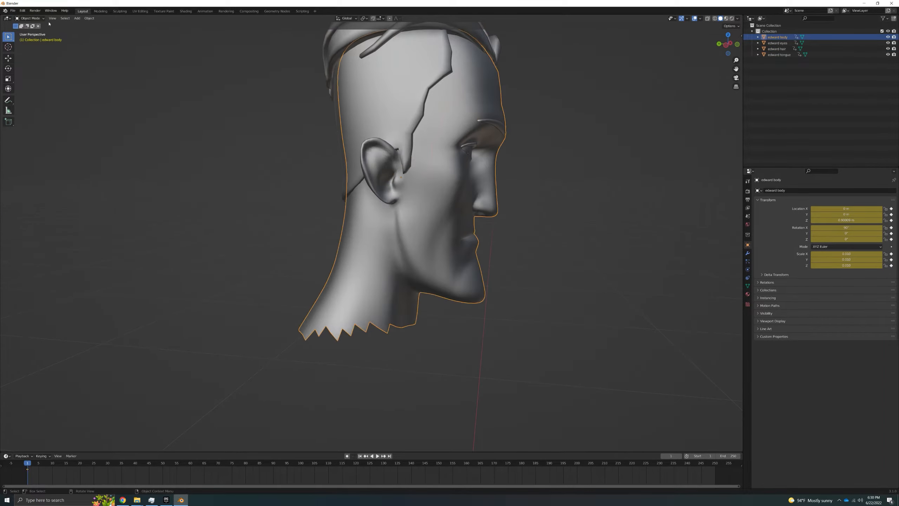
{"action": "left_click", "coordinate": [29, 18]}
{"action": "left_click", "coordinate": [28, 32]}
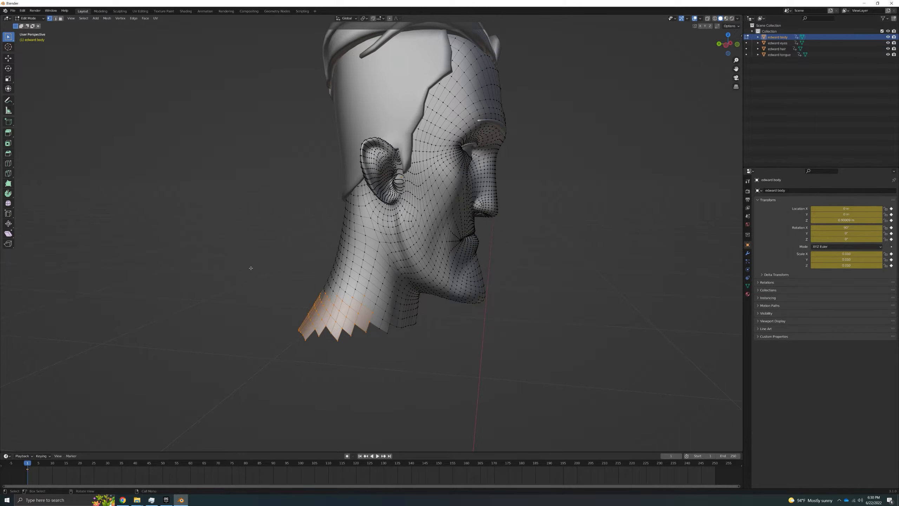
Step: Box-select the lower band of the neck from the side view and delete that geometry
{"action": "left_click_drag", "start_coordinate": [251, 268], "coordinate": [375, 369]}
{"action": "middle_click_drag", "start_coordinate": [375, 369], "coordinate": [273, 280]}
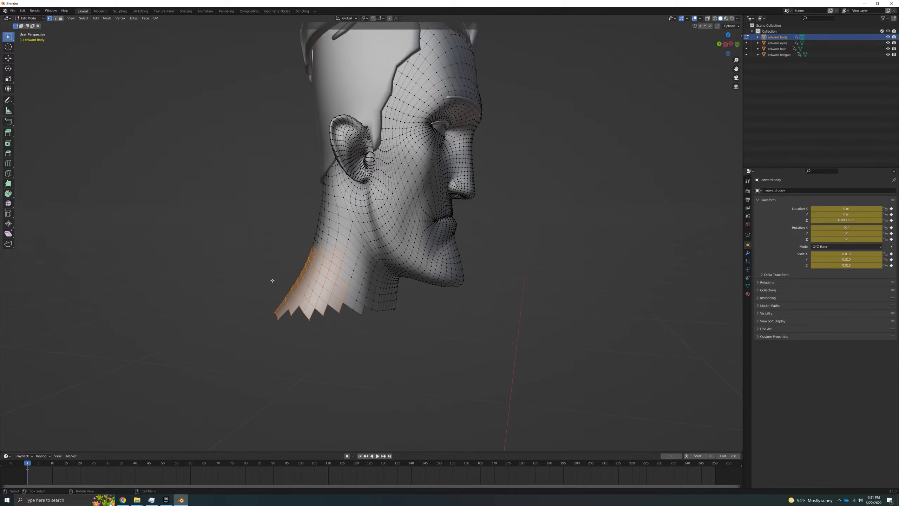
{"action": "left_click_drag", "start_coordinate": [273, 281], "coordinate": [387, 361]}
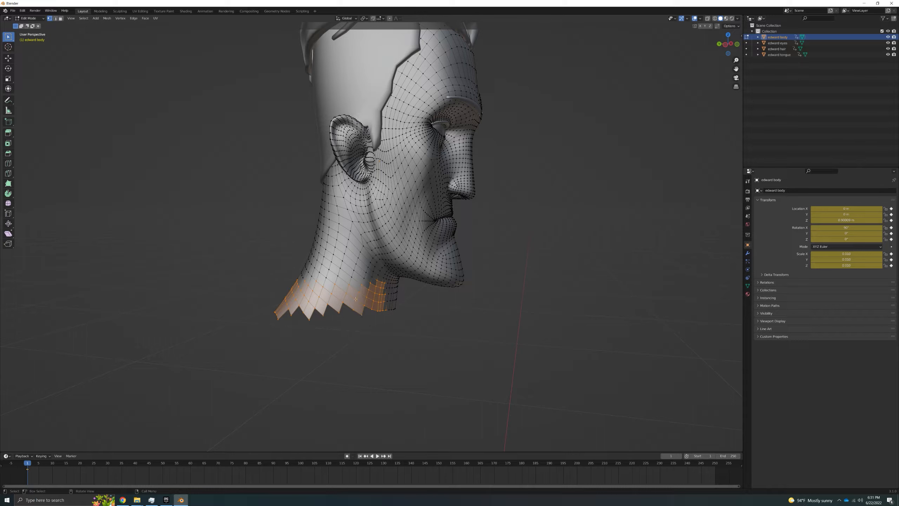
{"action": "key", "text": "x"}
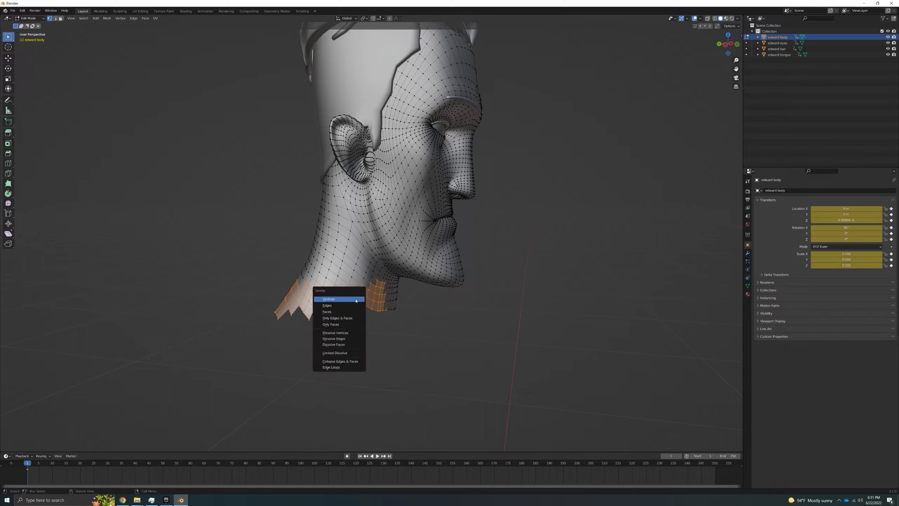
{"action": "left_click", "coordinate": [353, 311]}
Step: Select the leftover geometry hanging below the back of the neck and delete it
{"action": "left_click_drag", "start_coordinate": [352, 302], "coordinate": [421, 334]}
{"action": "key", "text": "x"}
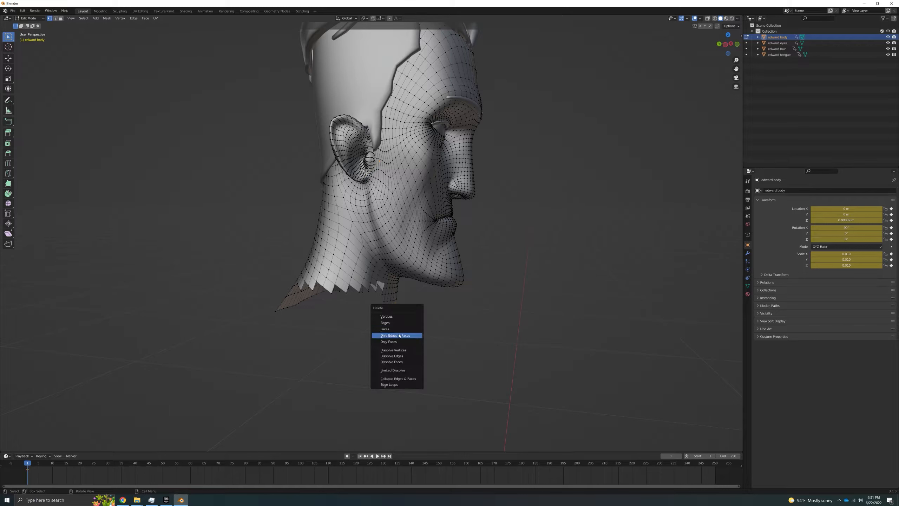
{"action": "left_click_drag", "start_coordinate": [266, 249], "coordinate": [363, 307]}
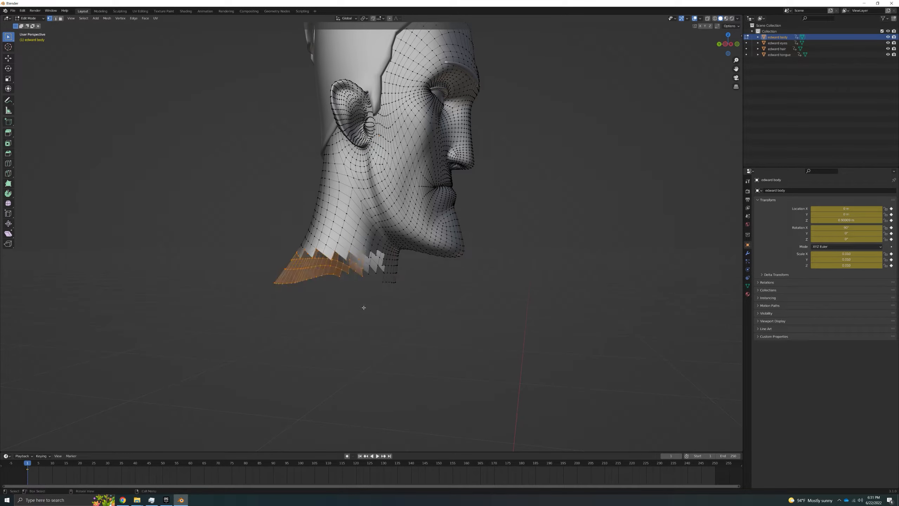
{"action": "key", "text": "x"}
{"action": "left_click", "coordinate": [352, 307]}
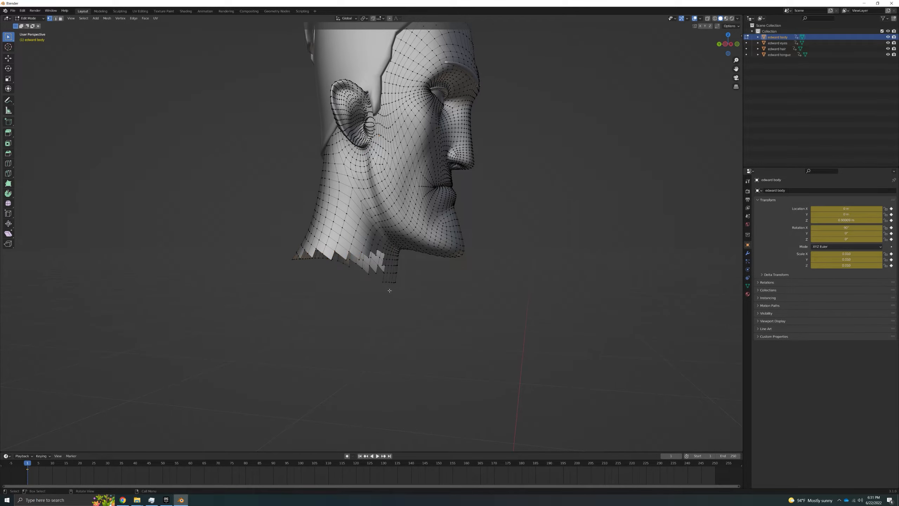
Step: Select the remaining lower strip of the neck from the front view and delete it
{"action": "middle_click_drag", "start_coordinate": [389, 291], "coordinate": [193, 261]}
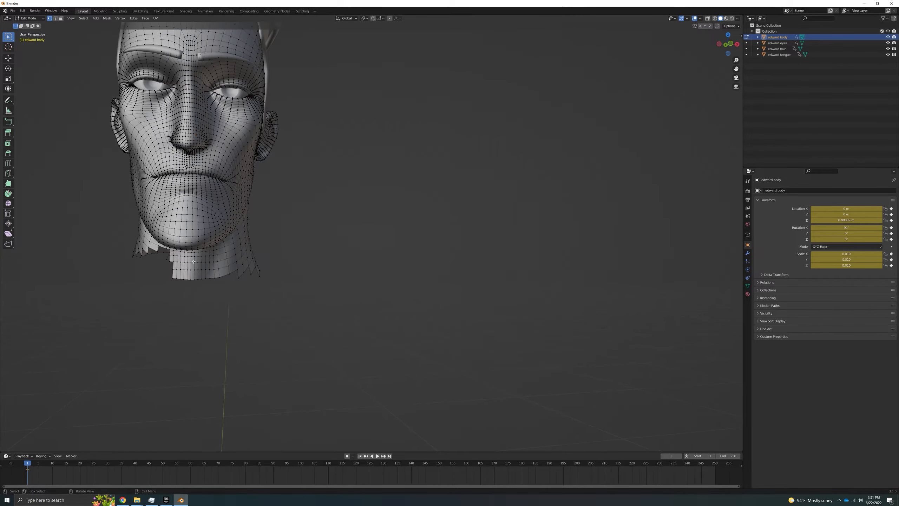
{"action": "left_click_drag", "start_coordinate": [165, 253], "coordinate": [303, 314]}
{"action": "middle_click_drag", "start_coordinate": [274, 282], "coordinate": [262, 273]}
{"action": "scroll", "coordinate": [262, 273], "scroll_direction": "up", "scroll_amount": 3}
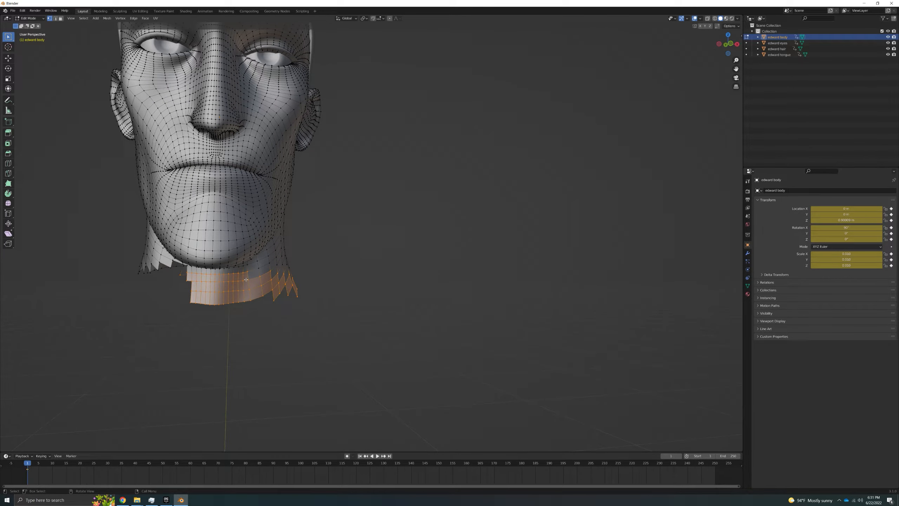
{"action": "key", "text": "z"}
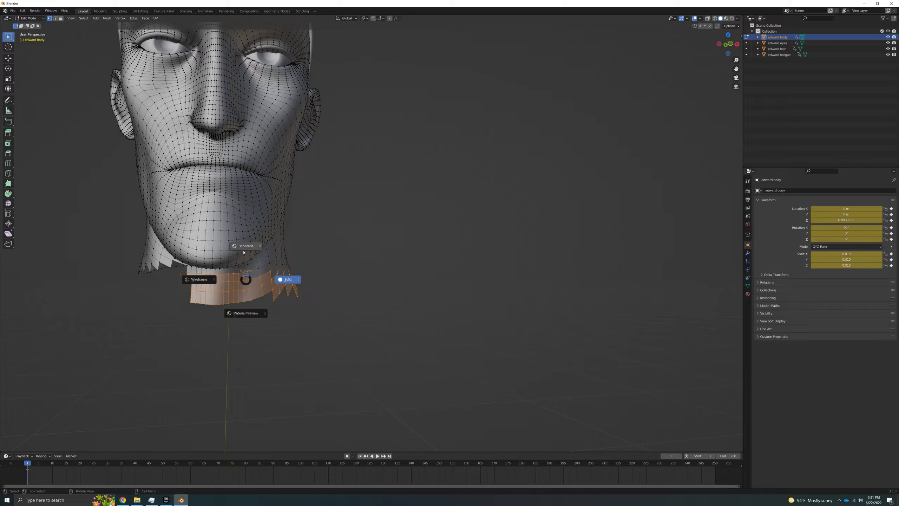
{"action": "left_click", "coordinate": [296, 290]}
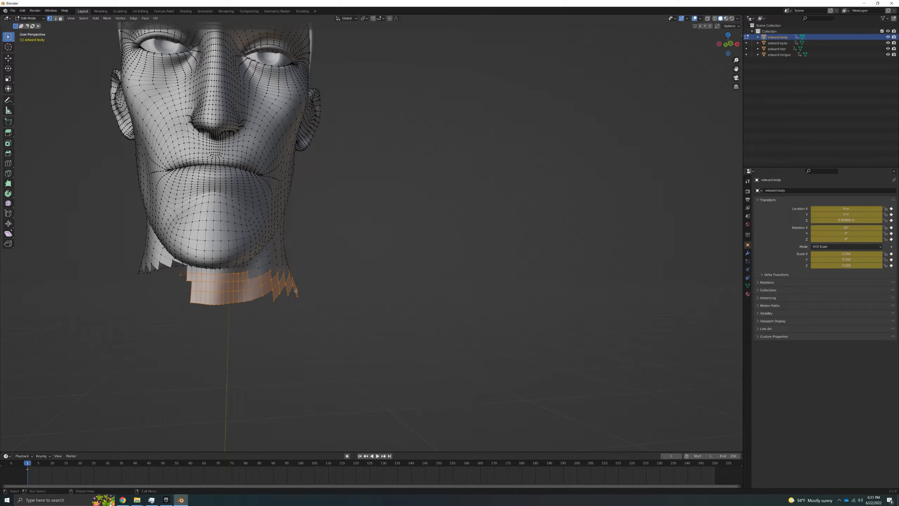
{"action": "key", "text": "x"}
{"action": "left_click", "coordinate": [286, 279]}
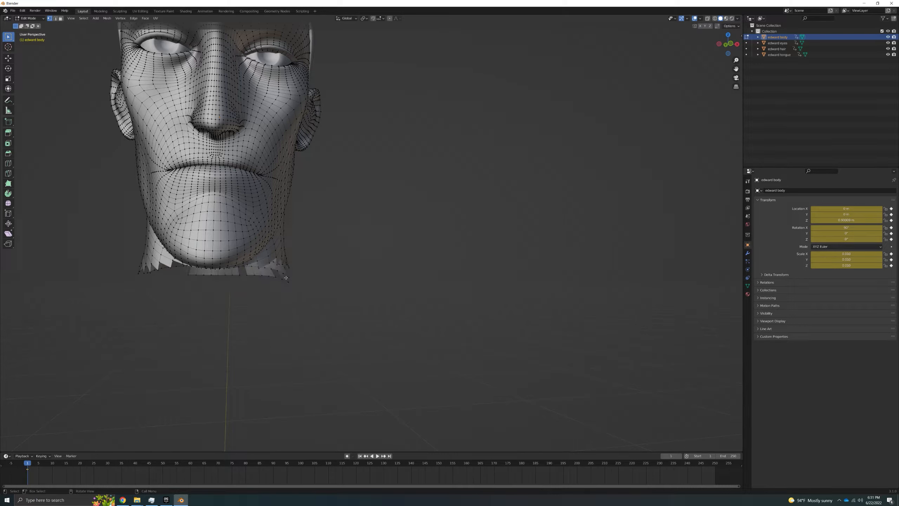
{"action": "scroll", "coordinate": [283, 275], "scroll_direction": "down", "scroll_amount": 3}
{"action": "middle_click_drag", "start_coordinate": [275, 269], "coordinate": [331, 294]}
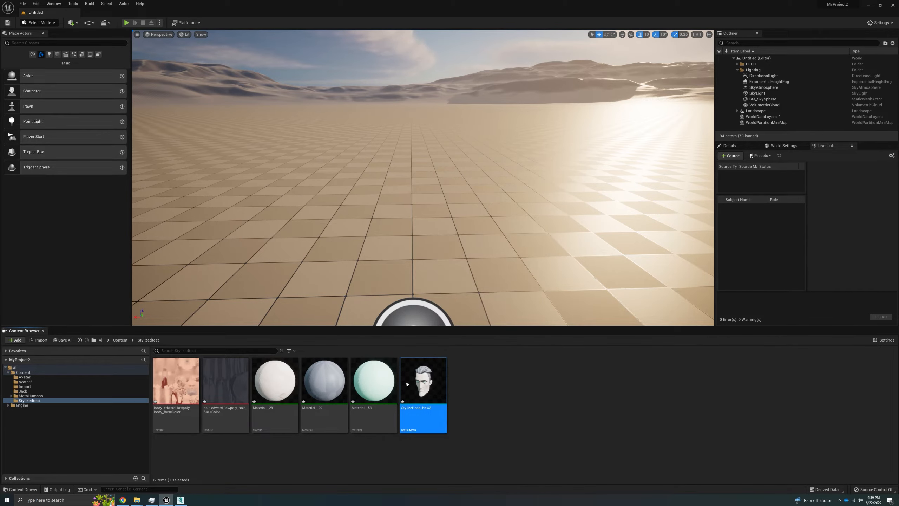
Step: Switch to Unreal Editor, open the StylizeHead_New2 static mesh and bring the head closer in the preview
{"action": "mouse_move", "coordinate": [430, 384]}
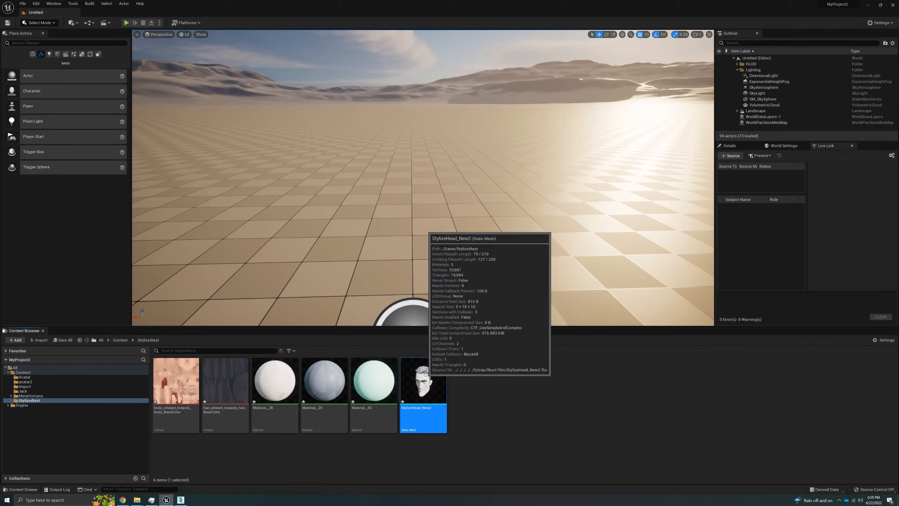
{"action": "double_click", "coordinate": [430, 398]}
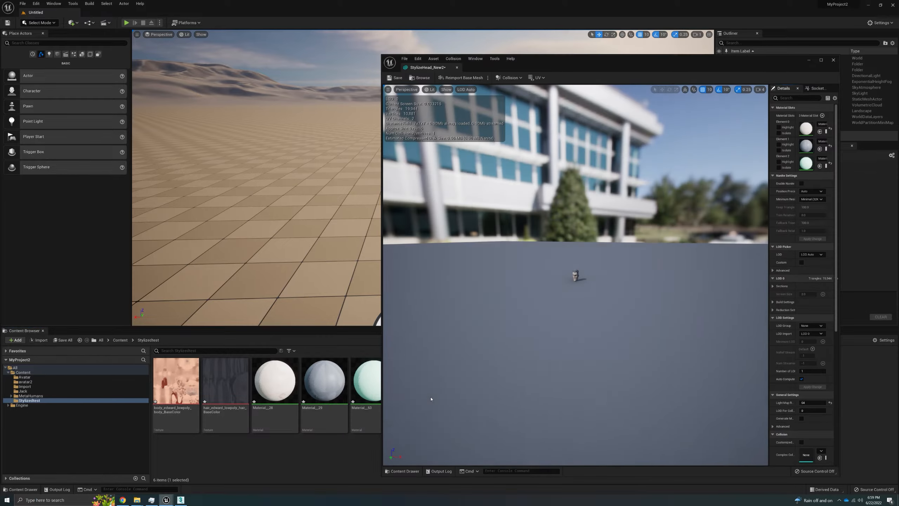
{"action": "scroll", "coordinate": [570, 280], "scroll_direction": "up", "scroll_amount": 3}
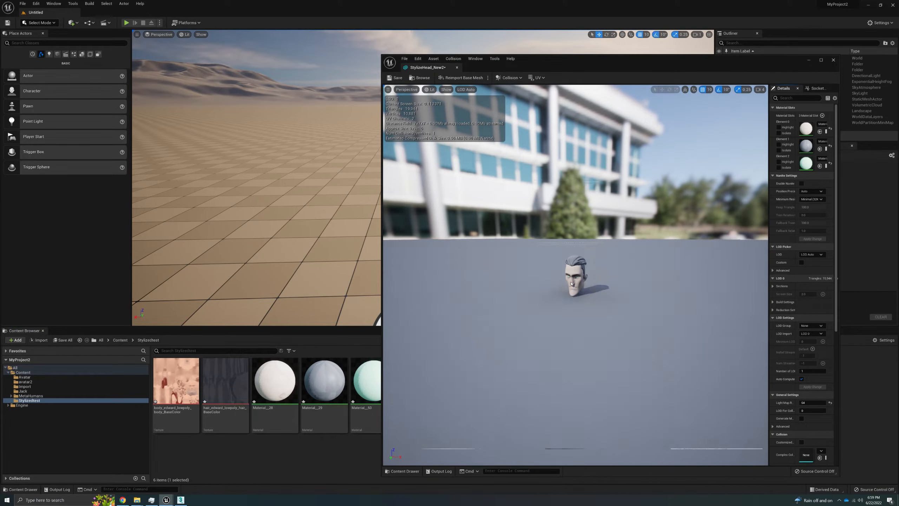
{"action": "scroll", "coordinate": [570, 282], "scroll_direction": "down", "scroll_amount": 3}
{"action": "scroll", "coordinate": [571, 283], "scroll_direction": "up", "scroll_amount": 4}
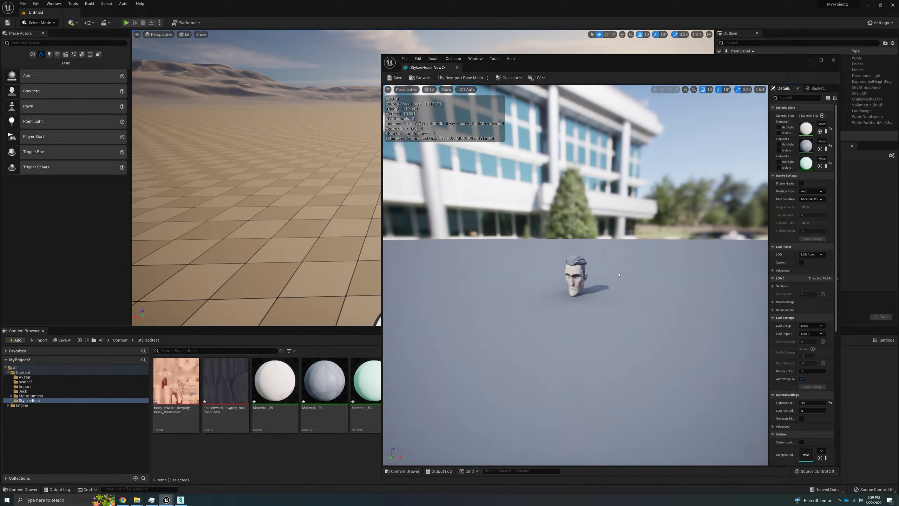
Step: Show the head mesh in Wireframe view mode and examine its topology up close
{"action": "left_click", "coordinate": [432, 90]}
{"action": "left_click", "coordinate": [441, 113]}
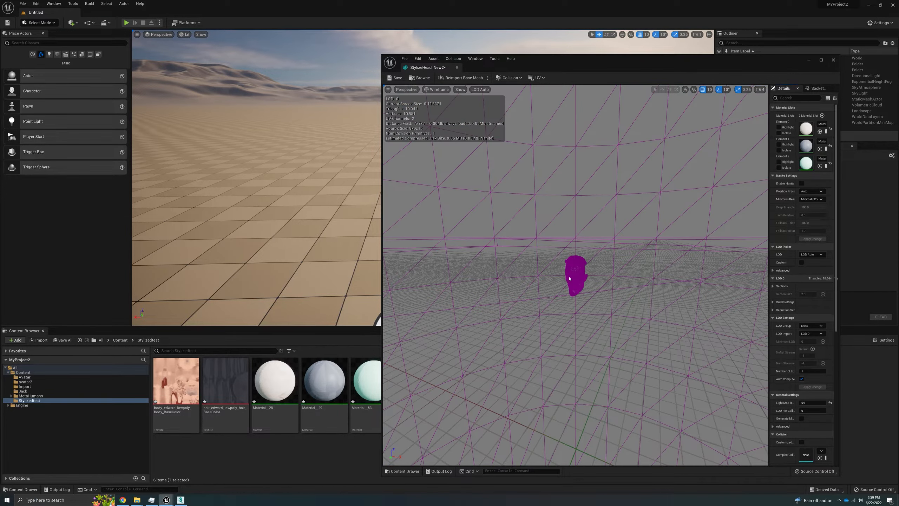
{"action": "scroll", "coordinate": [577, 275], "scroll_direction": "up", "scroll_amount": 5}
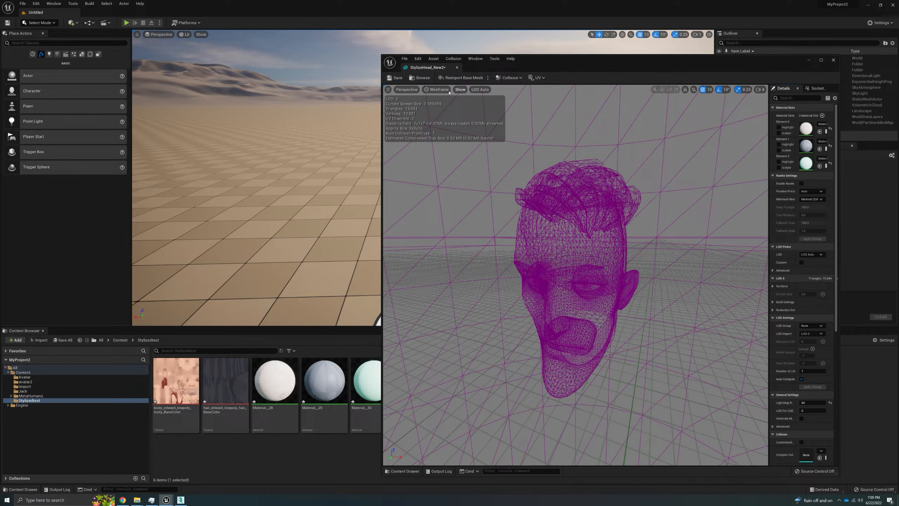
Step: Return the mesh preview to Lit view mode, close the static mesh editor and clear the asset selection
{"action": "left_click", "coordinate": [436, 89]}
{"action": "left_click", "coordinate": [454, 107]}
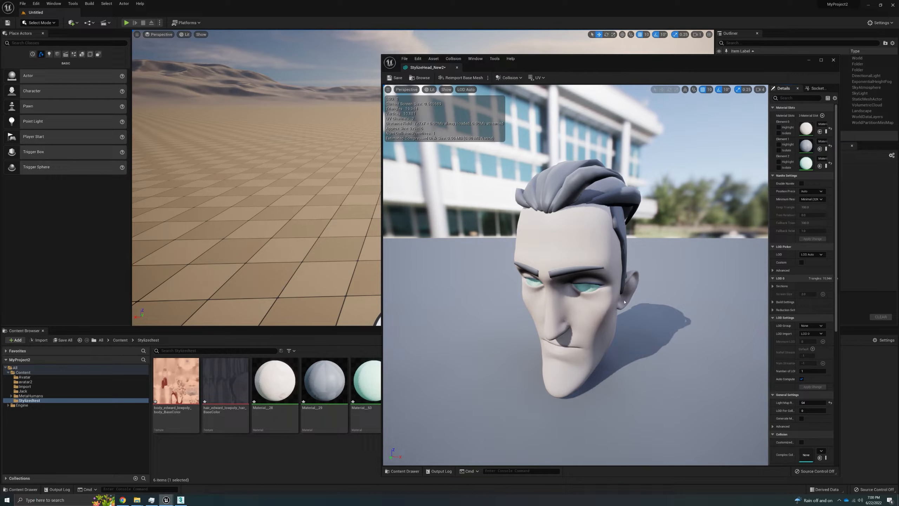
{"action": "left_click", "coordinate": [833, 59]}
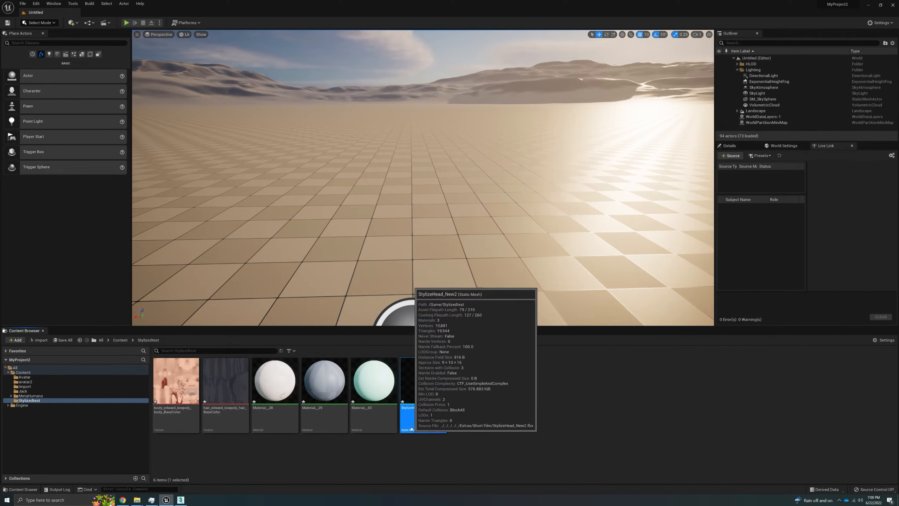
{"action": "left_click", "coordinate": [483, 396]}
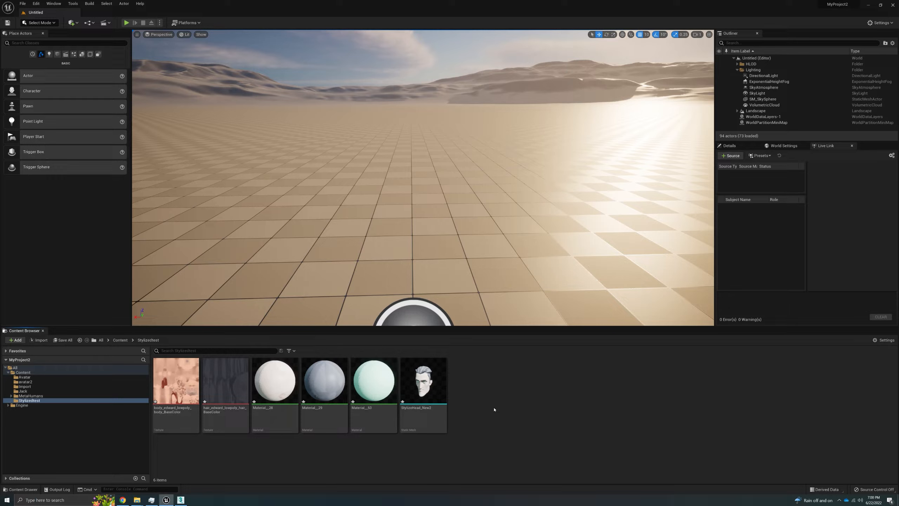
{"action": "left_click", "coordinate": [424, 386]}
{"action": "right_click", "coordinate": [424, 387]}
{"action": "mouse_move", "coordinate": [484, 299]}
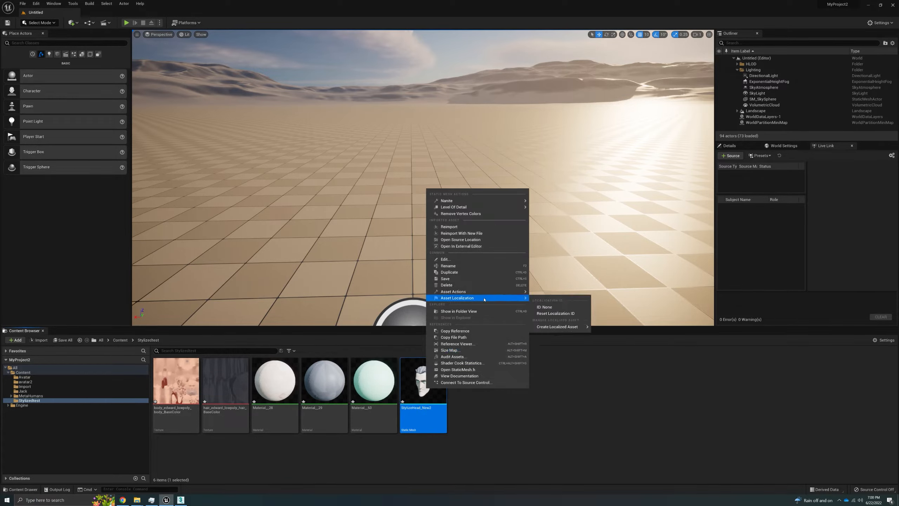
{"action": "left_click", "coordinate": [499, 409]}
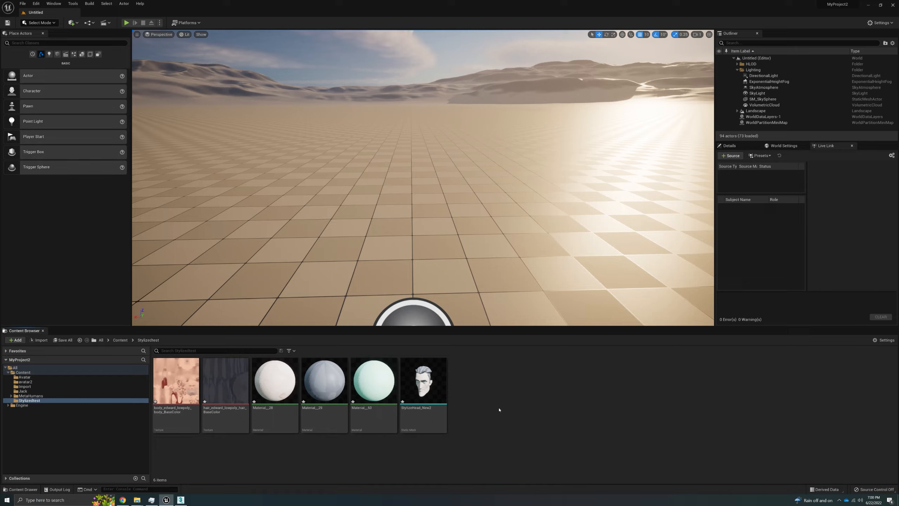
Step: Create a MetaHuman Identity asset named Stylized in the Stylizedtest folder and open it
{"action": "right_click", "coordinate": [475, 392]}
{"action": "mouse_move", "coordinate": [524, 345]}
{"action": "left_click", "coordinate": [582, 361]}
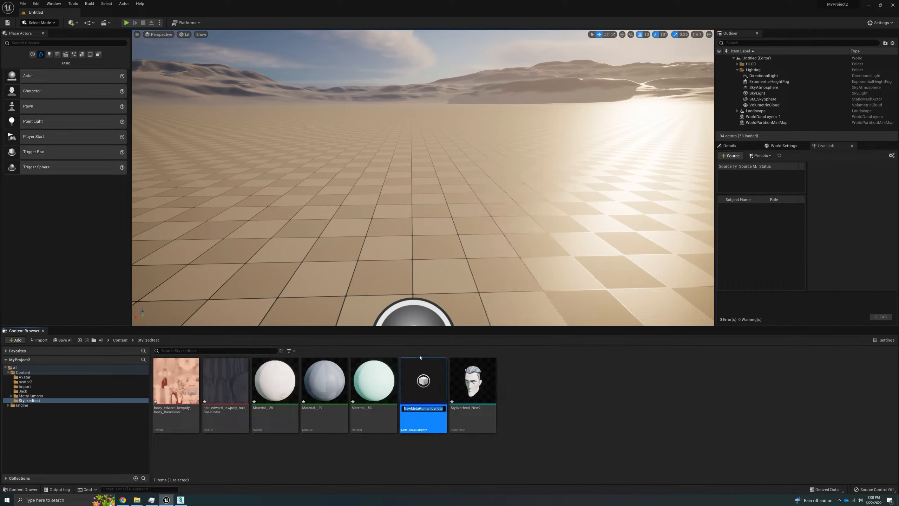
{"action": "type", "text": "Styli"}
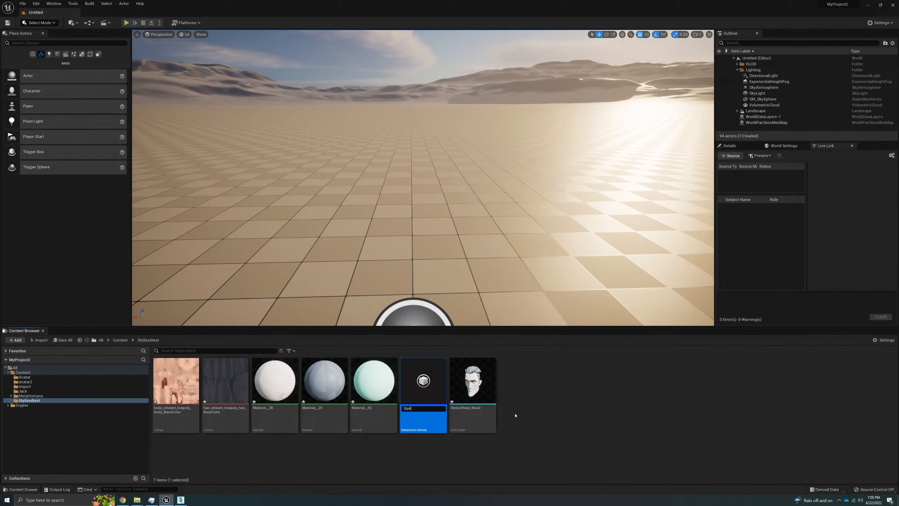
{"action": "type", "text": "zed"}
{"action": "key", "text": "Return"}
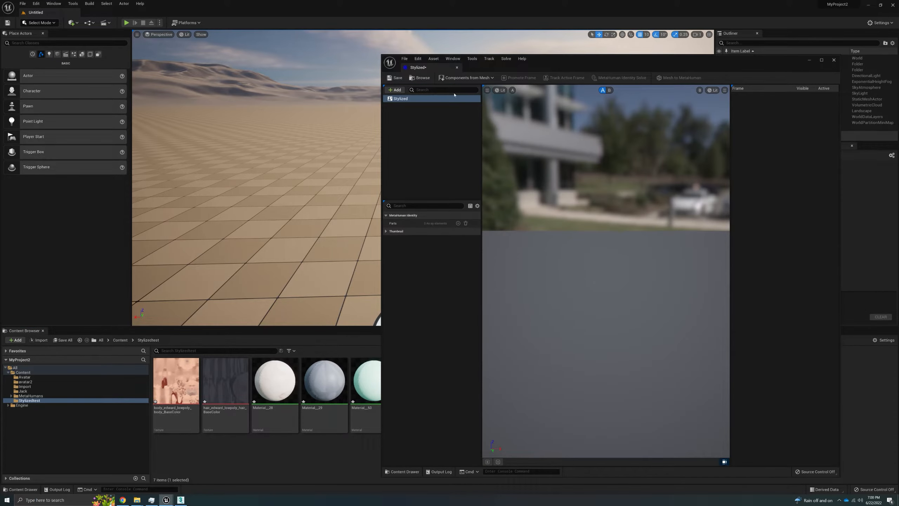
Step: Create the identity's components from the StylizeHead_New2 static mesh
{"action": "left_click", "coordinate": [464, 78]}
{"action": "type", "text": "s"}
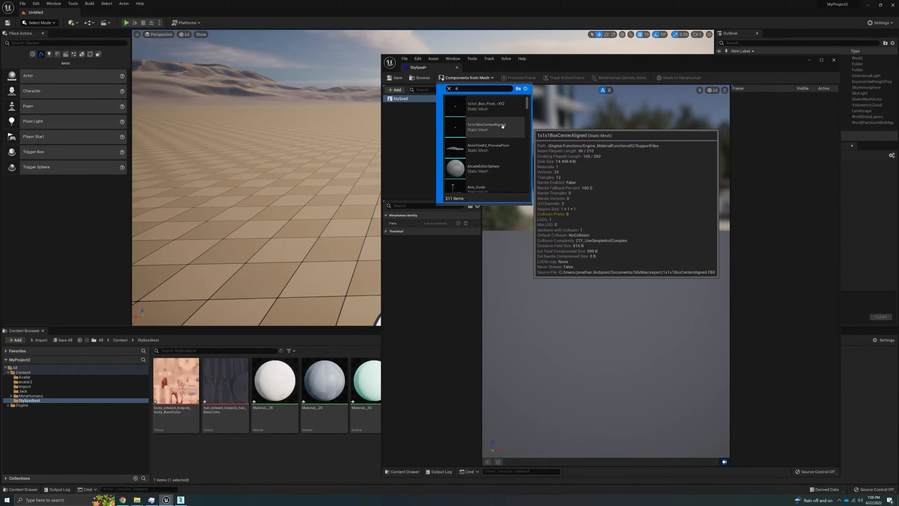
{"action": "type", "text": "ty"}
{"action": "left_click", "coordinate": [502, 126]}
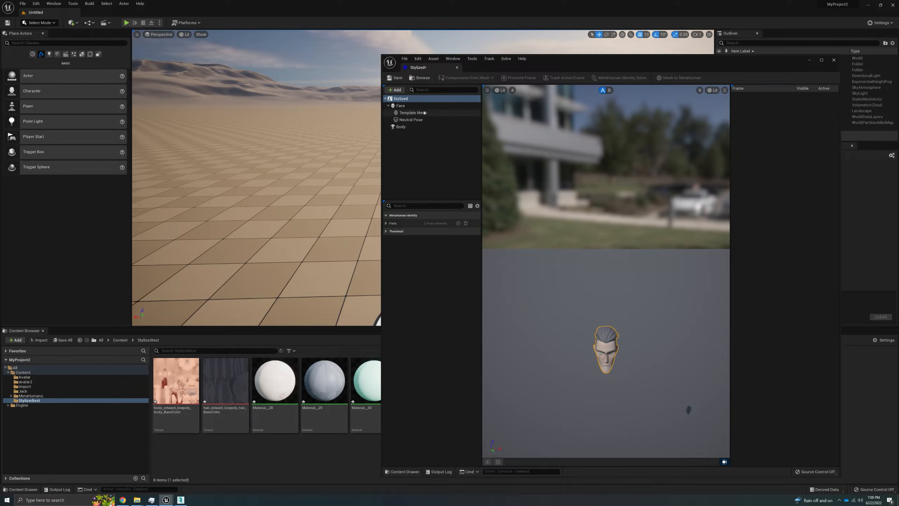
Step: Select the Neutral Pose component and frame the head closely from the front in the identity viewport
{"action": "left_click", "coordinate": [417, 120]}
{"action": "right_click_drag", "start_coordinate": [583, 367], "coordinate": [589, 336]}
{"action": "key", "text": "w"}
{"action": "key", "text": "w"}
{"action": "key", "text": "s"}
{"action": "key", "text": "w"}
{"action": "key", "text": "s"}
{"action": "key", "text": "a"}
{"action": "key", "text": "d"}
{"action": "key", "text": "a"}
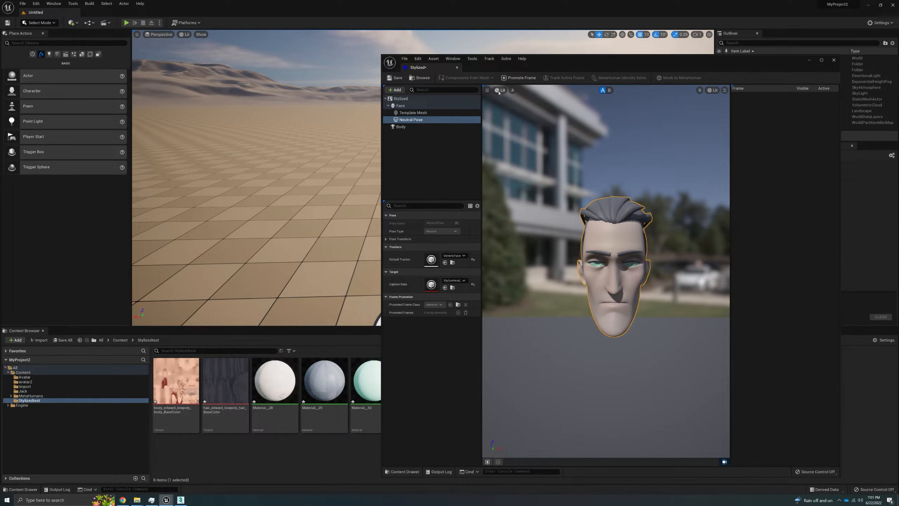
Step: Set the identity viewport camera's field of view to 20
{"action": "left_click", "coordinate": [487, 90]}
{"action": "left_click", "coordinate": [537, 113]}
{"action": "type", "text": "20"}
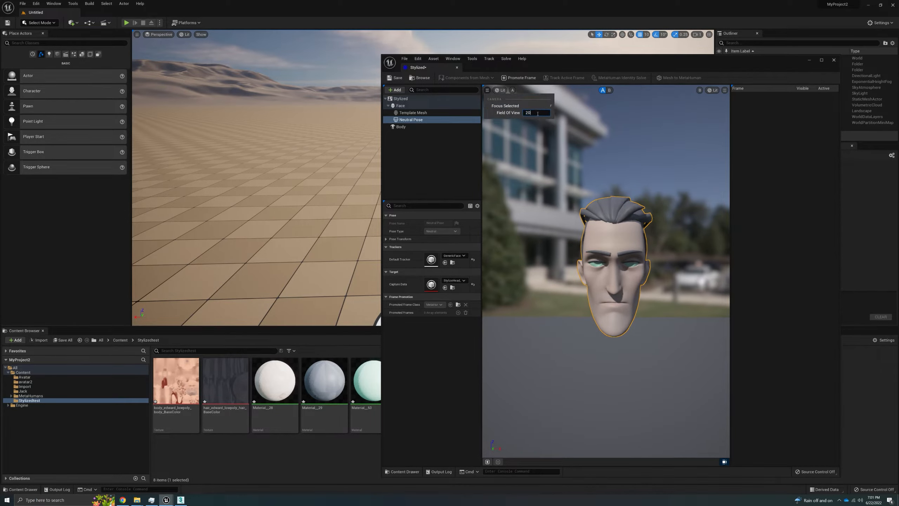
{"action": "key", "text": "Return"}
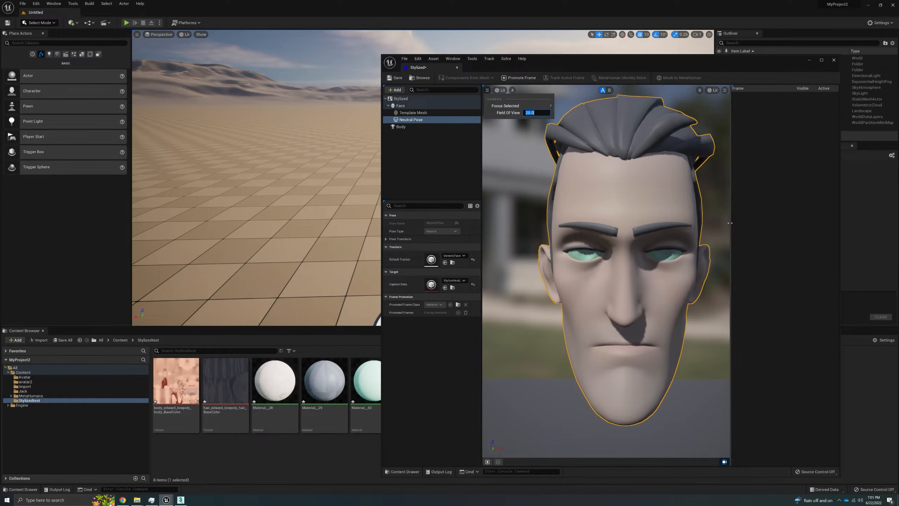
Step: Promote a frame showing the whole head from the front and track the active frame's facial landmarks
{"action": "left_click_drag", "start_coordinate": [730, 225], "coordinate": [752, 225]}
{"action": "key", "text": "s"}
{"action": "key", "text": "d"}
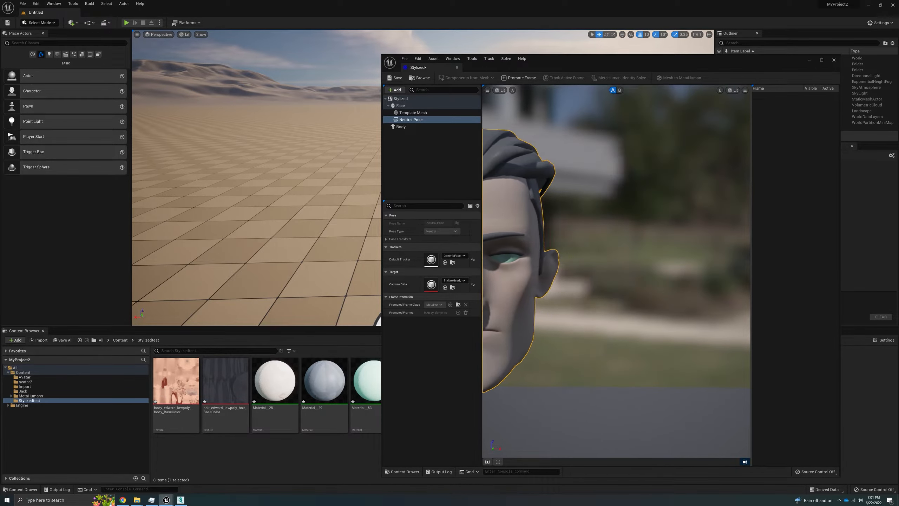
{"action": "key", "text": "a"}
{"action": "key", "text": "a"}
{"action": "key", "text": "s"}
{"action": "key", "text": "d"}
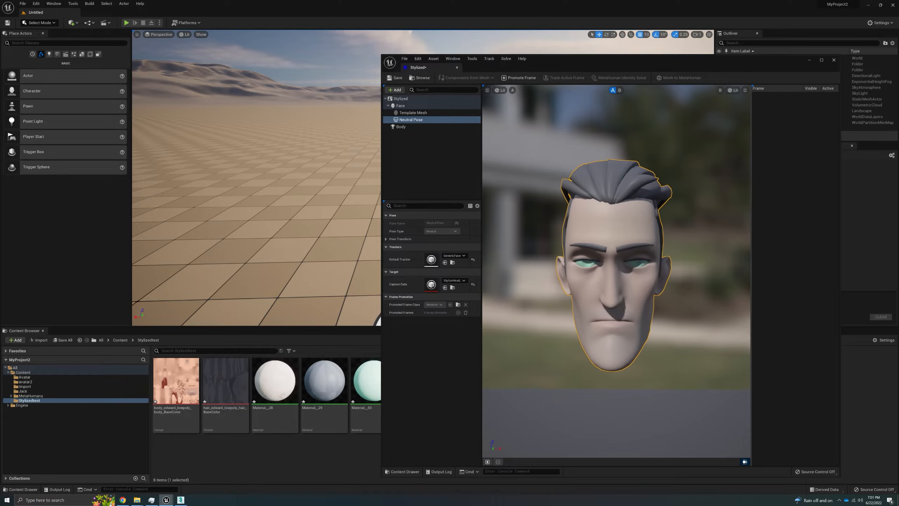
{"action": "key", "text": "w"}
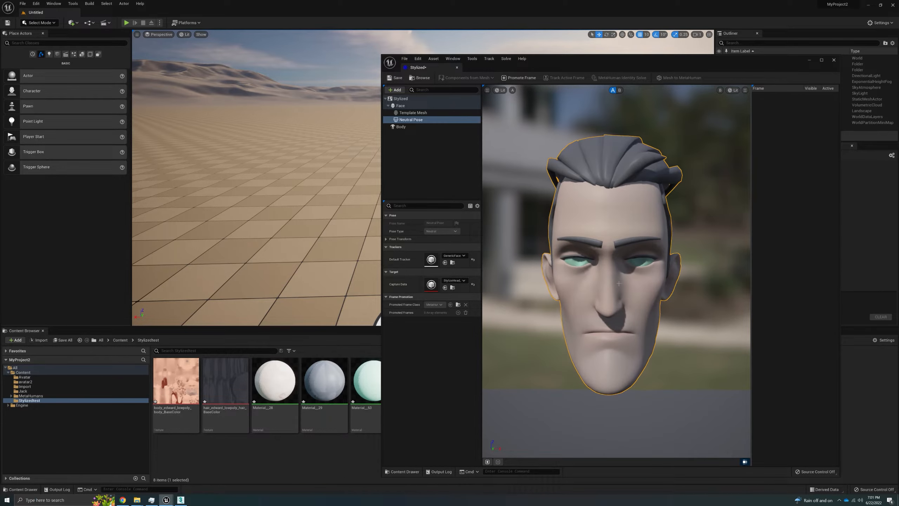
{"action": "left_click", "coordinate": [519, 78]}
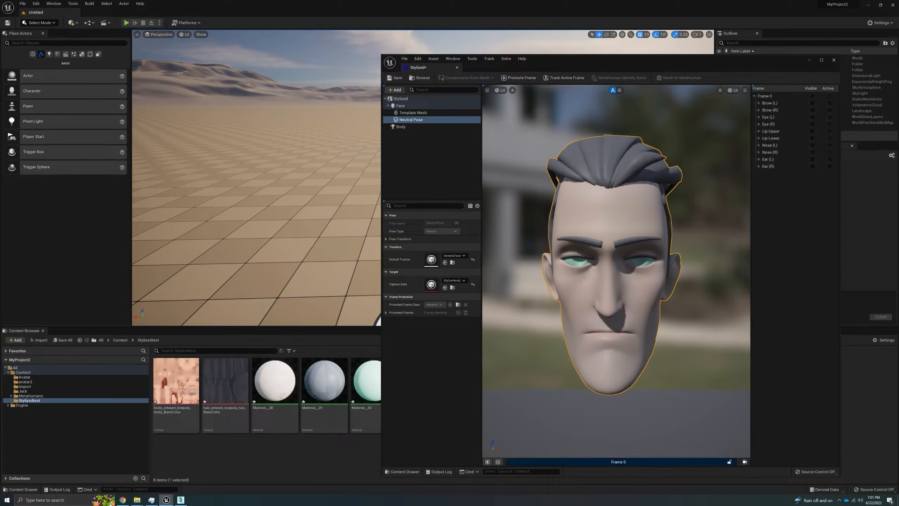
{"action": "left_click", "coordinate": [564, 77]}
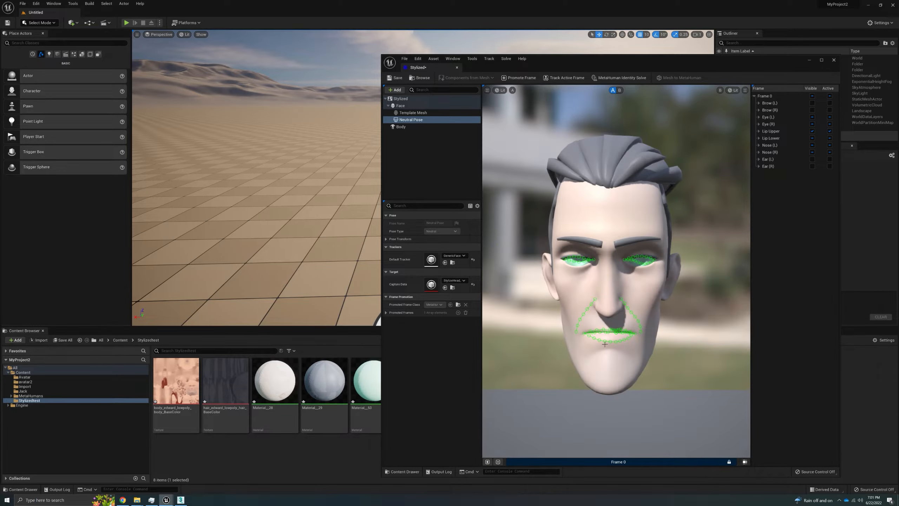
Step: Examine how the tracked curves follow the lips, nose folds and eyes, from close up and from farther away
{"action": "scroll", "coordinate": [605, 344], "scroll_direction": "up", "scroll_amount": 8}
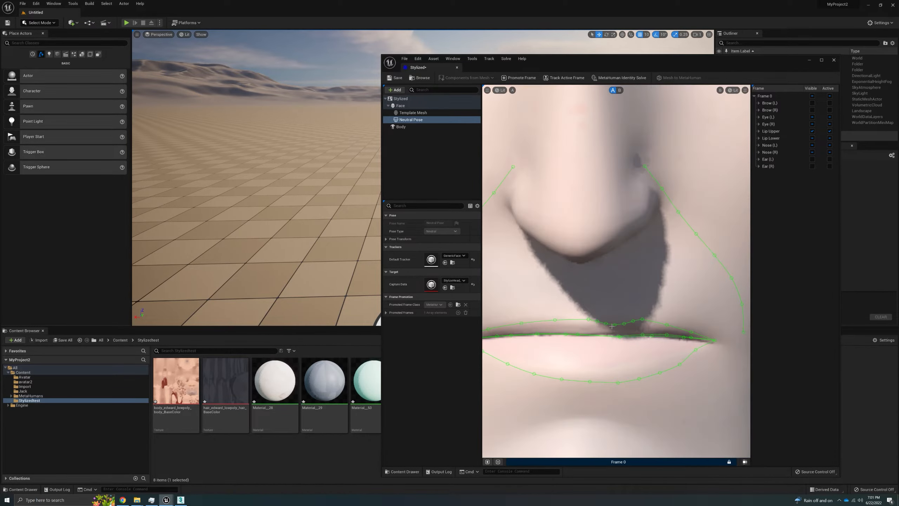
{"action": "scroll", "coordinate": [594, 308], "scroll_direction": "down", "scroll_amount": 8}
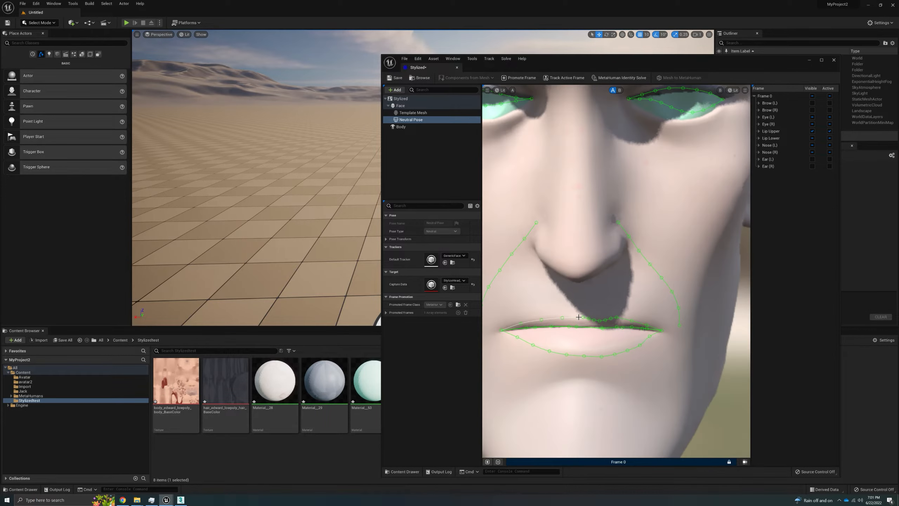
{"action": "scroll", "coordinate": [578, 320], "scroll_direction": "down", "scroll_amount": 2}
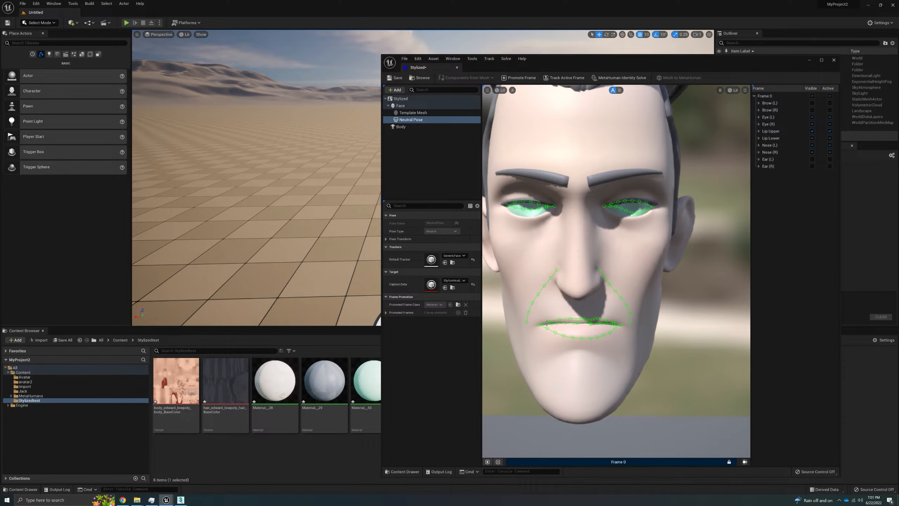
{"action": "scroll", "coordinate": [546, 323], "scroll_direction": "up", "scroll_amount": 3}
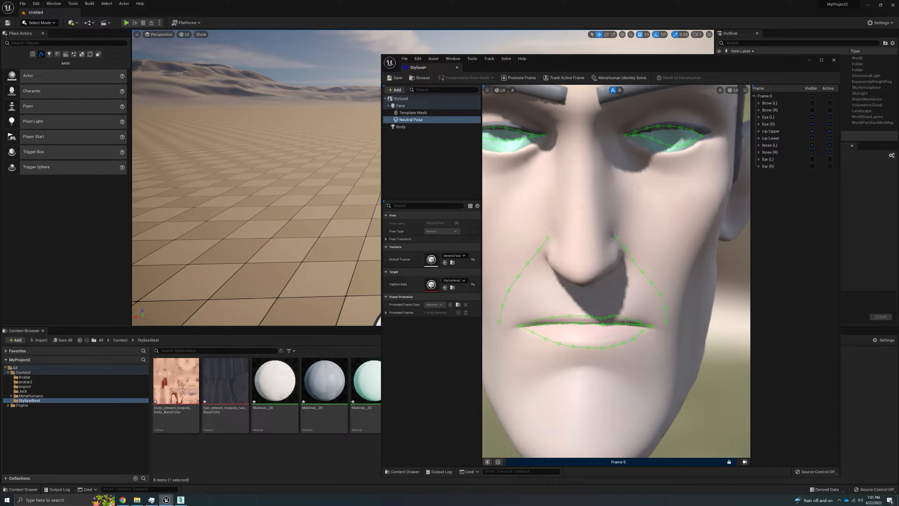
{"action": "scroll", "coordinate": [600, 319], "scroll_direction": "up", "scroll_amount": 5}
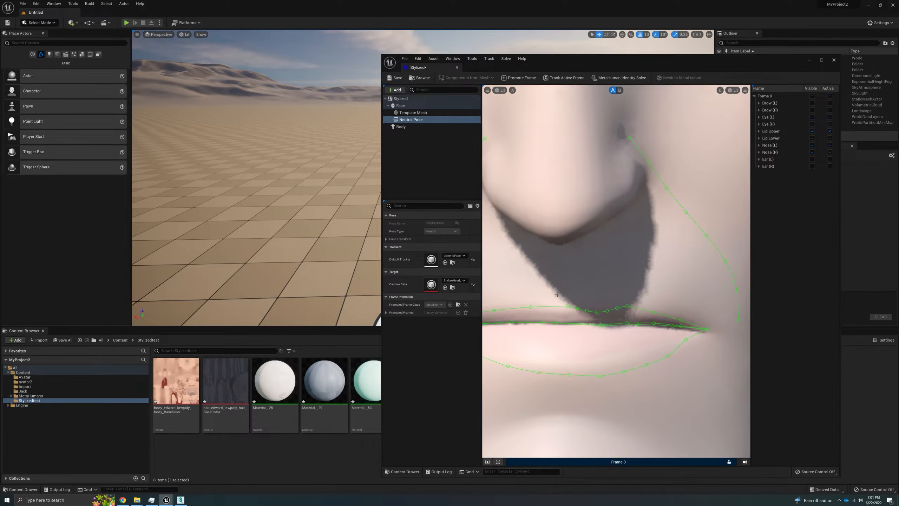
{"action": "scroll", "coordinate": [556, 295], "scroll_direction": "down", "scroll_amount": 6}
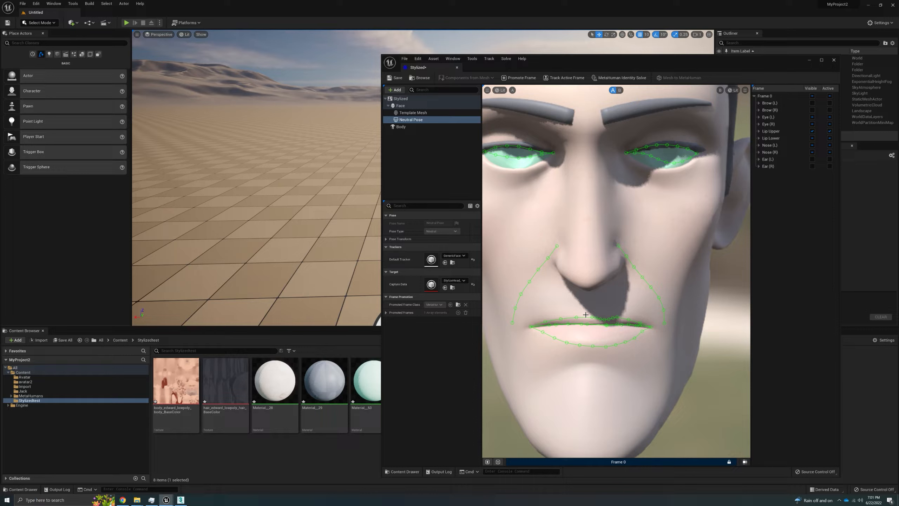
{"action": "scroll", "coordinate": [597, 321], "scroll_direction": "up", "scroll_amount": 5}
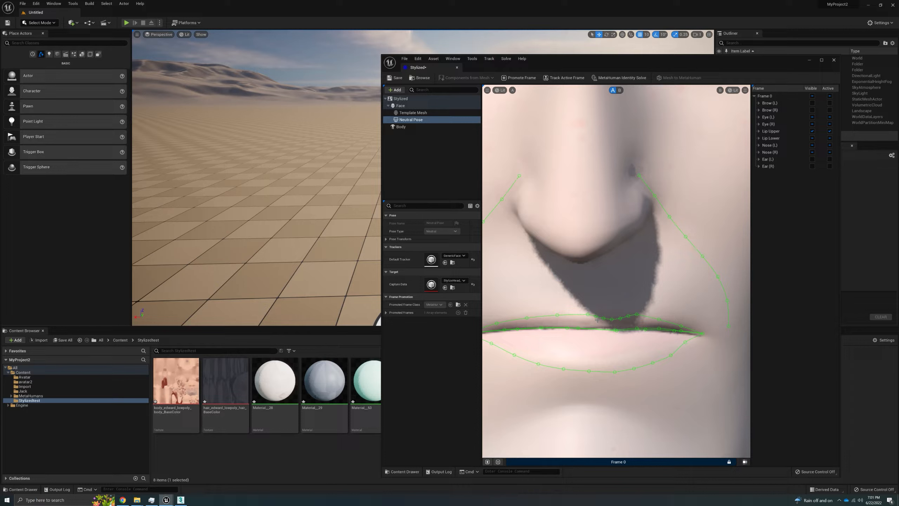
{"action": "scroll", "coordinate": [593, 337], "scroll_direction": "down", "scroll_amount": 5}
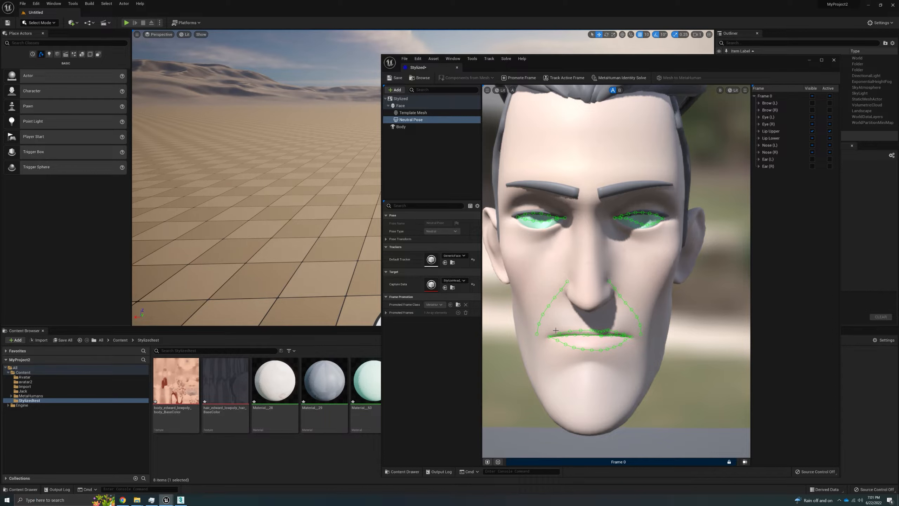
Step: Shift the Lip Philtrum (R) curve along the upper lip away from the nose shadow, towards the character's right
{"action": "scroll", "coordinate": [555, 330], "scroll_direction": "up", "scroll_amount": 10}
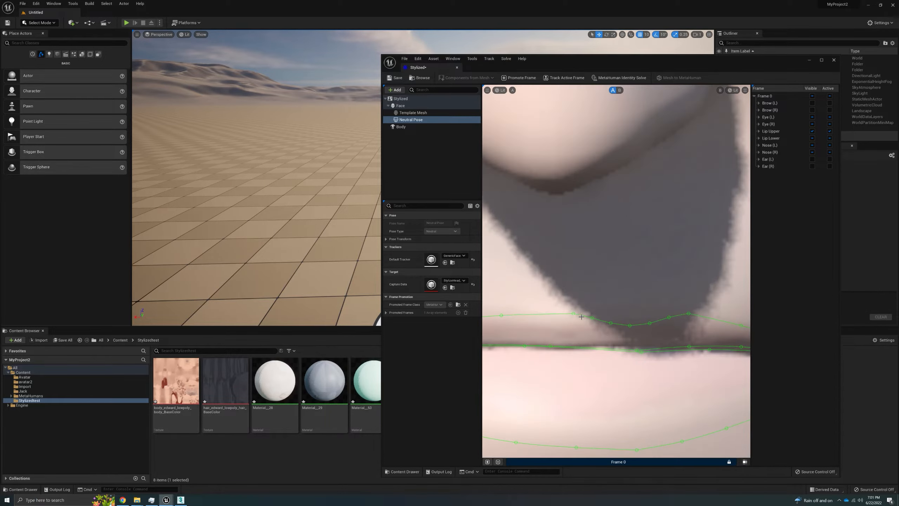
{"action": "left_click_drag", "start_coordinate": [573, 314], "coordinate": [573, 312]}
{"action": "left_click", "coordinate": [602, 321]}
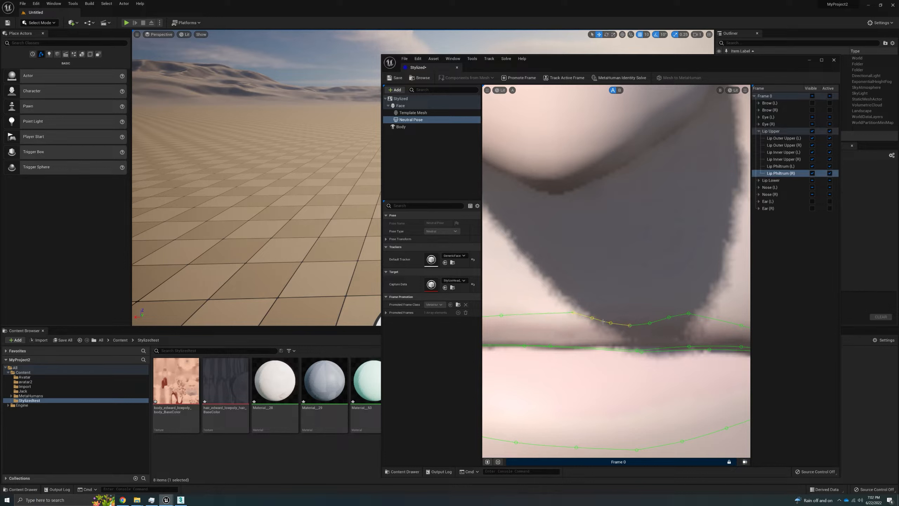
{"action": "left_click", "coordinate": [582, 320]}
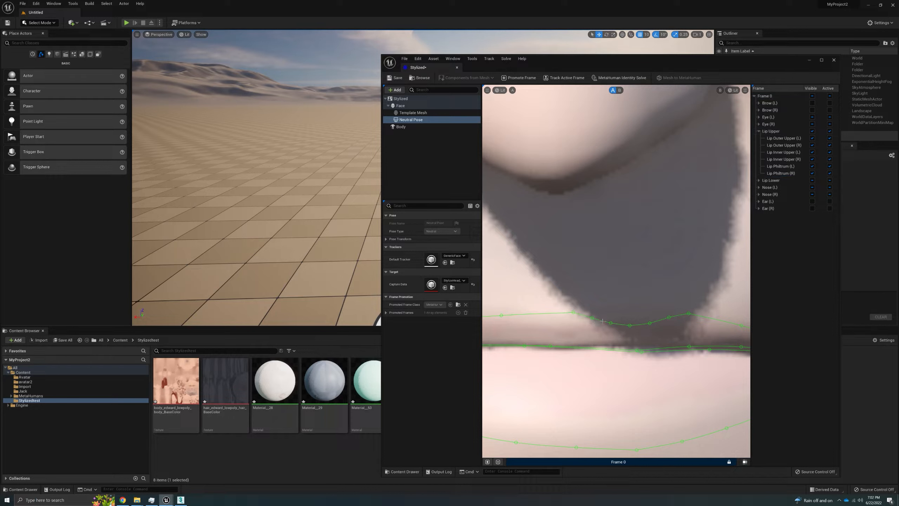
{"action": "left_click_drag", "start_coordinate": [600, 321], "coordinate": [542, 321]}
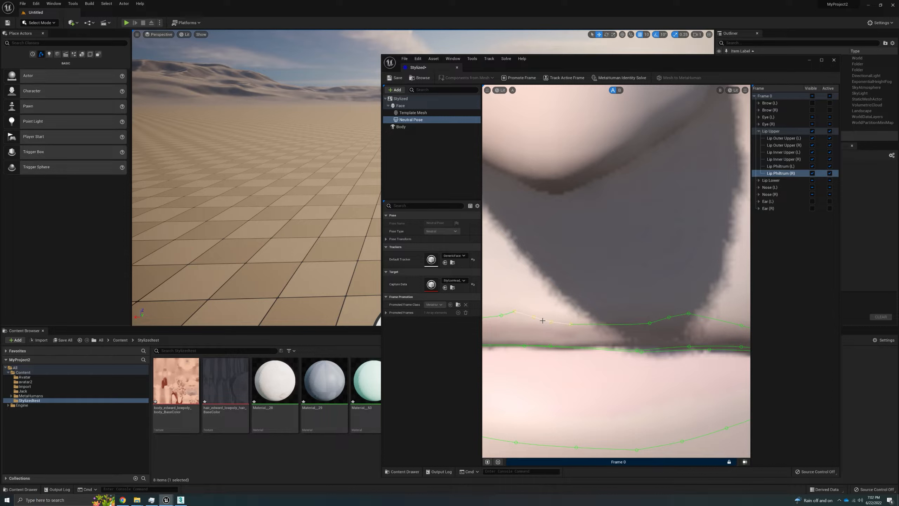
Step: Move the Lip Philtrum (L) curve's points along the upper lip towards the face's centre line to match the opposite philtrum curve
{"action": "left_click", "coordinate": [662, 320]}
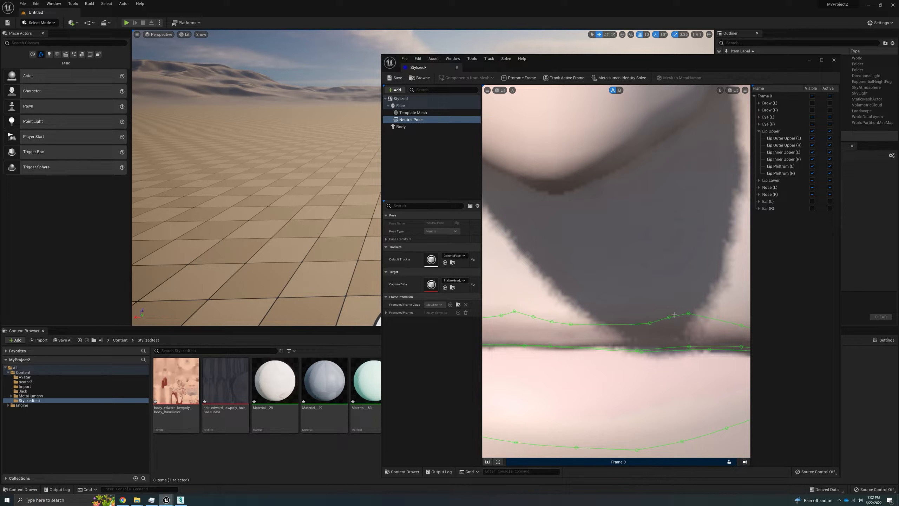
{"action": "left_click_drag", "start_coordinate": [688, 313], "coordinate": [675, 309]}
{"action": "left_click_drag", "start_coordinate": [649, 323], "coordinate": [598, 325]}
{"action": "left_click_drag", "start_coordinate": [668, 317], "coordinate": [624, 321]}
{"action": "left_click_drag", "start_coordinate": [676, 309], "coordinate": [645, 309]}
Step: Refine the Lip Philtrum (L) points so the cupid's bow sits centred below the nose tip
{"action": "scroll", "coordinate": [644, 309], "scroll_direction": "down", "scroll_amount": 2}
{"action": "scroll", "coordinate": [645, 309], "scroll_direction": "down", "scroll_amount": 5}
{"action": "scroll", "coordinate": [621, 318], "scroll_direction": "up", "scroll_amount": 5}
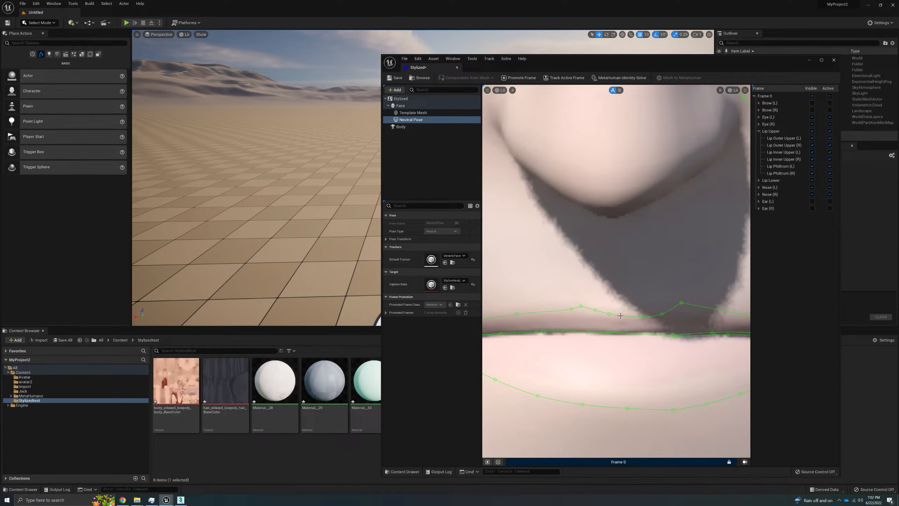
{"action": "left_click", "coordinate": [636, 316]}
{"action": "left_click_drag", "start_coordinate": [661, 316], "coordinate": [673, 303]}
{"action": "left_click_drag", "start_coordinate": [653, 316], "coordinate": [645, 315]}
{"action": "scroll", "coordinate": [664, 305], "scroll_direction": "down", "scroll_amount": 5}
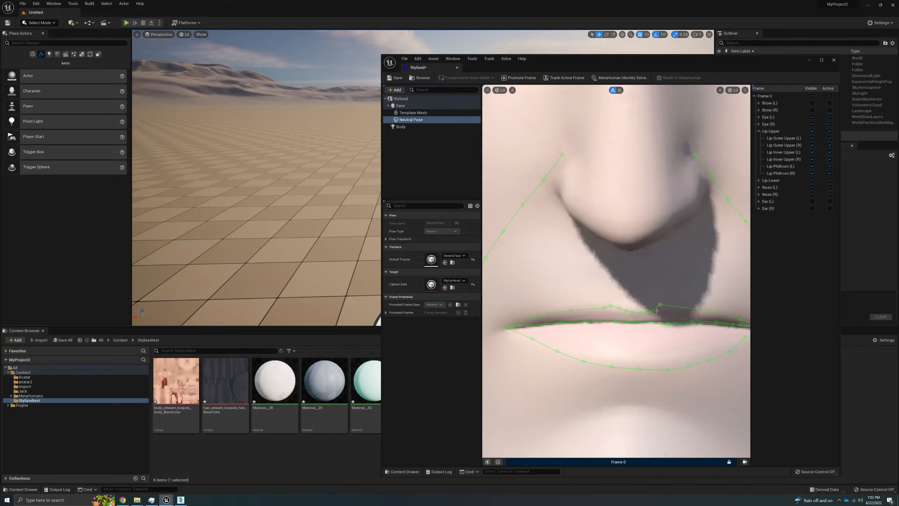
{"action": "scroll", "coordinate": [654, 322], "scroll_direction": "down", "scroll_amount": 2}
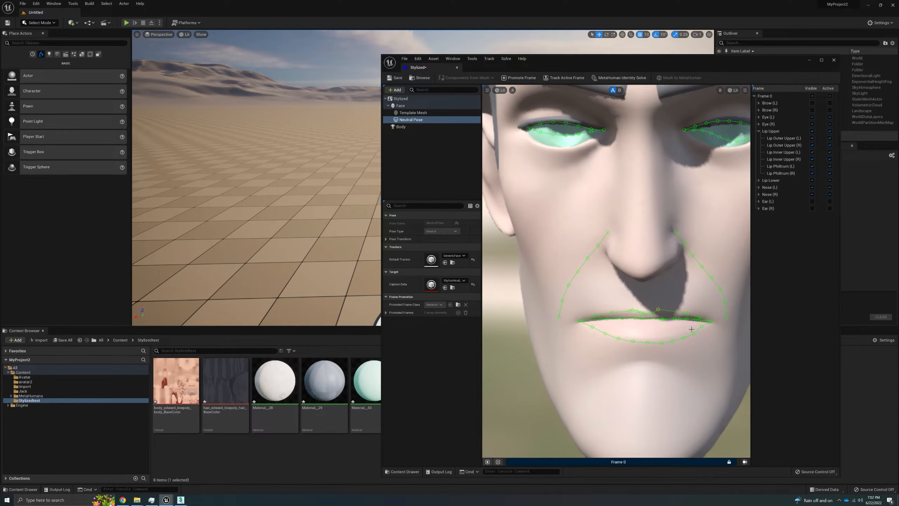
Step: Reposition the intermediate points of the Lip Philtrum (R) curve to smooth its slope along the upper lip's edge
{"action": "scroll", "coordinate": [648, 322], "scroll_direction": "up", "scroll_amount": 6}
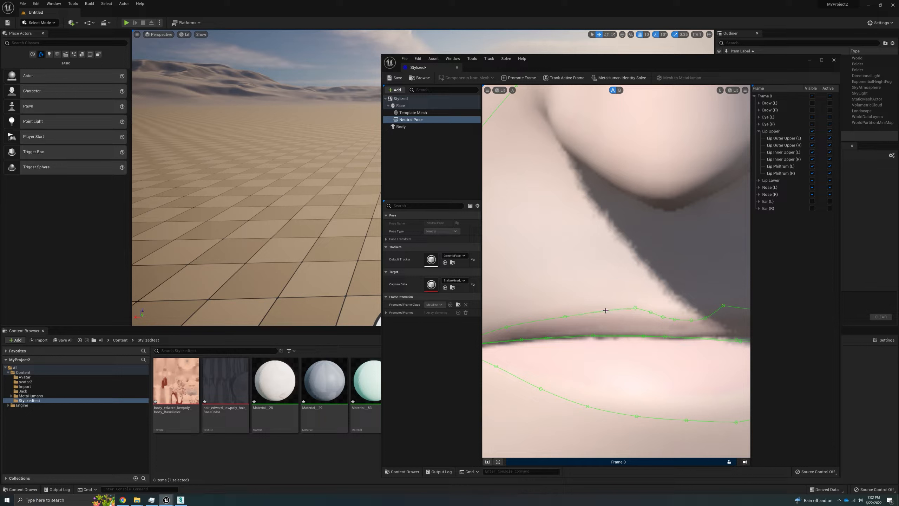
{"action": "scroll", "coordinate": [554, 302], "scroll_direction": "down", "scroll_amount": 5}
{"action": "scroll", "coordinate": [596, 301], "scroll_direction": "up", "scroll_amount": 6}
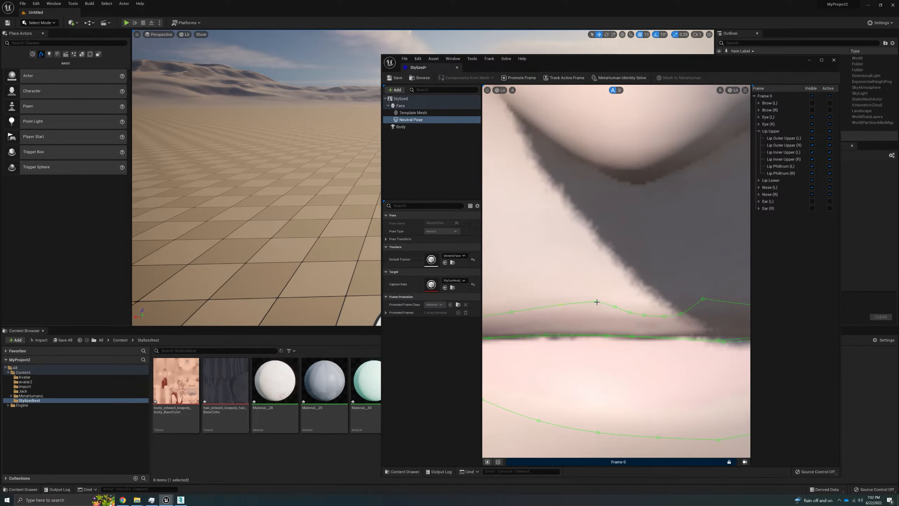
{"action": "left_click", "coordinate": [625, 312]}
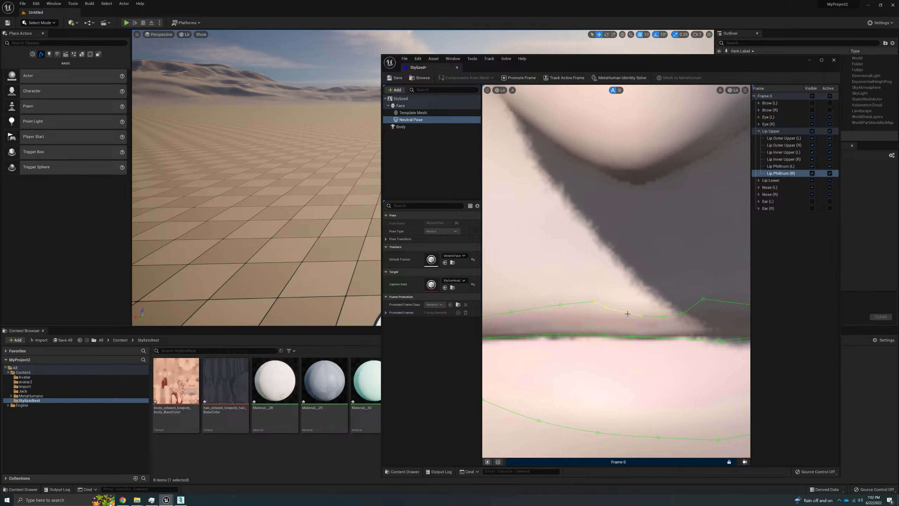
{"action": "left_click", "coordinate": [624, 317]}
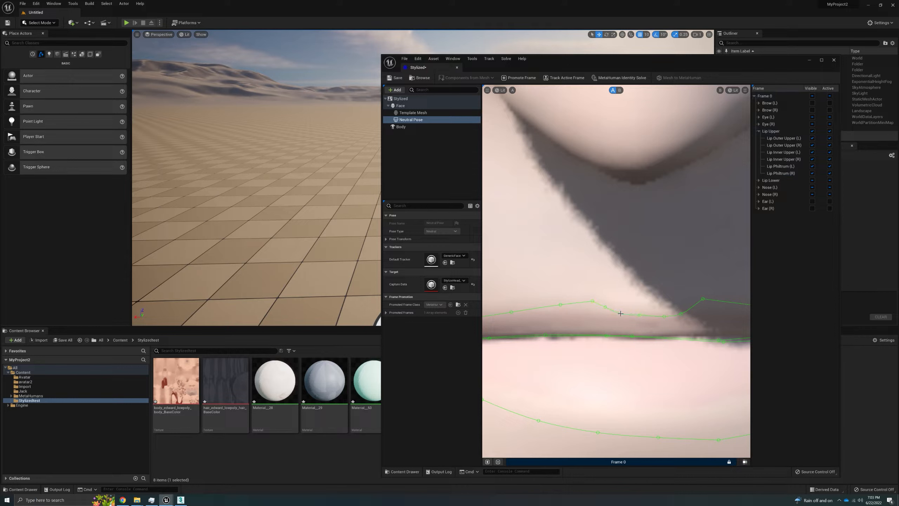
Step: Move the middle point of the cupid's bow dip slightly along the upper lip towards the character's left
{"action": "left_click_drag", "start_coordinate": [640, 315], "coordinate": [659, 319]}
{"action": "scroll", "coordinate": [656, 308], "scroll_direction": "down", "scroll_amount": 2}
{"action": "scroll", "coordinate": [656, 308], "scroll_direction": "down", "scroll_amount": 3}
{"action": "scroll", "coordinate": [615, 328], "scroll_direction": "up", "scroll_amount": 3}
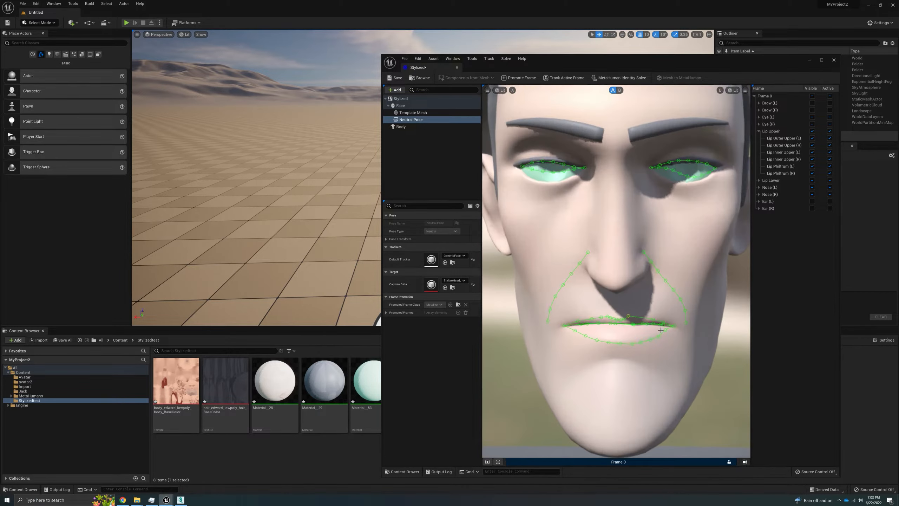
Step: Lower the inner lip points on the character's left side onto the dark line where the lips meet
{"action": "scroll", "coordinate": [661, 328], "scroll_direction": "up", "scroll_amount": 5}
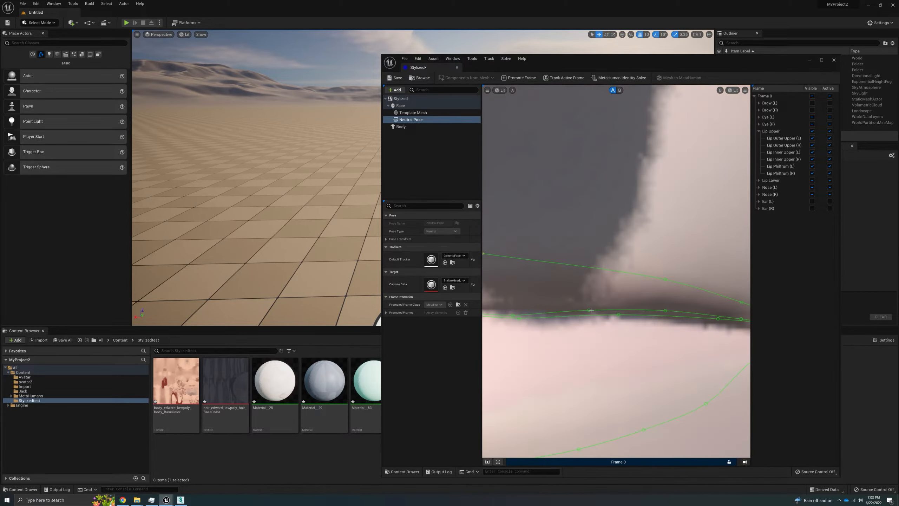
{"action": "left_click_drag", "start_coordinate": [589, 312], "coordinate": [592, 314]}
{"action": "left_click_drag", "start_coordinate": [664, 310], "coordinate": [666, 317]}
{"action": "scroll", "coordinate": [609, 331], "scroll_direction": "down", "scroll_amount": 5}
{"action": "scroll", "coordinate": [609, 331], "scroll_direction": "down", "scroll_amount": 2}
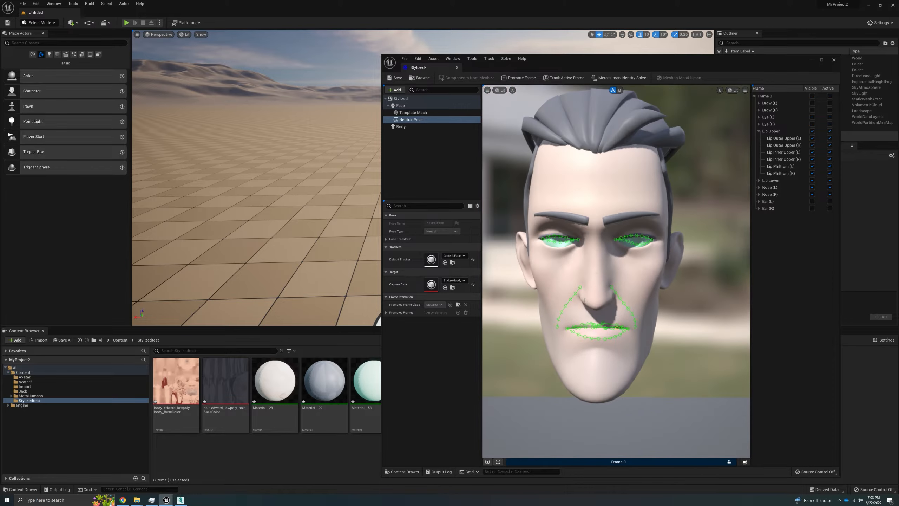
Step: Move the Eyelid Lower (R) curve down onto the lower lid's edge and place its inner end at the eye's inner corner
{"action": "scroll", "coordinate": [561, 256], "scroll_direction": "up", "scroll_amount": 8}
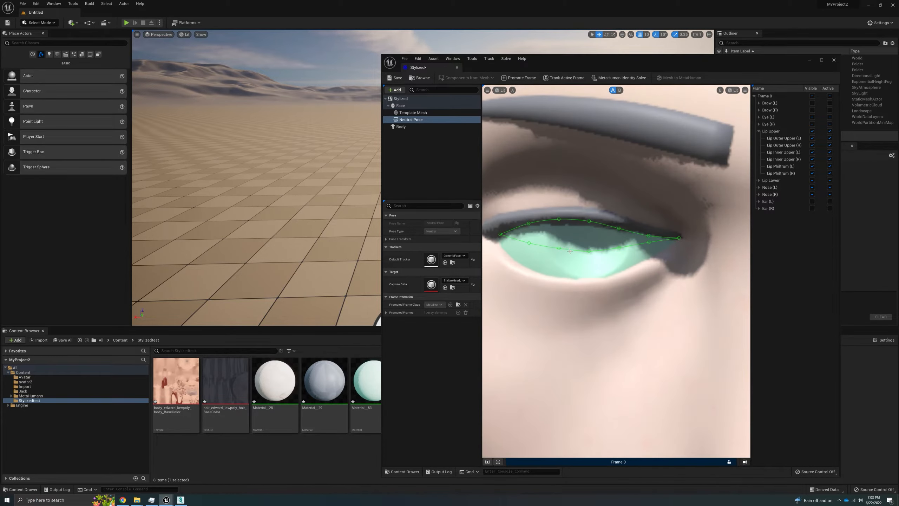
{"action": "left_click", "coordinate": [568, 250]}
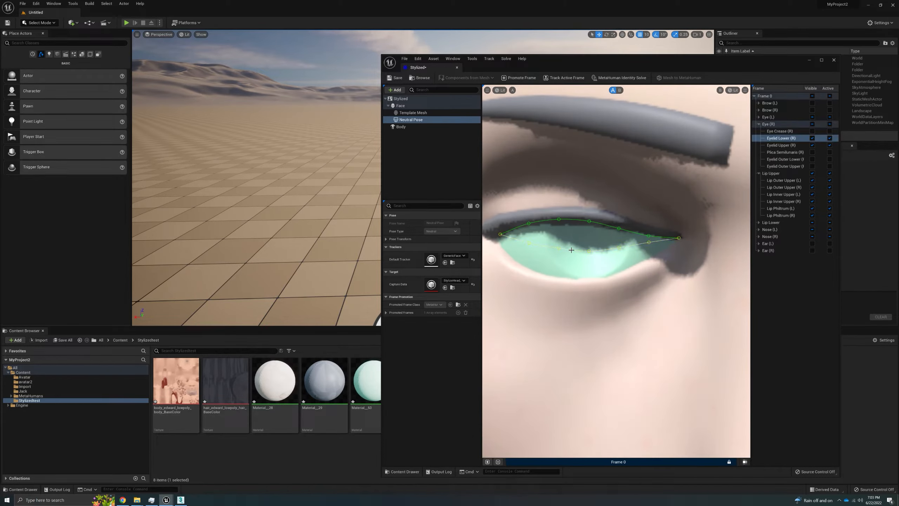
{"action": "left_click_drag", "start_coordinate": [569, 253], "coordinate": [560, 277]}
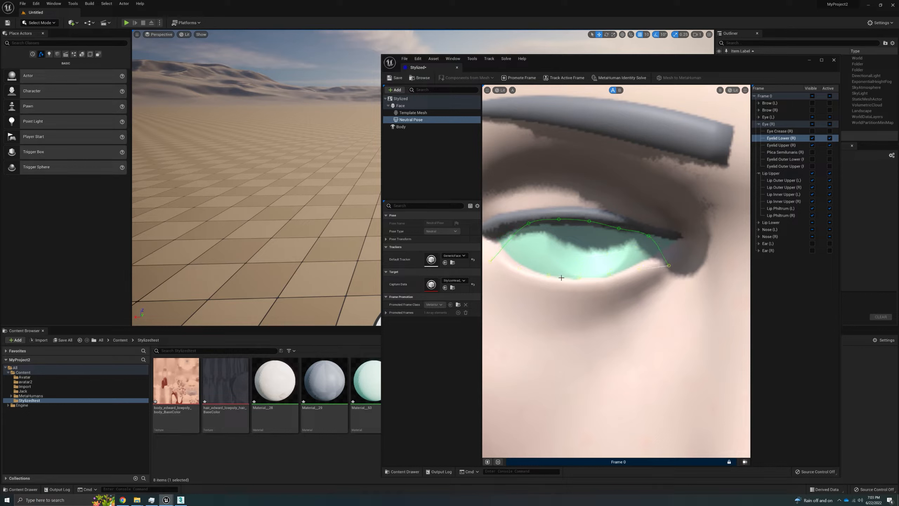
{"action": "left_click_drag", "start_coordinate": [669, 265], "coordinate": [680, 240]}
{"action": "left_click", "coordinate": [673, 266]}
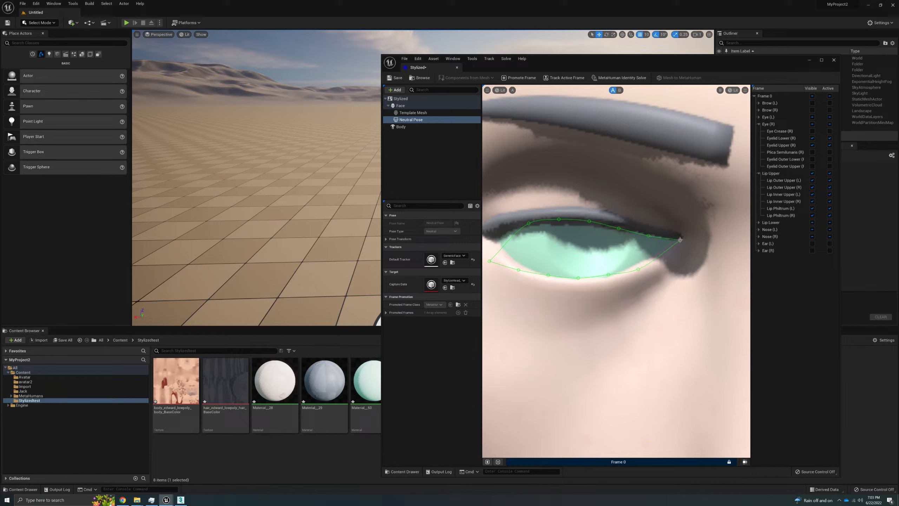
Step: Place the outer end of Eyelid Lower (R) at the eye's outer corner and fit its intermediate points to the lower lid
{"action": "middle_click_drag", "start_coordinate": [510, 269], "coordinate": [549, 276]}
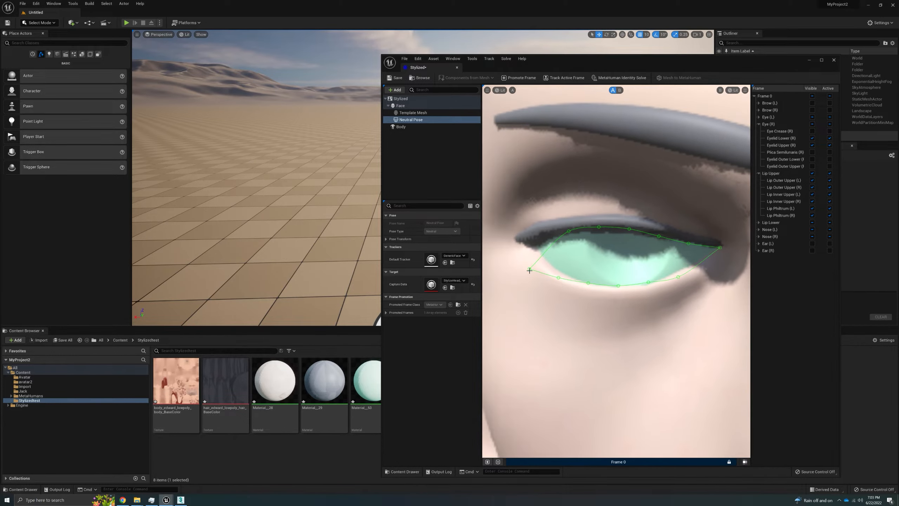
{"action": "left_click_drag", "start_coordinate": [528, 268], "coordinate": [526, 245]}
{"action": "left_click_drag", "start_coordinate": [557, 278], "coordinate": [558, 268]}
{"action": "scroll", "coordinate": [634, 286], "scroll_direction": "up", "scroll_amount": 2}
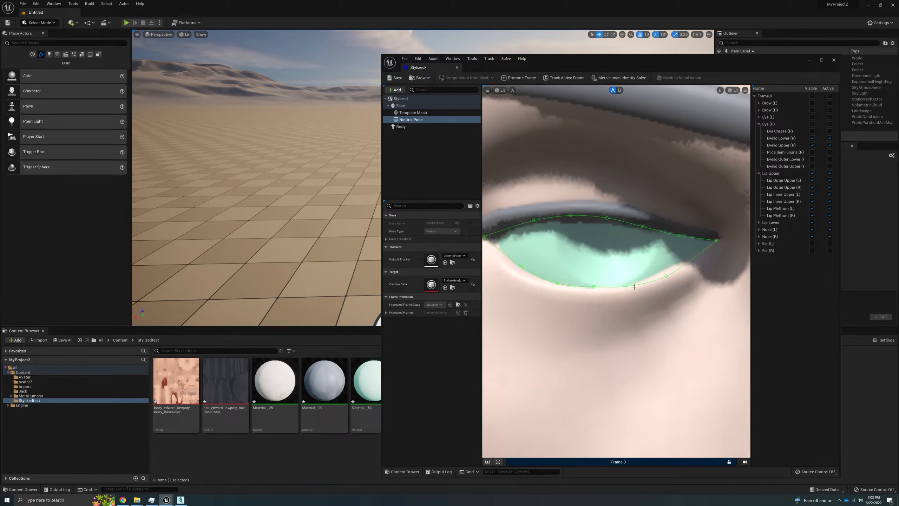
{"action": "left_click_drag", "start_coordinate": [665, 276], "coordinate": [661, 269]}
{"action": "scroll", "coordinate": [654, 271], "scroll_direction": "down", "scroll_amount": 6}
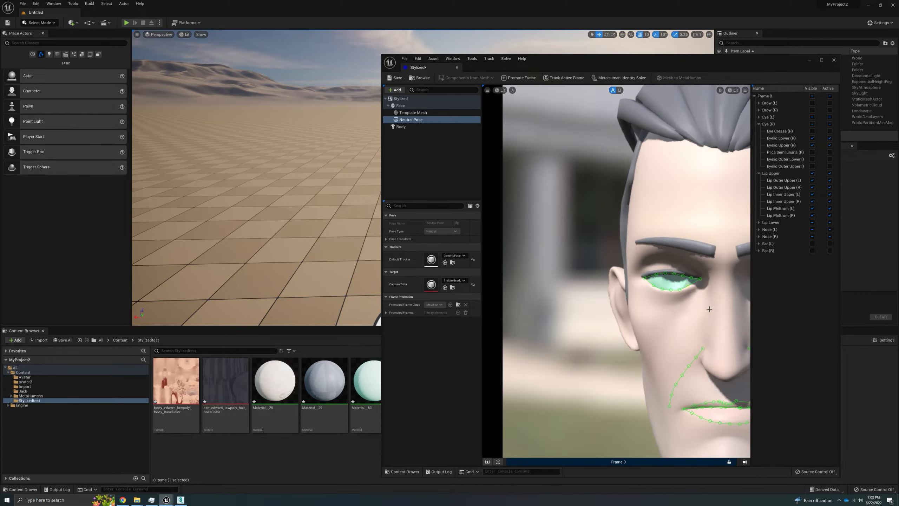
Step: Reposition the Eyelid Lower (L) points along the lower lid's edge, from the inner corner to the outer side
{"action": "scroll", "coordinate": [520, 284], "scroll_direction": "up", "scroll_amount": 6}
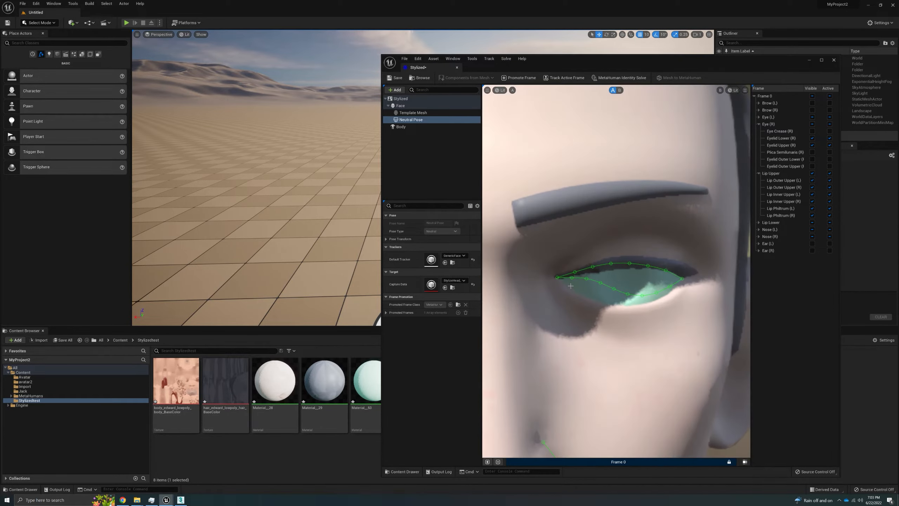
{"action": "left_click_drag", "start_coordinate": [572, 269], "coordinate": [699, 307]}
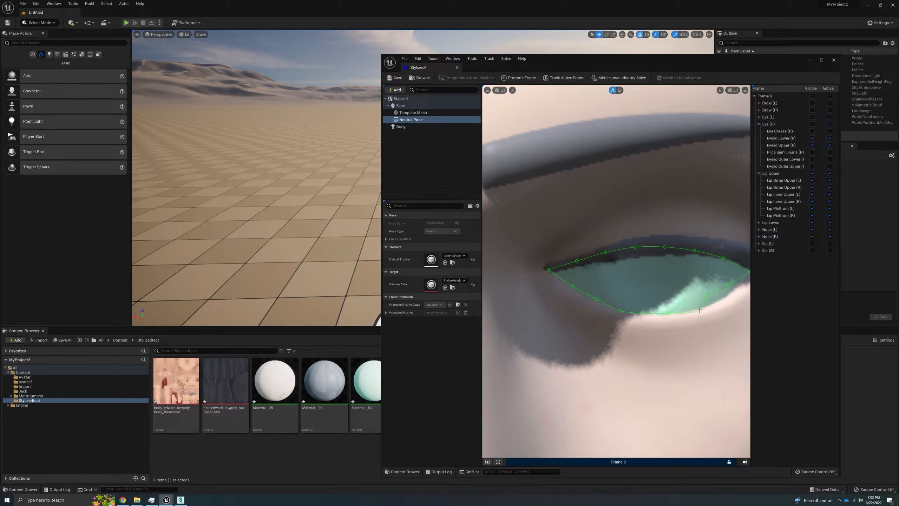
{"action": "middle_click_drag", "start_coordinate": [671, 331], "coordinate": [579, 325]}
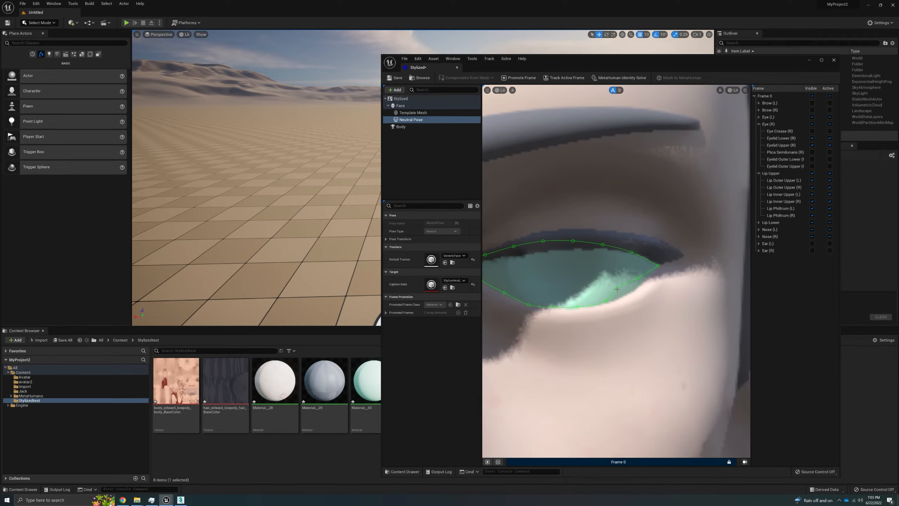
{"action": "left_click_drag", "start_coordinate": [616, 288], "coordinate": [626, 294]}
{"action": "scroll", "coordinate": [643, 280], "scroll_direction": "down", "scroll_amount": 8}
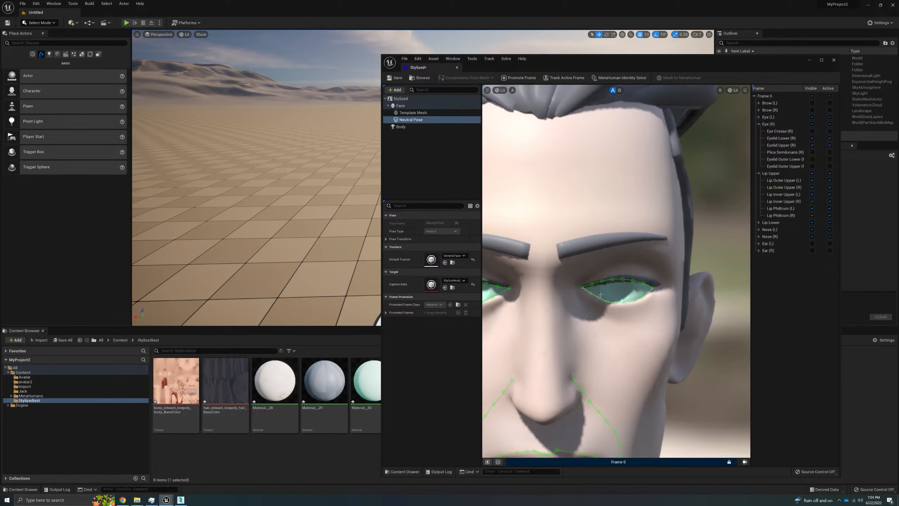
Step: Shift the Eyelid Upper (L) curve slightly down and adjust its corner and intermediate points to the upper lid's edge
{"action": "scroll", "coordinate": [601, 295], "scroll_direction": "up", "scroll_amount": 8}
{"action": "left_click", "coordinate": [636, 271]}
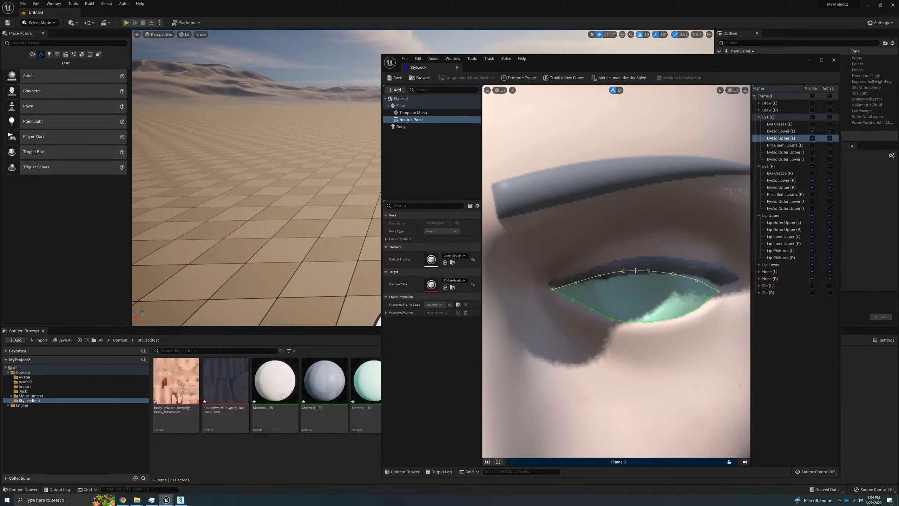
{"action": "left_click_drag", "start_coordinate": [635, 270], "coordinate": [636, 272]}
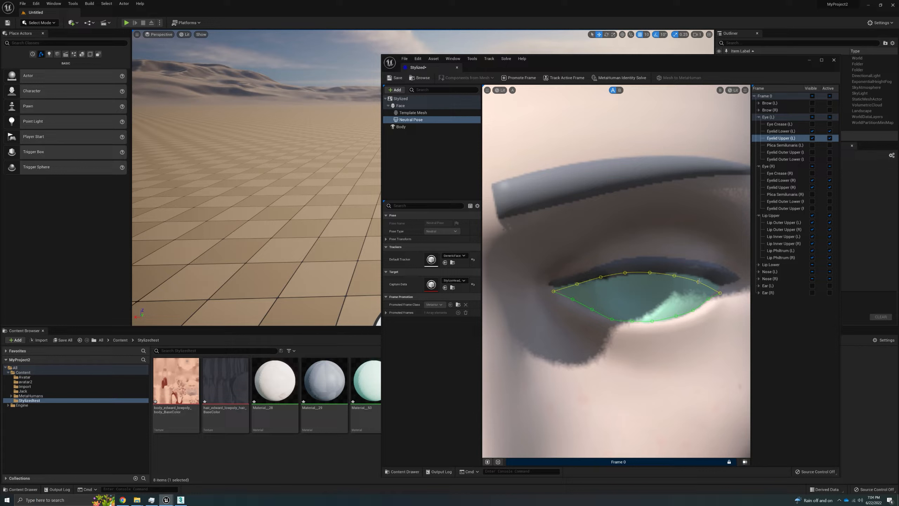
{"action": "left_click_drag", "start_coordinate": [718, 291], "coordinate": [582, 283]}
{"action": "left_click", "coordinate": [674, 272]}
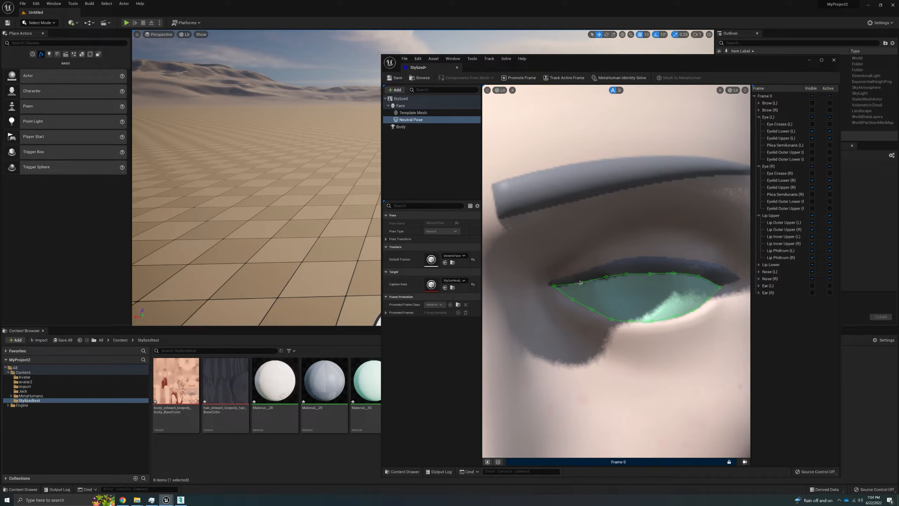
{"action": "scroll", "coordinate": [606, 286], "scroll_direction": "up", "scroll_amount": 4}
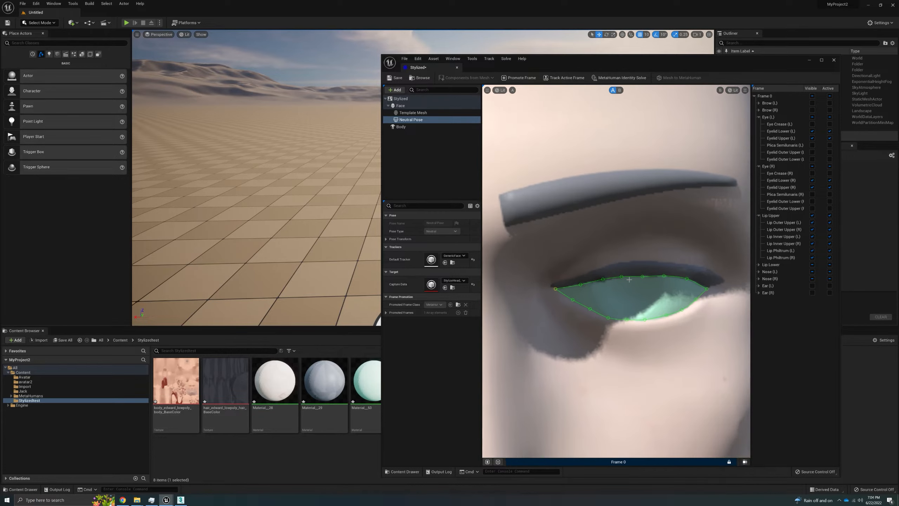
{"action": "scroll", "coordinate": [642, 272], "scroll_direction": "down", "scroll_amount": 10}
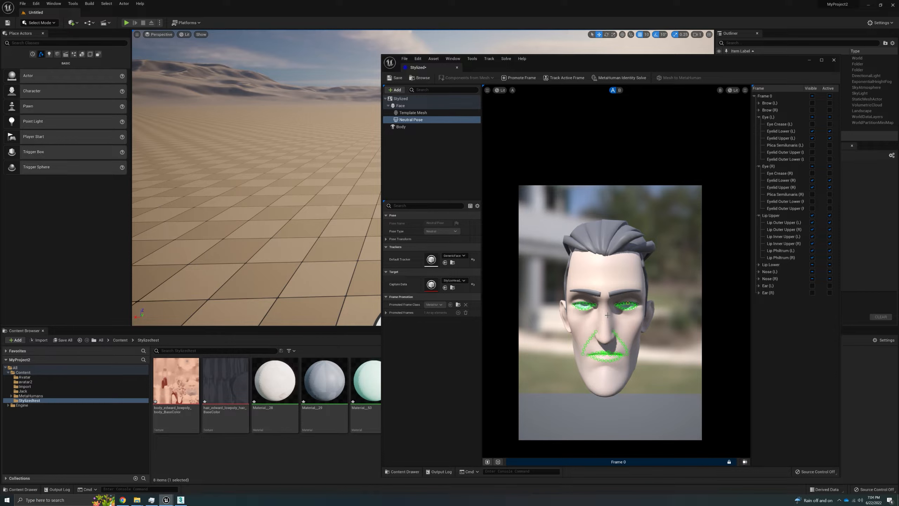
Step: Narrow the cupid's bow dip by moving its points and the Lip Philtrum (L) peak into a smoother shape below the nose
{"action": "scroll", "coordinate": [607, 315], "scroll_direction": "up", "scroll_amount": 2}
{"action": "scroll", "coordinate": [639, 327], "scroll_direction": "up", "scroll_amount": 2}
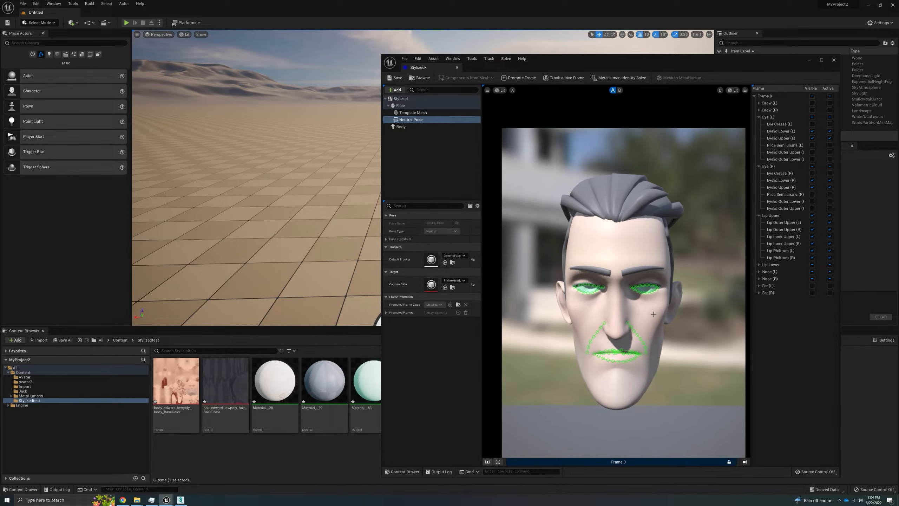
{"action": "scroll", "coordinate": [641, 339], "scroll_direction": "up", "scroll_amount": 6}
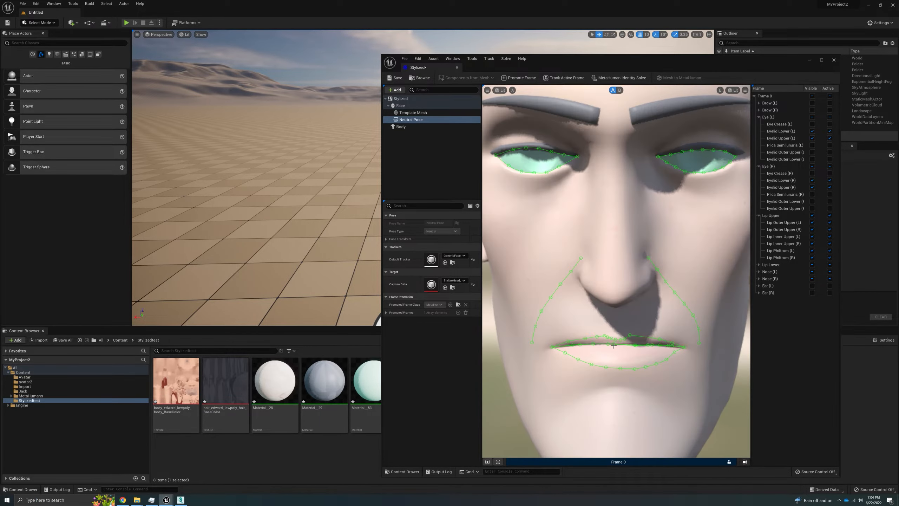
{"action": "scroll", "coordinate": [637, 334], "scroll_direction": "up", "scroll_amount": 2}
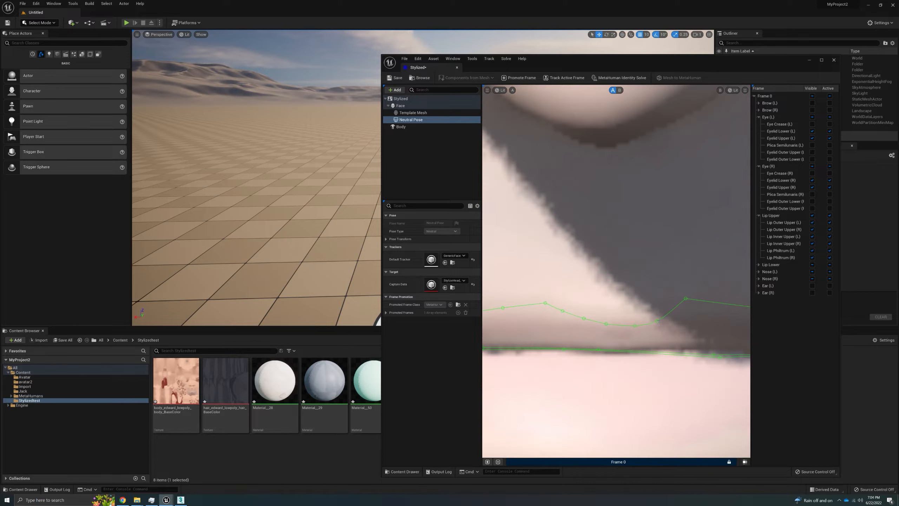
{"action": "left_click_drag", "start_coordinate": [656, 321], "coordinate": [668, 315]}
{"action": "left_click_drag", "start_coordinate": [606, 324], "coordinate": [623, 327]}
{"action": "left_click_drag", "start_coordinate": [686, 299], "coordinate": [677, 297]}
{"action": "mouse_move", "coordinate": [621, 328]}
{"action": "left_mouse_down"}
{"action": "mouse_move", "coordinate": [611, 328]}
{"action": "mouse_move", "coordinate": [645, 325]}
{"action": "mouse_move", "coordinate": [672, 298]}
{"action": "mouse_move", "coordinate": [632, 322]}
{"action": "left_mouse_up"}
{"action": "scroll", "coordinate": [616, 319], "scroll_direction": "down", "scroll_amount": 5}
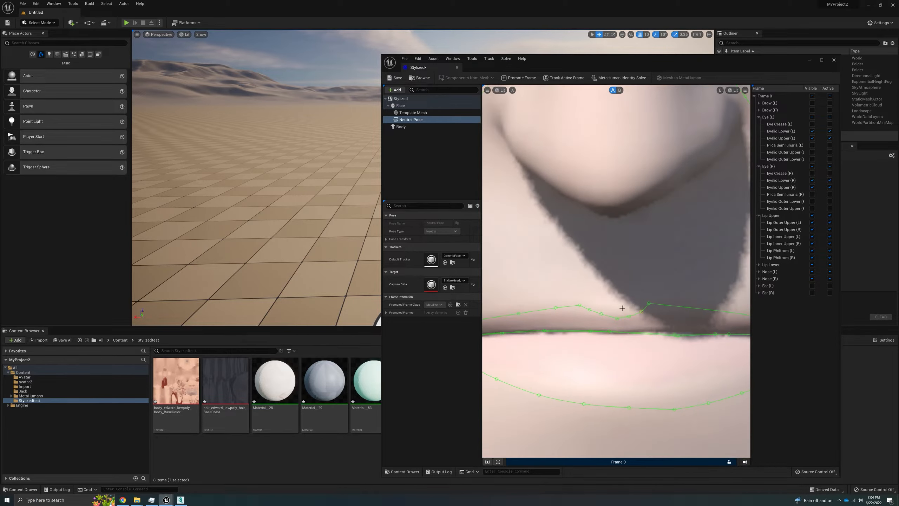
{"action": "scroll", "coordinate": [606, 320], "scroll_direction": "up", "scroll_amount": 1}
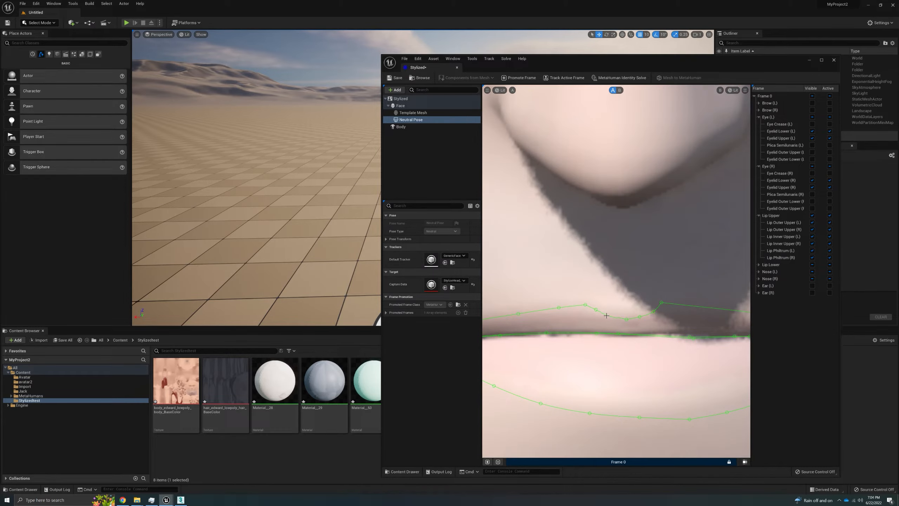
{"action": "left_click", "coordinate": [606, 317]}
{"action": "scroll", "coordinate": [595, 309], "scroll_direction": "down", "scroll_amount": 6}
{"action": "scroll", "coordinate": [599, 315], "scroll_direction": "up", "scroll_amount": 5}
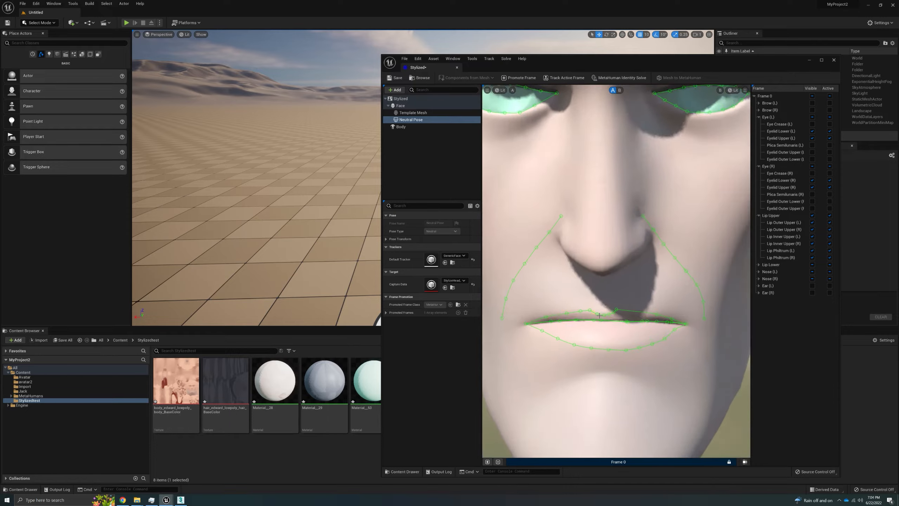
{"action": "scroll", "coordinate": [599, 315], "scroll_direction": "up", "scroll_amount": 4}
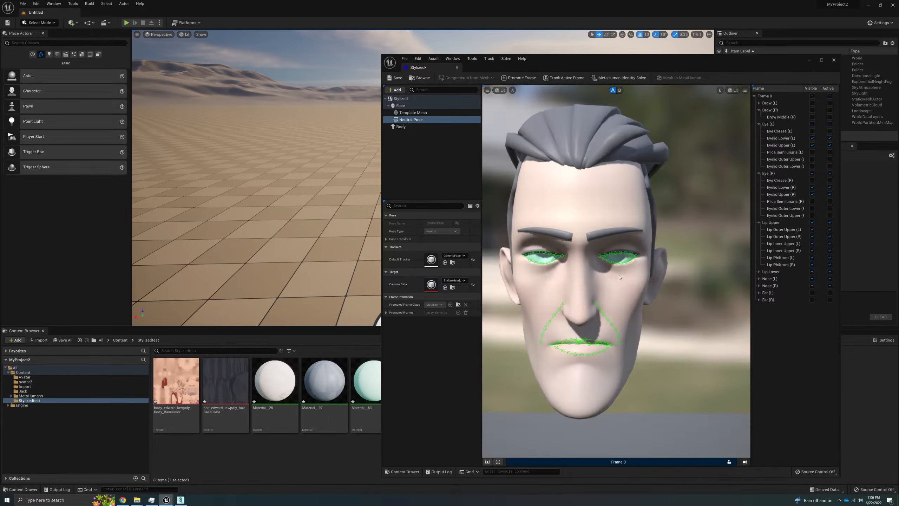
Step: Temporarily show the Brow (L) curves and examine where they lie relative to the head
{"action": "scroll", "coordinate": [615, 252], "scroll_direction": "down", "scroll_amount": 5}
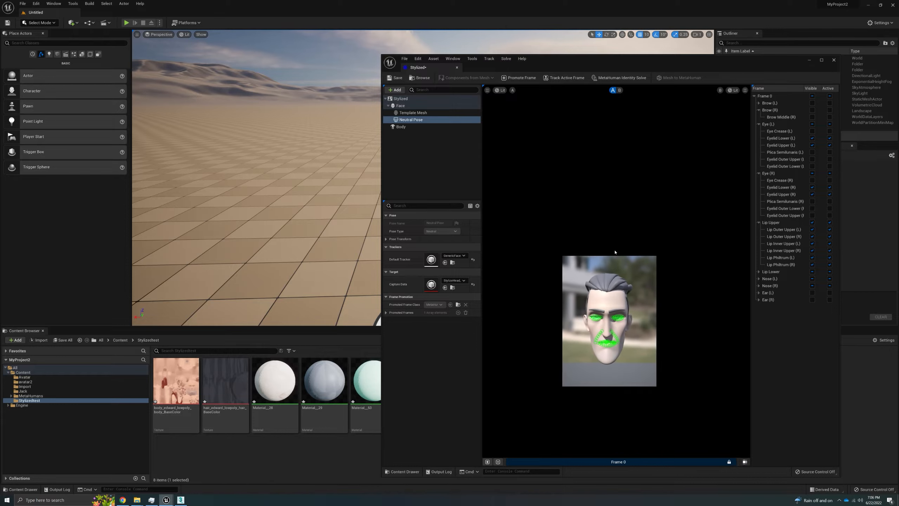
{"action": "middle_click_drag", "start_coordinate": [615, 252], "coordinate": [607, 286]}
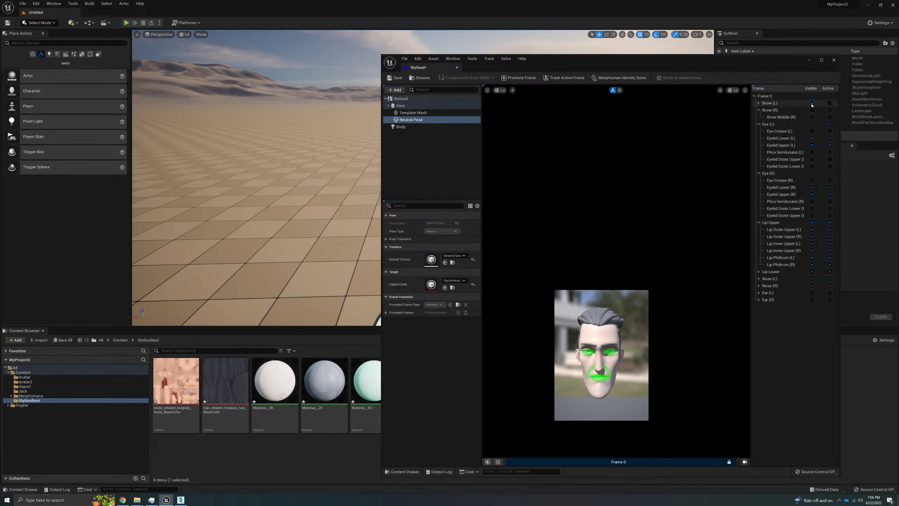
{"action": "scroll", "coordinate": [700, 231], "scroll_direction": "down", "scroll_amount": 5}
{"action": "middle_click_drag", "start_coordinate": [688, 204], "coordinate": [667, 253]}
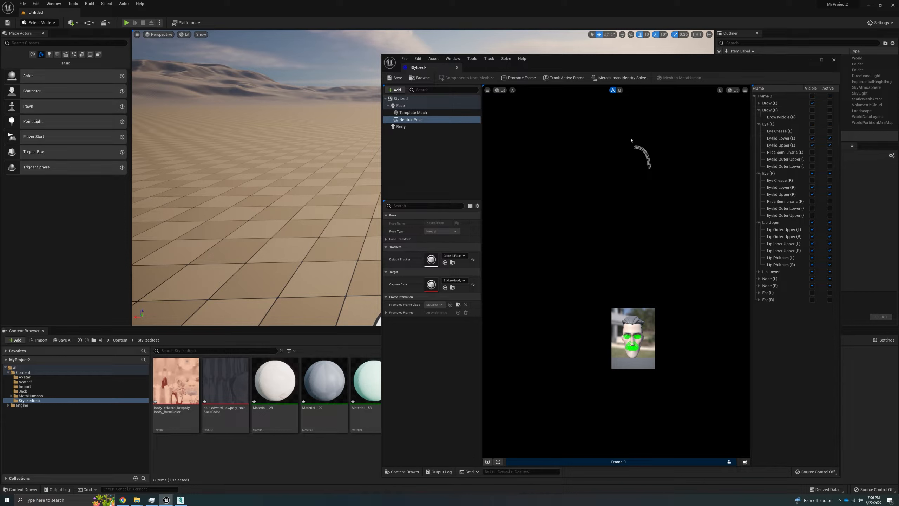
{"action": "scroll", "coordinate": [649, 146], "scroll_direction": "up", "scroll_amount": 10}
{"action": "scroll", "coordinate": [642, 166], "scroll_direction": "down", "scroll_amount": 9}
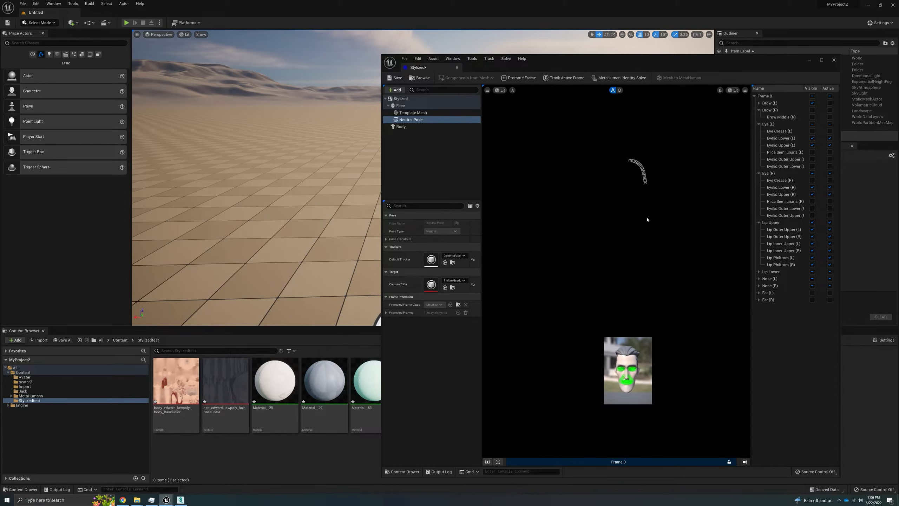
{"action": "middle_click_drag", "start_coordinate": [645, 311], "coordinate": [623, 225]}
{"action": "scroll", "coordinate": [623, 226], "scroll_direction": "up", "scroll_amount": 6}
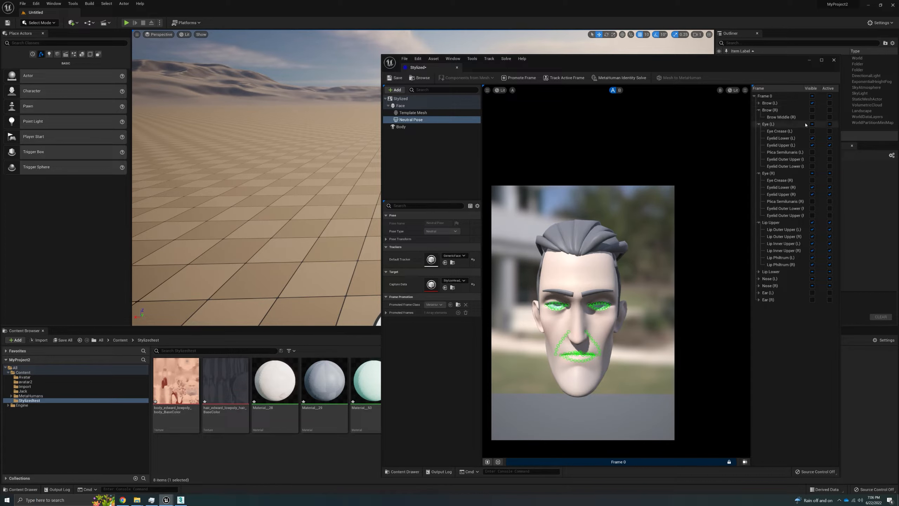
Step: Run the MetaHuman Identity Solve on the corrected landmarks and display the fitted template mesh in view B
{"action": "scroll", "coordinate": [641, 305], "scroll_direction": "up", "scroll_amount": 8}
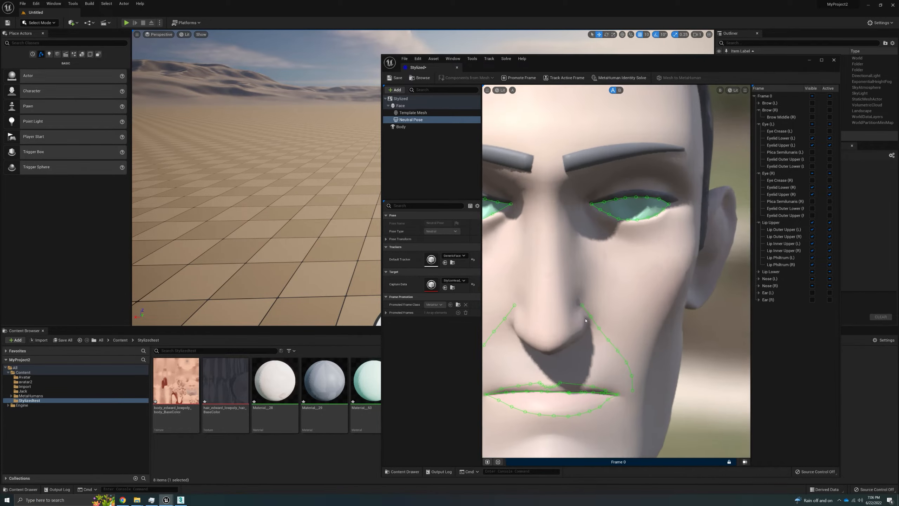
{"action": "scroll", "coordinate": [683, 302], "scroll_direction": "down", "scroll_amount": 2}
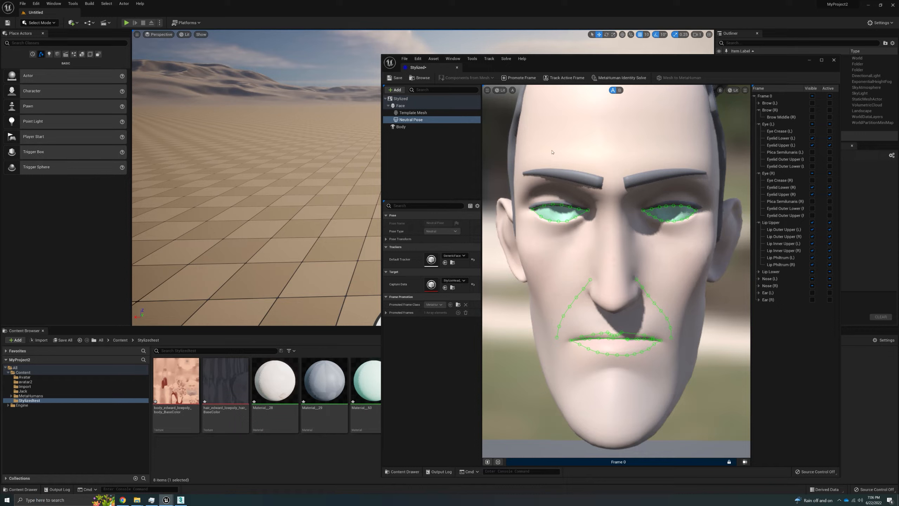
{"action": "left_click", "coordinate": [607, 78]}
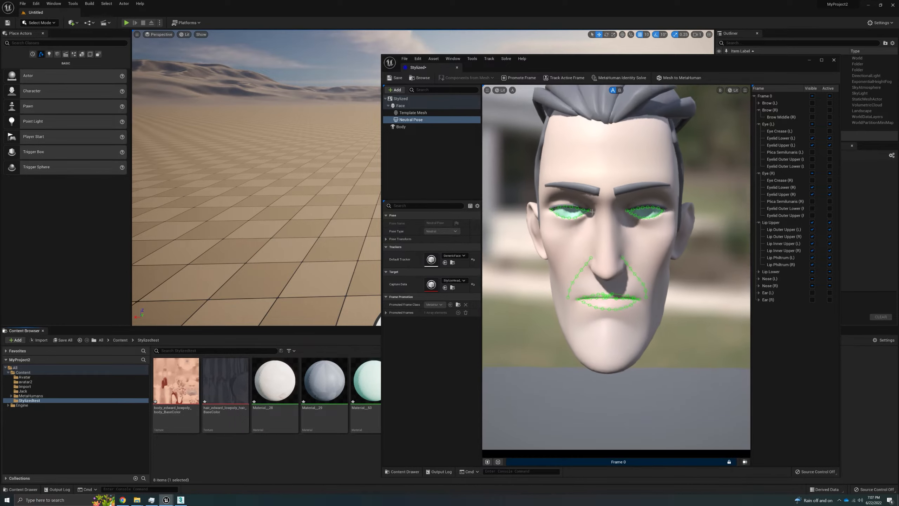
{"action": "left_click", "coordinate": [619, 90]}
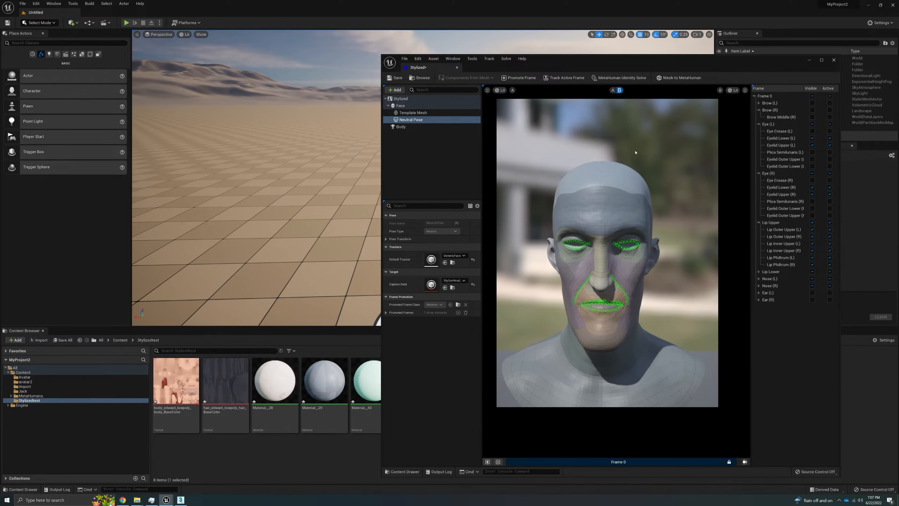
Step: Clear the pose selection and examine the fitted template head from the front, both sides and close up
{"action": "left_click", "coordinate": [441, 155]}
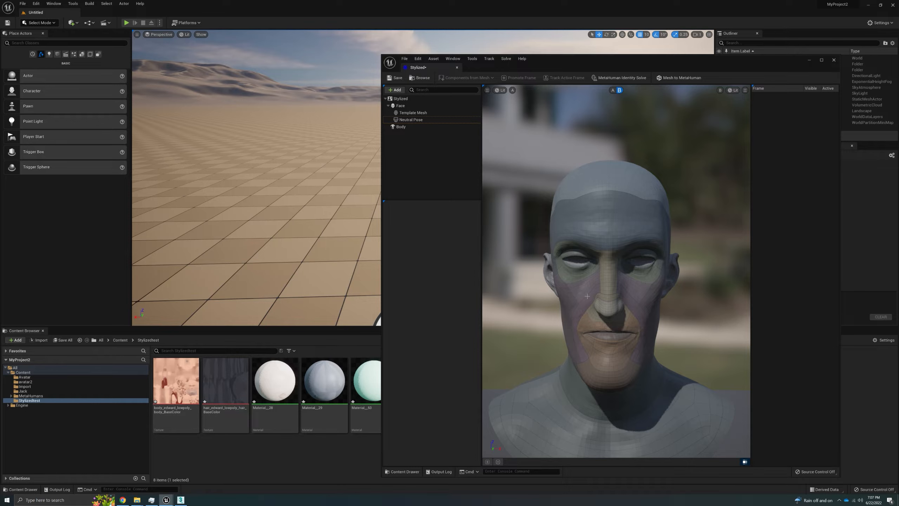
{"action": "scroll", "coordinate": [587, 296], "scroll_direction": "up", "scroll_amount": 3}
{"action": "scroll", "coordinate": [598, 311], "scroll_direction": "down", "scroll_amount": 5}
{"action": "scroll", "coordinate": [598, 311], "scroll_direction": "up", "scroll_amount": 2}
{"action": "left_click_drag", "start_coordinate": [598, 311], "coordinate": [621, 294]}
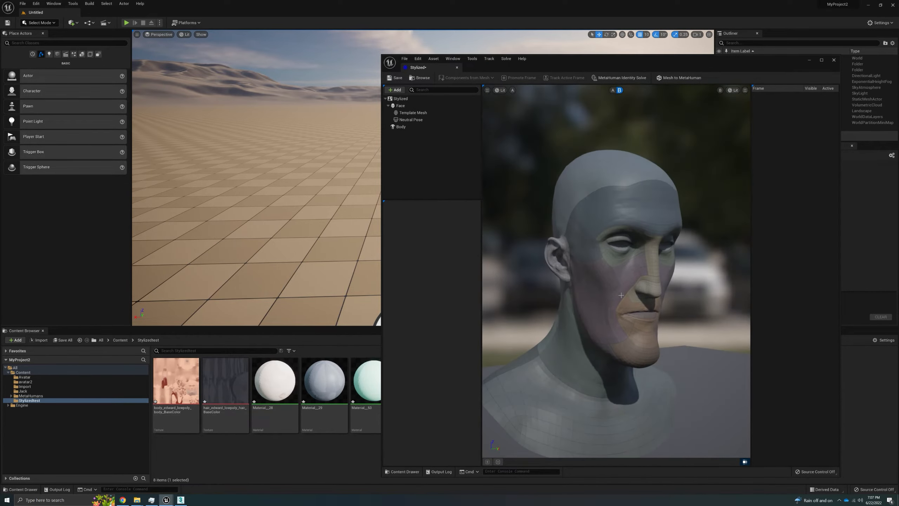
{"action": "left_click_drag", "start_coordinate": [654, 328], "coordinate": [549, 247], "text": "alt"}
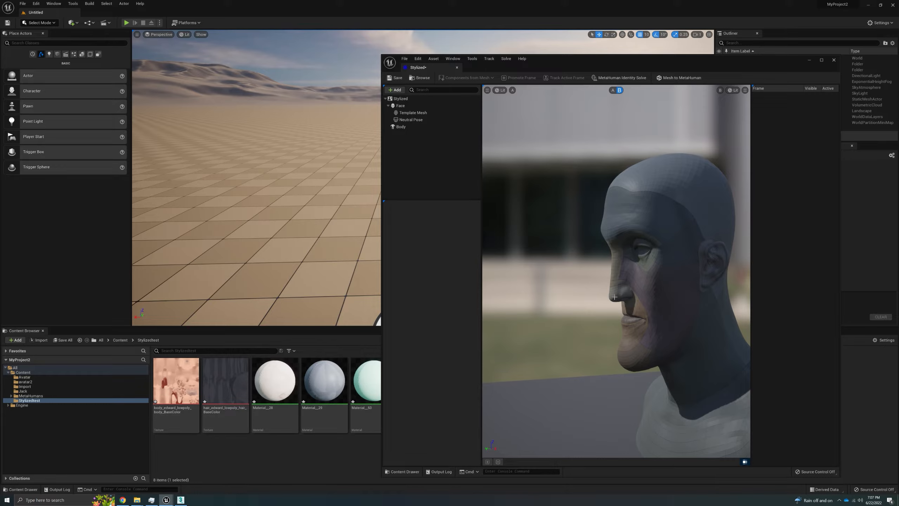
{"action": "mouse_move", "coordinate": [614, 297]}
{"action": "left_mouse_down", "text": "alt"}
{"action": "mouse_move", "coordinate": [683, 296]}
{"action": "mouse_move", "coordinate": [603, 301]}
{"action": "left_mouse_up", "text": "alt"}
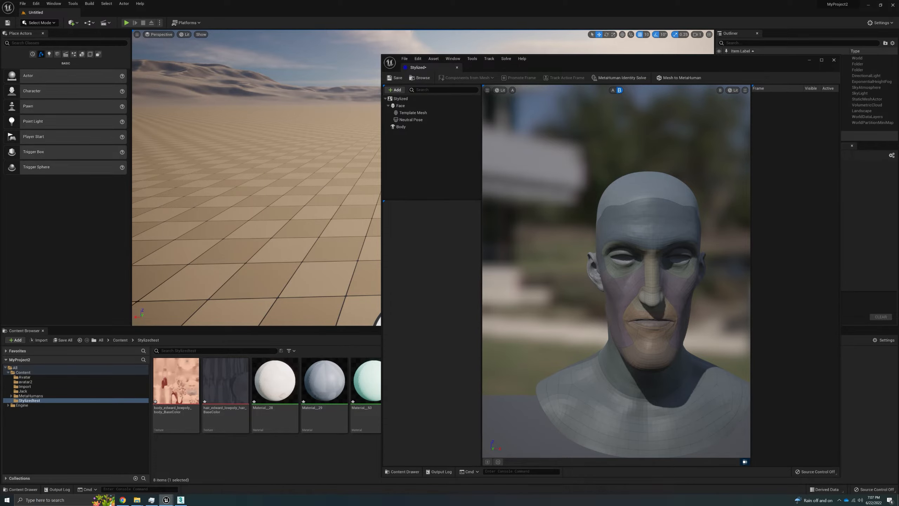
{"action": "left_click_drag", "start_coordinate": [650, 318], "coordinate": [693, 311], "text": "alt"}
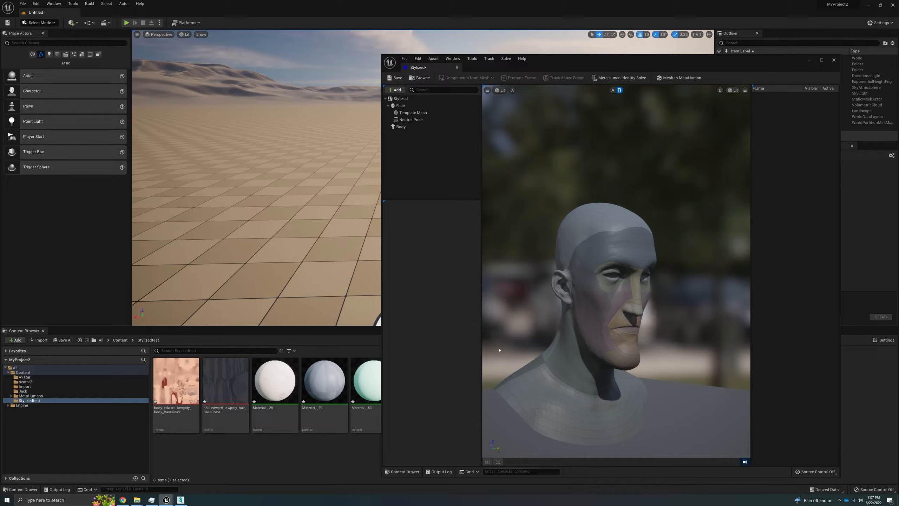
Step: Assign the body type in the second row, first column, with mid-range height and submit the identity with Mesh to MetaHuman
{"action": "left_click", "coordinate": [401, 127]}
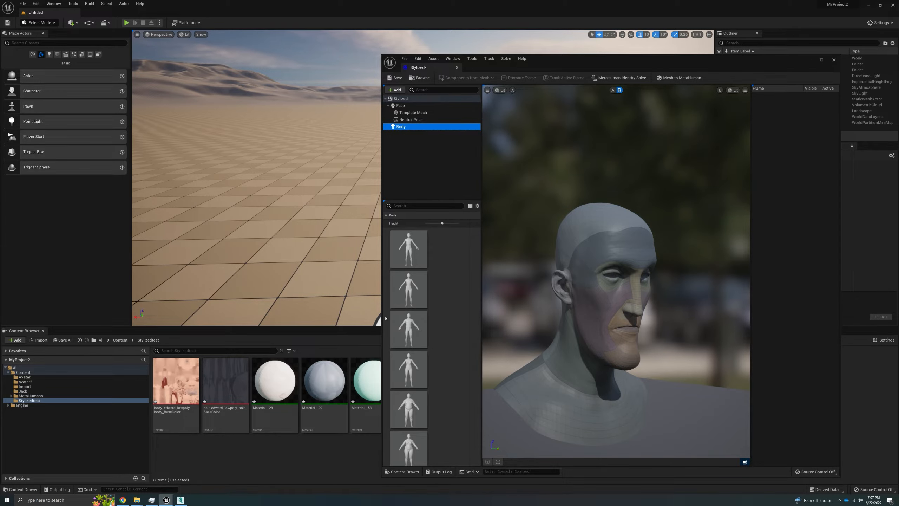
{"action": "left_click_drag", "start_coordinate": [386, 318], "coordinate": [305, 318]}
{"action": "left_click", "coordinate": [329, 287]}
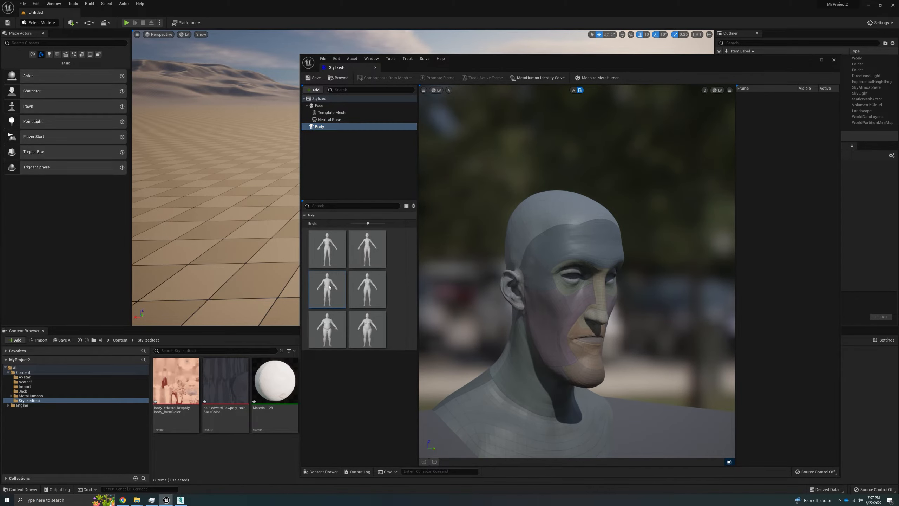
{"action": "mouse_move", "coordinate": [367, 223]}
{"action": "left_mouse_down"}
{"action": "mouse_move", "coordinate": [385, 223]}
{"action": "mouse_move", "coordinate": [368, 223]}
{"action": "left_mouse_up"}
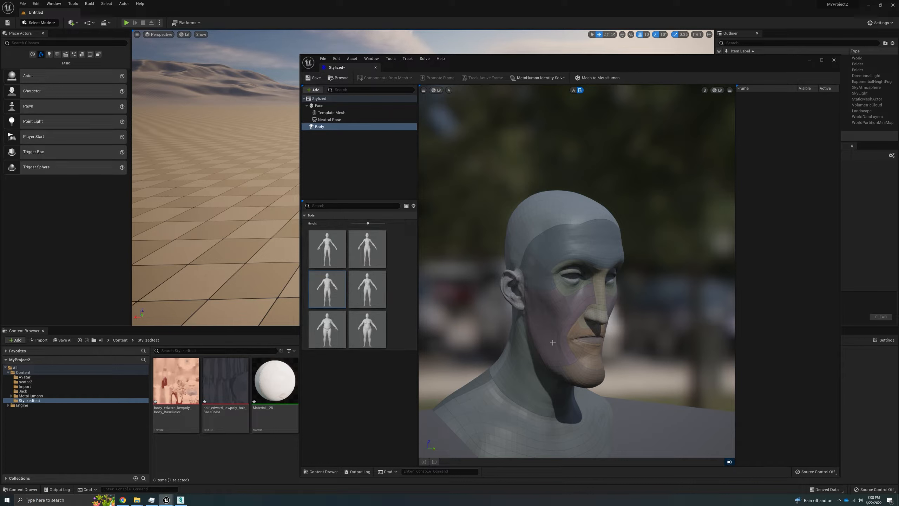
{"action": "left_click", "coordinate": [598, 78]}
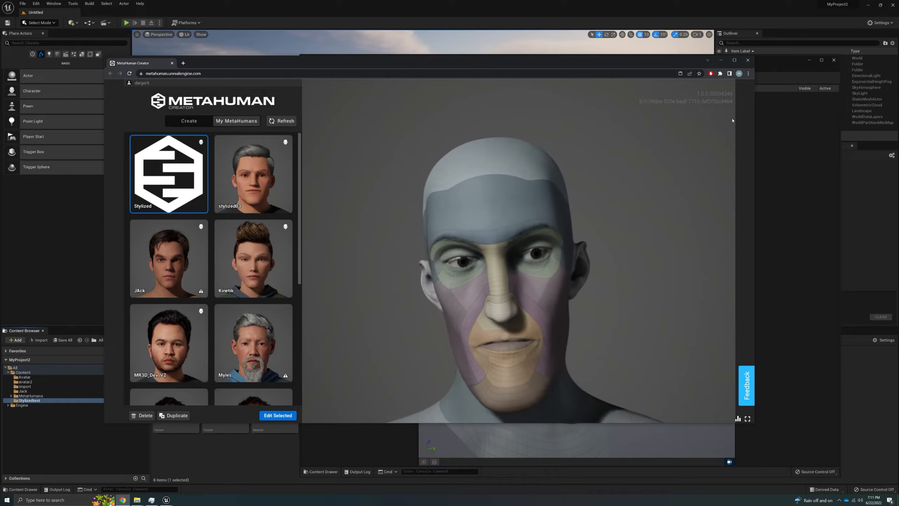
Step: Switch to MetaHuman Creator in the browser and open the Stylized MetaHuman for editing
{"action": "mouse_move", "coordinate": [691, 63]}
{"action": "left_mouse_down"}
{"action": "mouse_move", "coordinate": [699, 385]}
{"action": "mouse_move", "coordinate": [679, 117]}
{"action": "mouse_move", "coordinate": [691, 65]}
{"action": "left_mouse_up"}
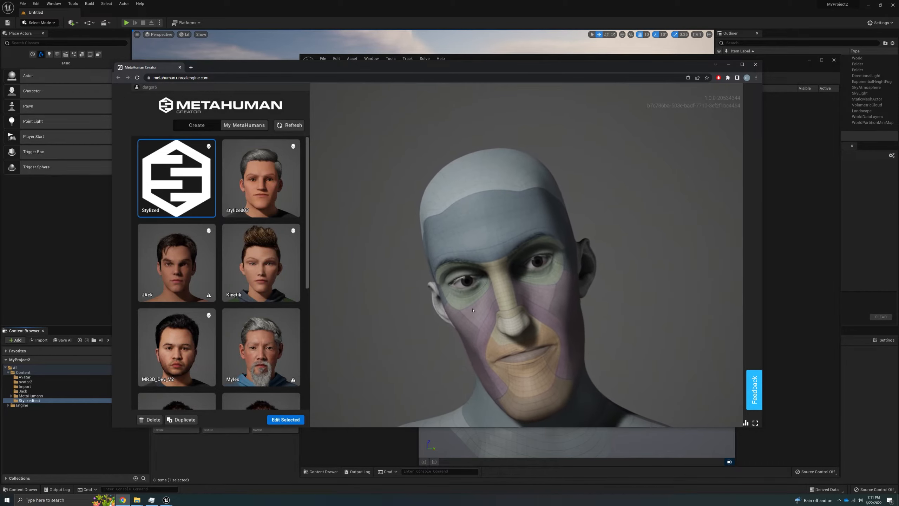
{"action": "left_click", "coordinate": [295, 423]}
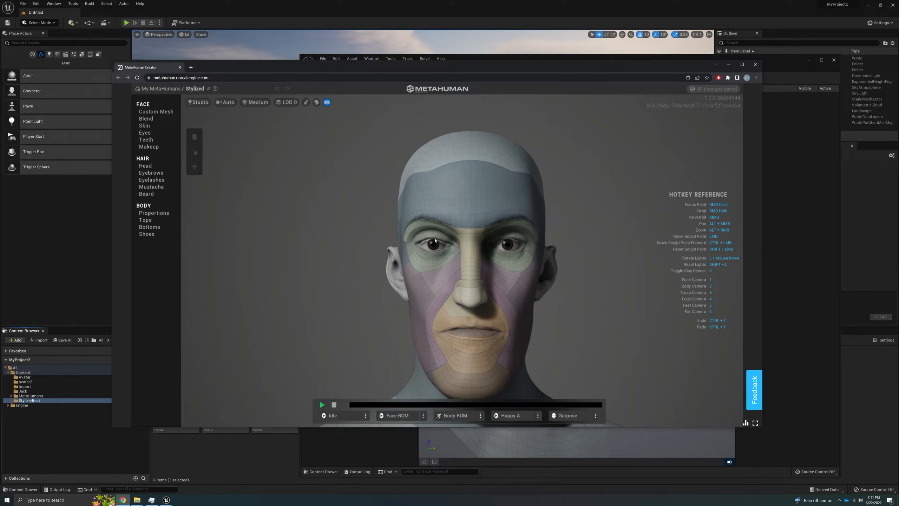
Step: Examine the eyes, eyelids and surrounding mesh of the Stylized head up close from several angles
{"action": "scroll", "coordinate": [435, 247], "scroll_direction": "up", "scroll_amount": 5}
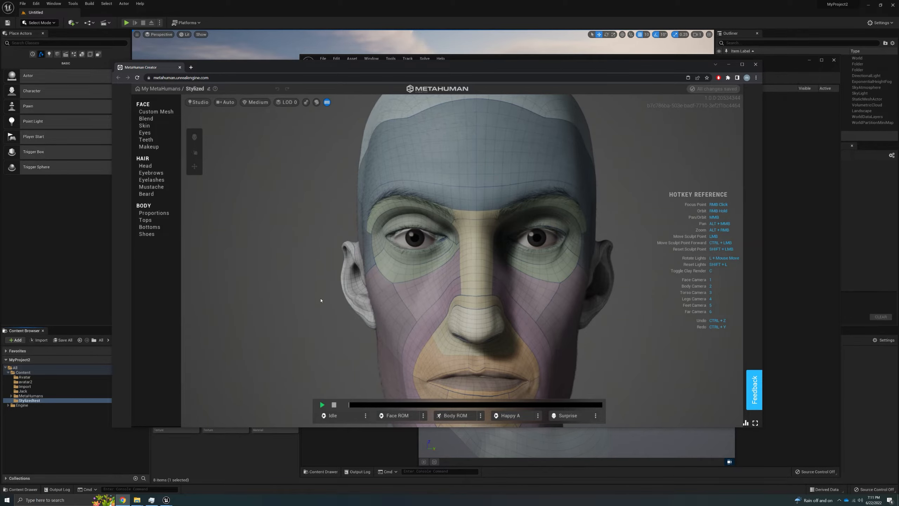
{"action": "right_click_drag", "start_coordinate": [320, 300], "coordinate": [369, 296]}
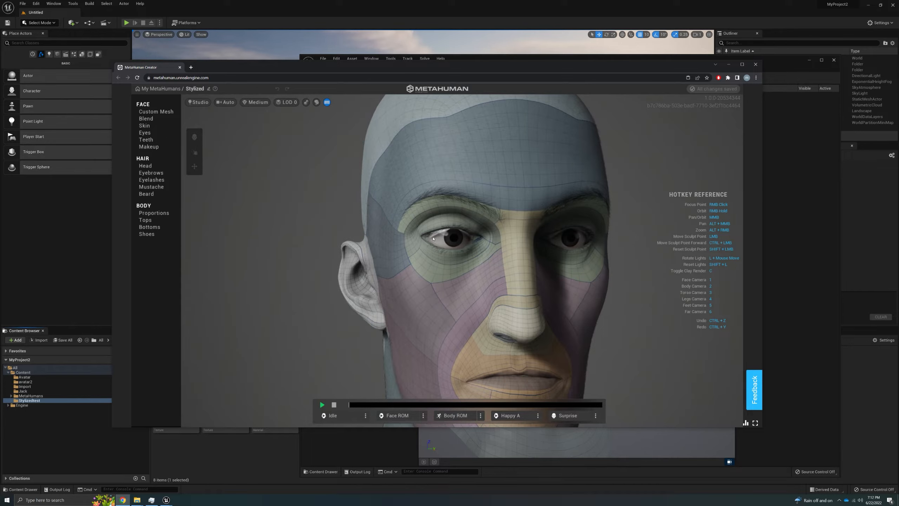
{"action": "scroll", "coordinate": [461, 241], "scroll_direction": "up", "scroll_amount": 5}
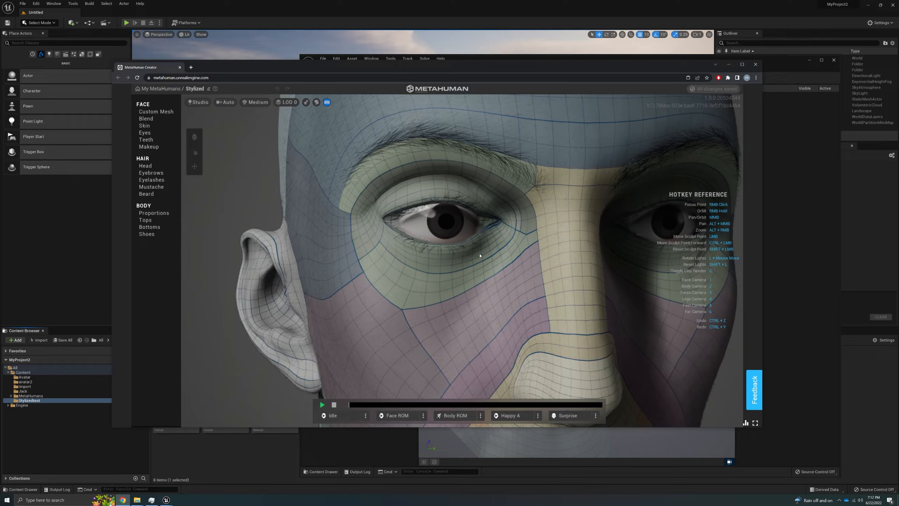
{"action": "scroll", "coordinate": [436, 253], "scroll_direction": "down", "scroll_amount": 5}
{"action": "right_click_drag", "start_coordinate": [436, 254], "coordinate": [468, 268]}
{"action": "scroll", "coordinate": [468, 269], "scroll_direction": "down", "scroll_amount": 3}
{"action": "scroll", "coordinate": [516, 233], "scroll_direction": "up", "scroll_amount": 3}
{"action": "scroll", "coordinate": [516, 234], "scroll_direction": "up", "scroll_amount": 4}
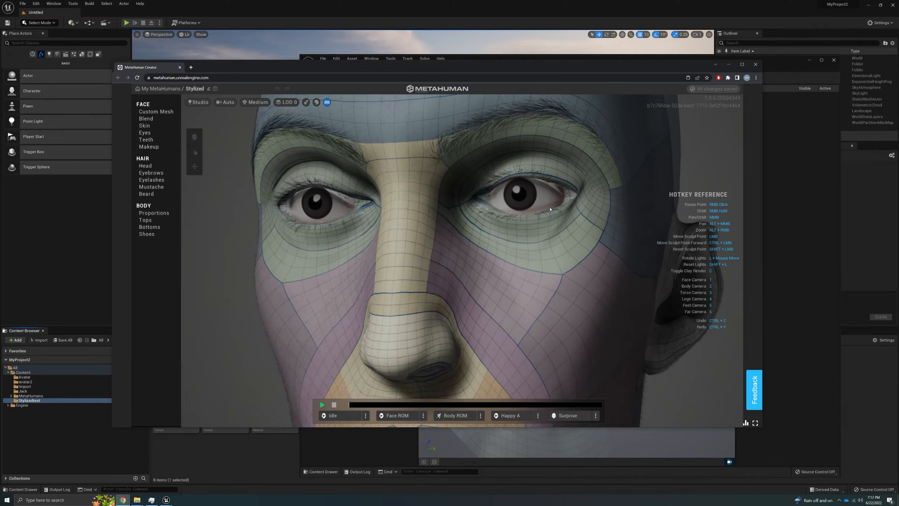
{"action": "scroll", "coordinate": [476, 294], "scroll_direction": "down", "scroll_amount": 8}
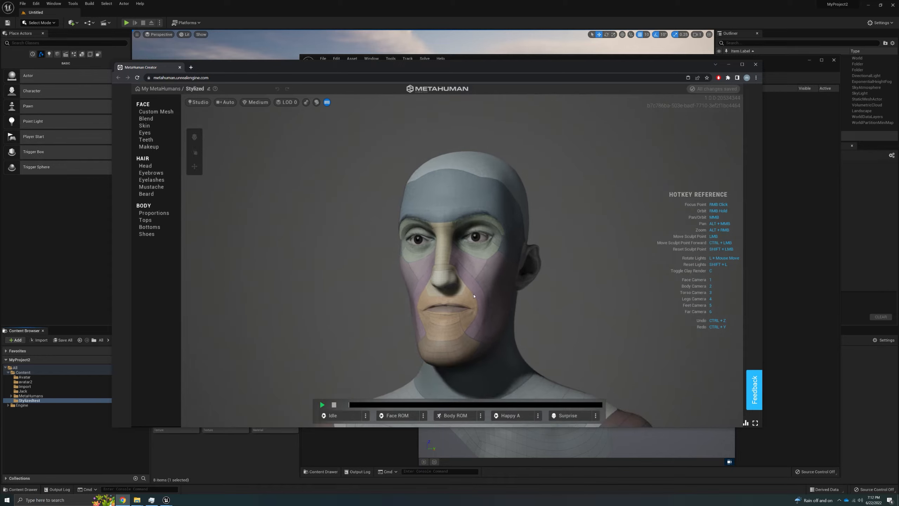
Step: Inspect the whole Stylized head from both sides, the front and slightly below
{"action": "right_click_drag", "start_coordinate": [472, 300], "coordinate": [510, 239]}
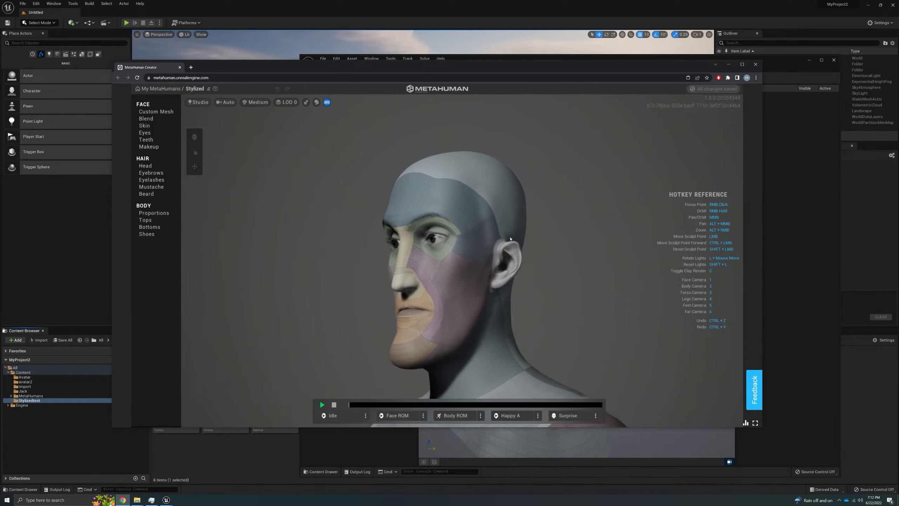
{"action": "right_click_drag", "start_coordinate": [419, 289], "coordinate": [678, 285]}
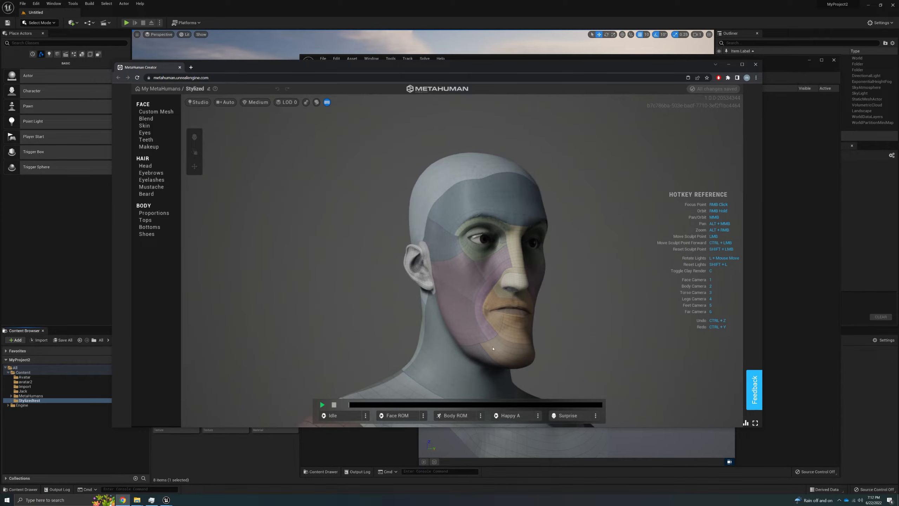
{"action": "right_click_drag", "start_coordinate": [547, 343], "coordinate": [425, 350]}
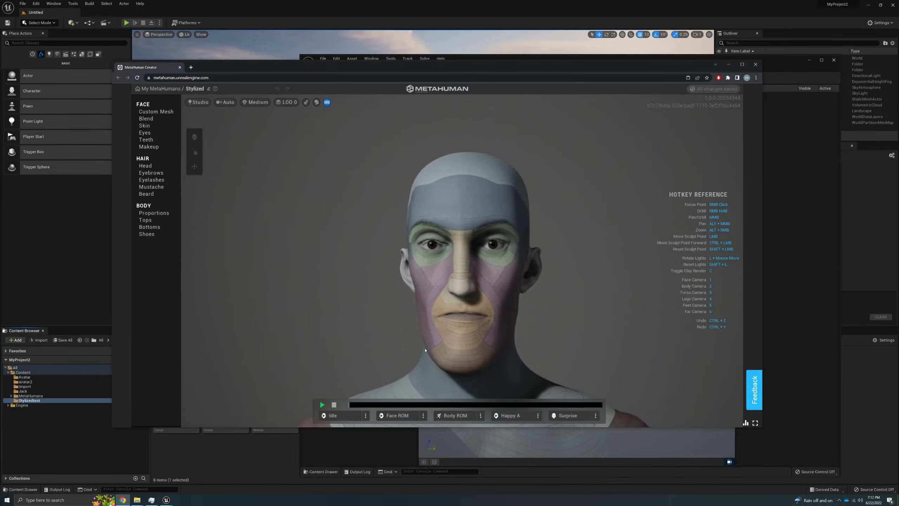
{"action": "scroll", "coordinate": [465, 342], "scroll_direction": "up", "scroll_amount": 3}
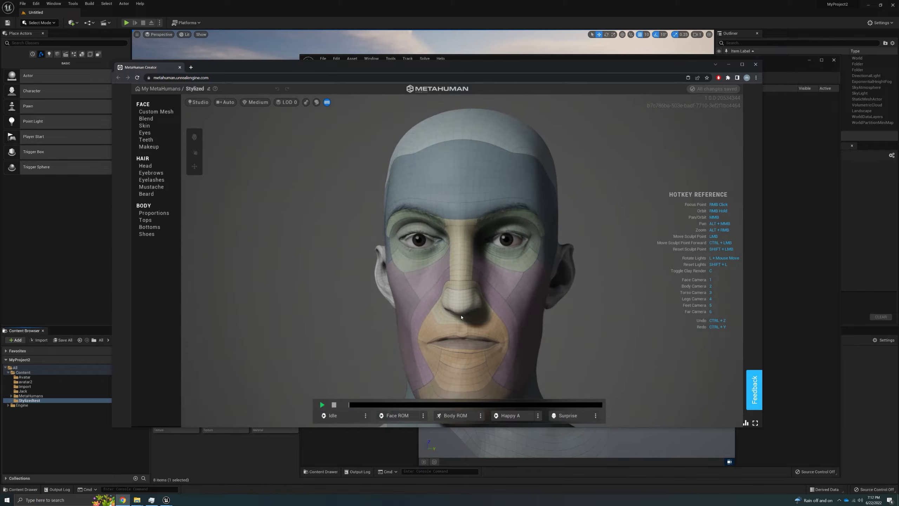
{"action": "mouse_move", "coordinate": [460, 280]}
{"action": "right_mouse_down"}
{"action": "mouse_move", "coordinate": [293, 293]}
{"action": "mouse_move", "coordinate": [356, 256]}
{"action": "mouse_move", "coordinate": [468, 285]}
{"action": "right_mouse_up"}
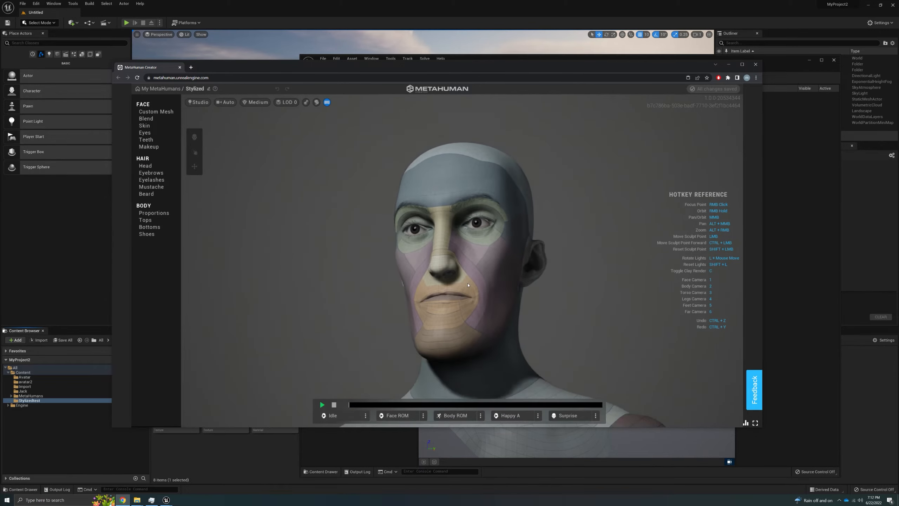
{"action": "scroll", "coordinate": [468, 285], "scroll_direction": "up", "scroll_amount": 2}
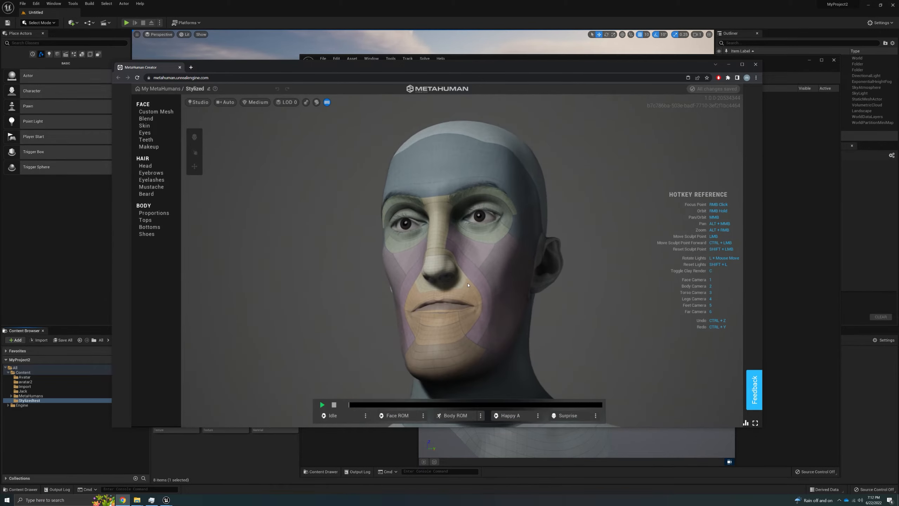
Step: Open the Custom Mesh settings and set the Region Influence of the top-of-head region to 0.0
{"action": "left_click", "coordinate": [155, 112]}
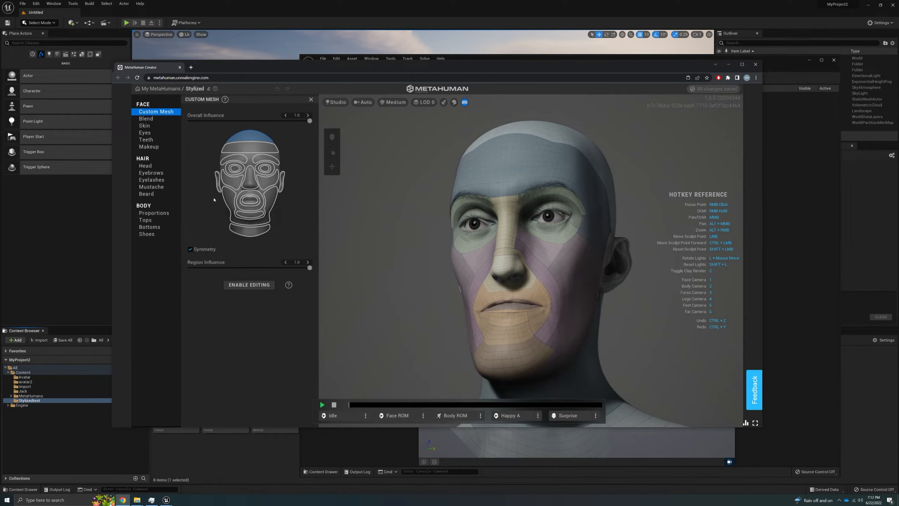
{"action": "right_click_drag", "start_coordinate": [566, 205], "coordinate": [407, 177]}
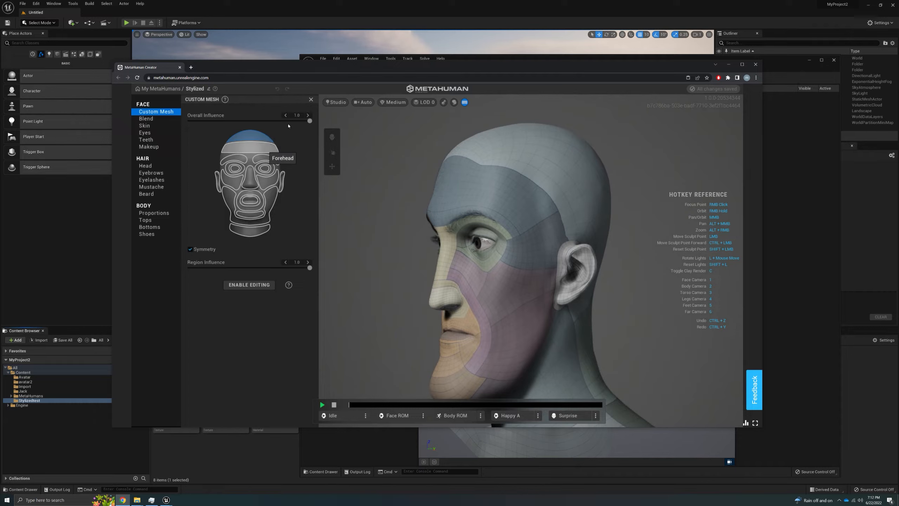
{"action": "left_click_drag", "start_coordinate": [246, 271], "coordinate": [129, 280]}
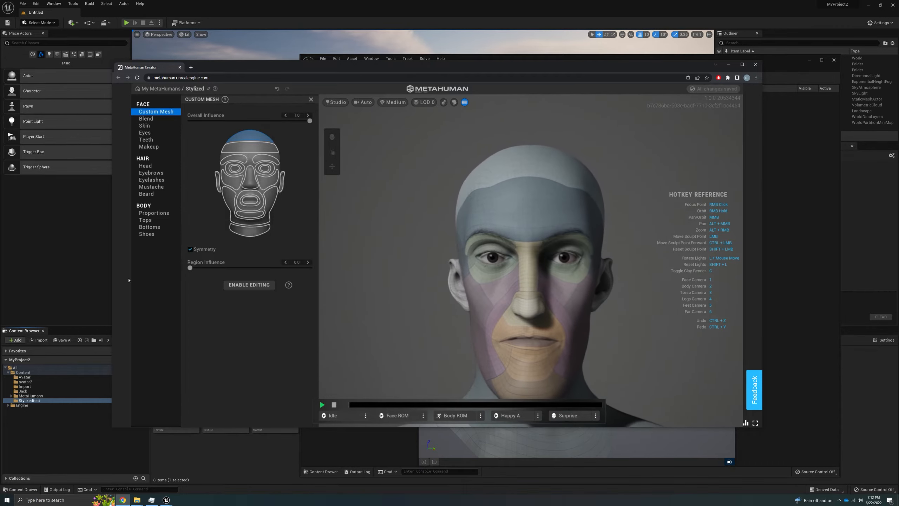
{"action": "left_click_drag", "start_coordinate": [195, 269], "coordinate": [151, 277]}
Step: Test the Forehead region's influence at 0.0 while viewing the profile, and set its Region Influence to 0.7
{"action": "left_click", "coordinate": [243, 151]}
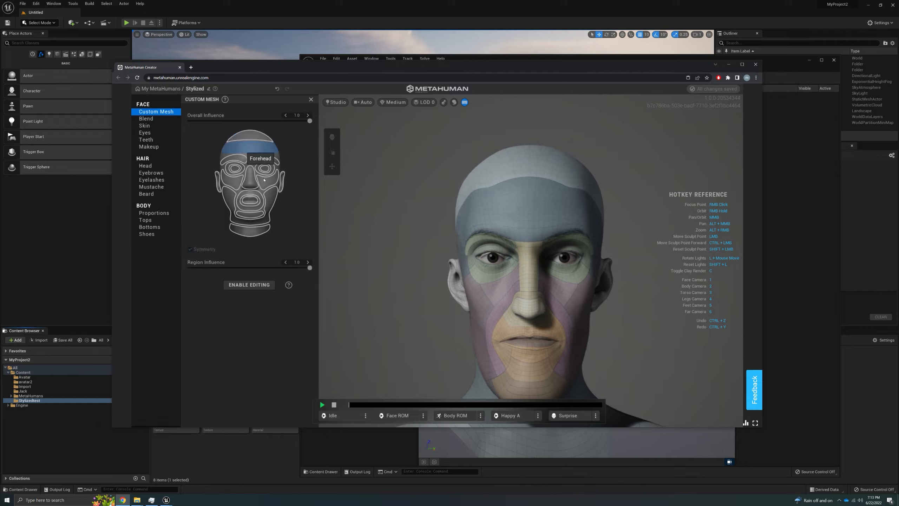
{"action": "left_click_drag", "start_coordinate": [310, 267], "coordinate": [161, 276]}
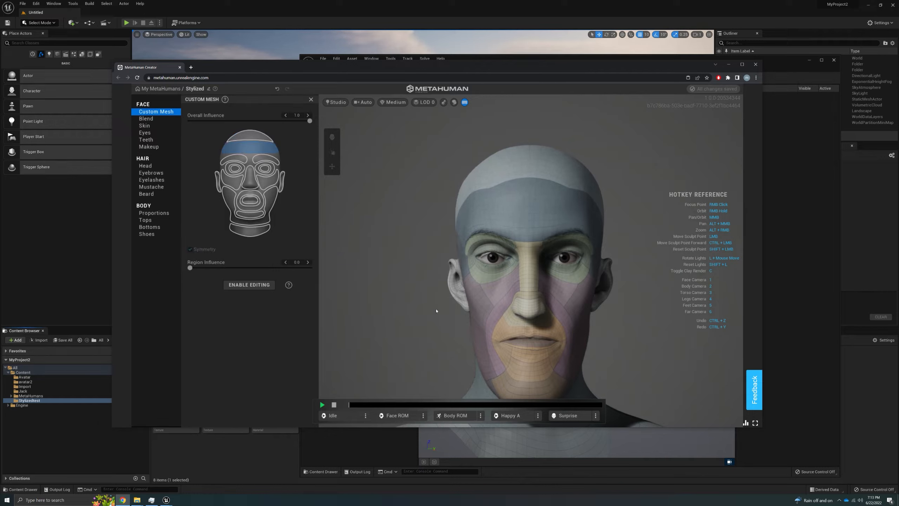
{"action": "right_click_drag", "start_coordinate": [436, 311], "coordinate": [234, 307]}
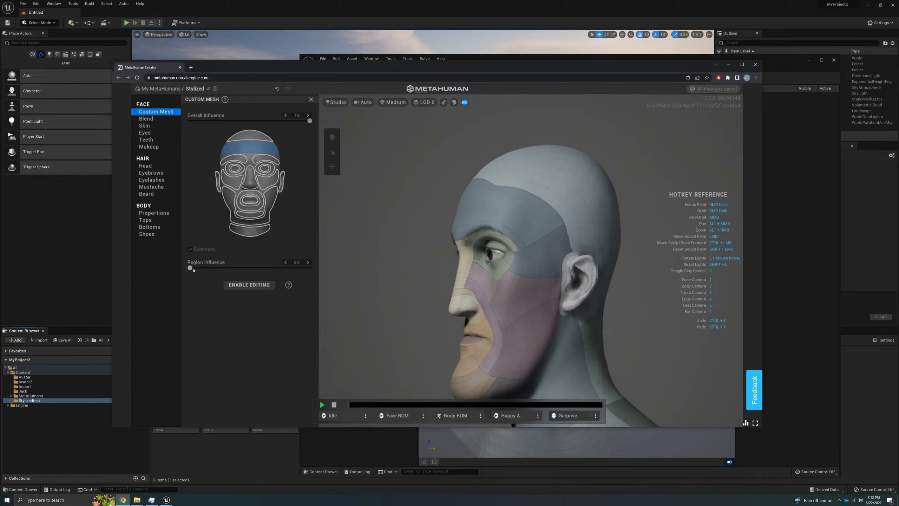
{"action": "left_click_drag", "start_coordinate": [191, 268], "coordinate": [354, 276]}
{"action": "left_click_drag", "start_coordinate": [251, 279], "coordinate": [280, 273]}
Step: Set the Region Influence of both inner eye regions to 0.0, comparing the eyes with and without the change
{"action": "right_click_drag", "start_coordinate": [401, 266], "coordinate": [559, 270]}
{"action": "scroll", "coordinate": [560, 260], "scroll_direction": "up", "scroll_amount": 5}
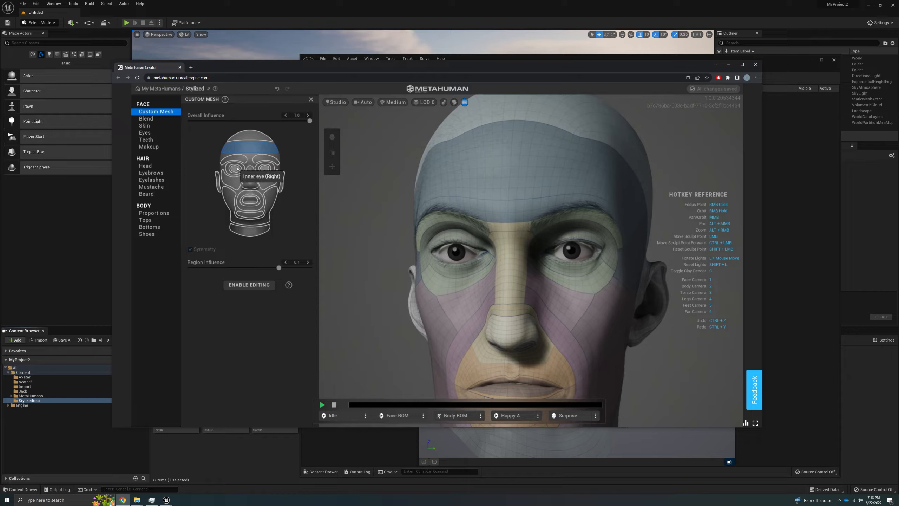
{"action": "left_click", "coordinate": [236, 170]}
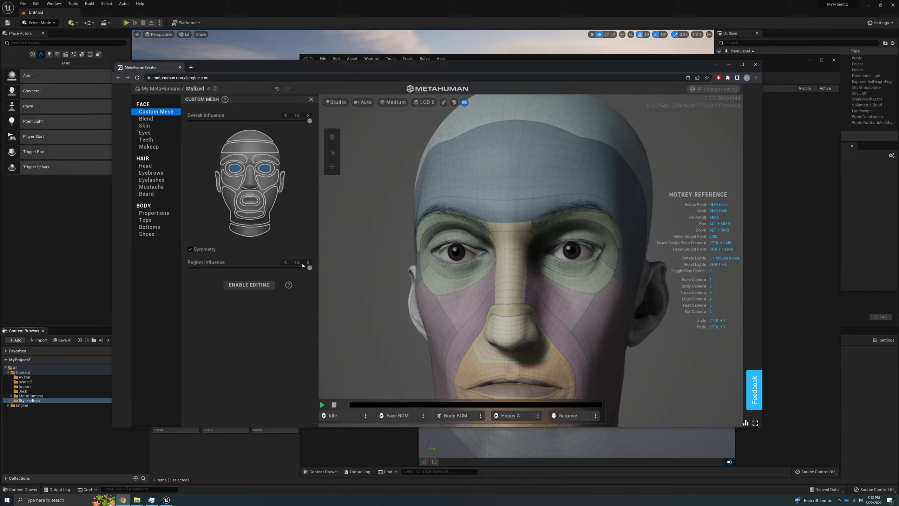
{"action": "left_click_drag", "start_coordinate": [310, 268], "coordinate": [171, 282]}
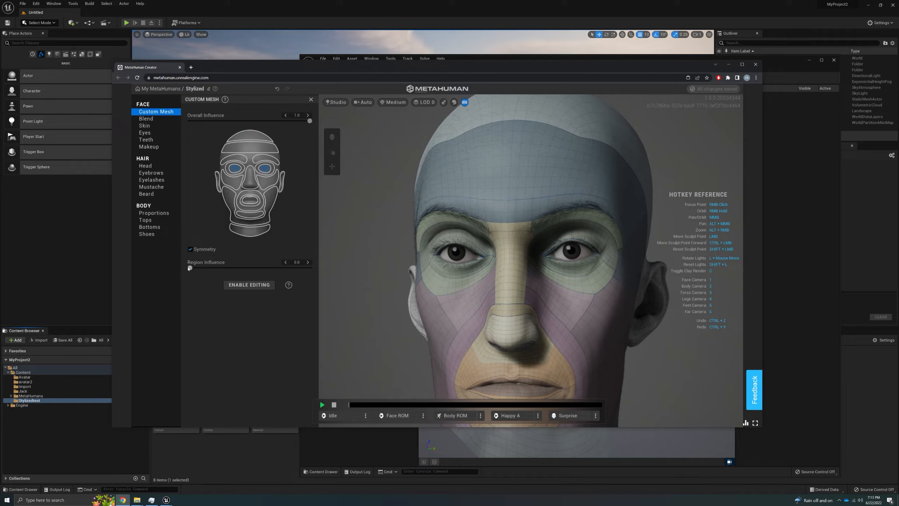
{"action": "key", "text": "ctrl+z"}
{"action": "key", "text": "ctrl+y"}
{"action": "scroll", "coordinate": [475, 246], "scroll_direction": "down", "scroll_amount": 5}
{"action": "right_click_drag", "start_coordinate": [475, 247], "coordinate": [442, 279]}
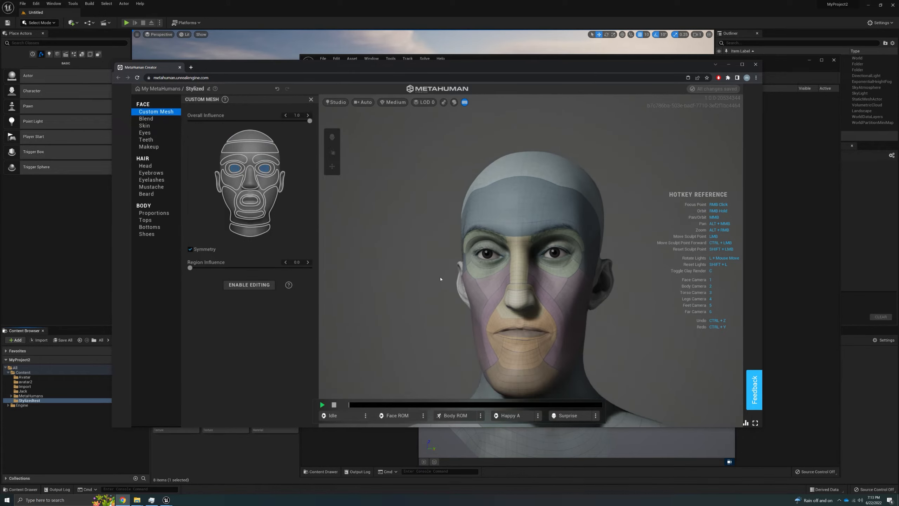
{"action": "scroll", "coordinate": [440, 286], "scroll_direction": "down", "scroll_amount": 2}
{"action": "right_click_drag", "start_coordinate": [517, 286], "coordinate": [406, 295]}
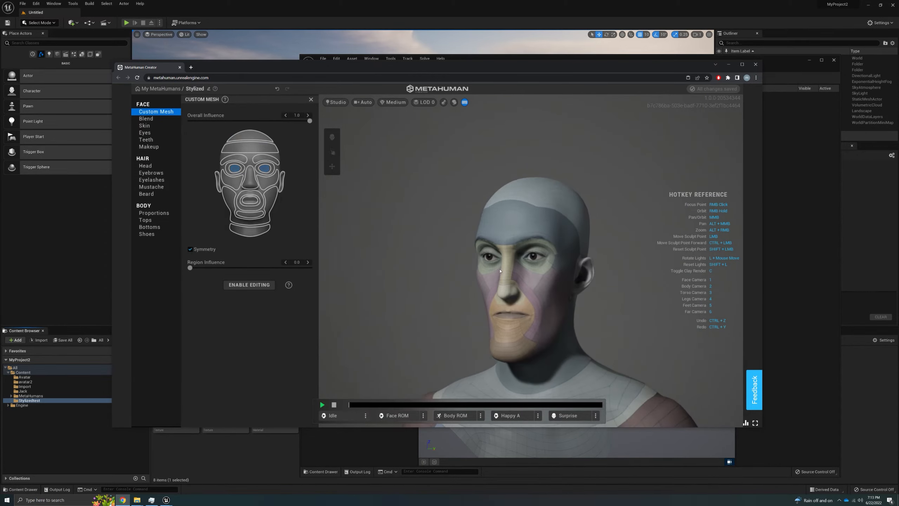
Step: Lower the Region Influence of both ring-shaped regions surrounding the inner eyes
{"action": "left_click", "coordinate": [266, 167]}
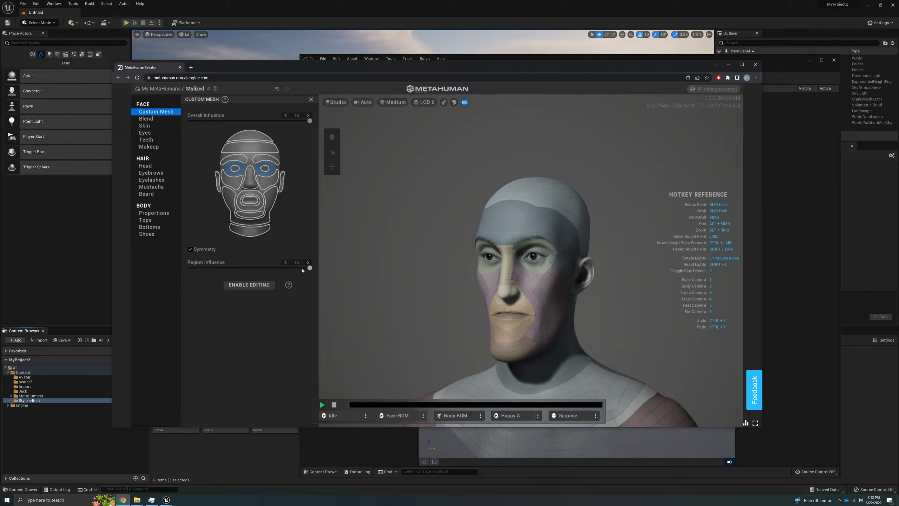
{"action": "left_click_drag", "start_coordinate": [302, 270], "coordinate": [252, 282]}
Step: Test lower Region Influence values on both brow regions while viewing the head from several angles, and restore it to 1.0
{"action": "left_click", "coordinate": [235, 160]}
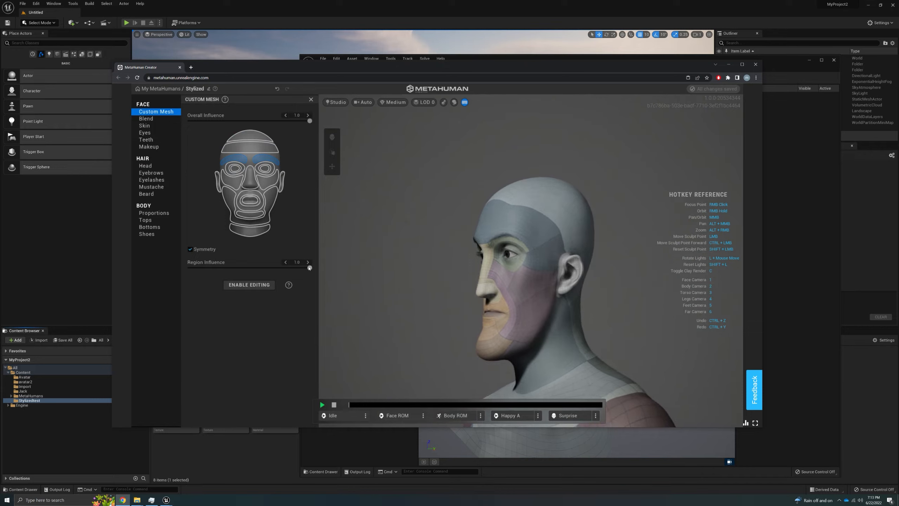
{"action": "left_click_drag", "start_coordinate": [308, 268], "coordinate": [258, 276]}
{"action": "right_click_drag", "start_coordinate": [396, 302], "coordinate": [558, 292]}
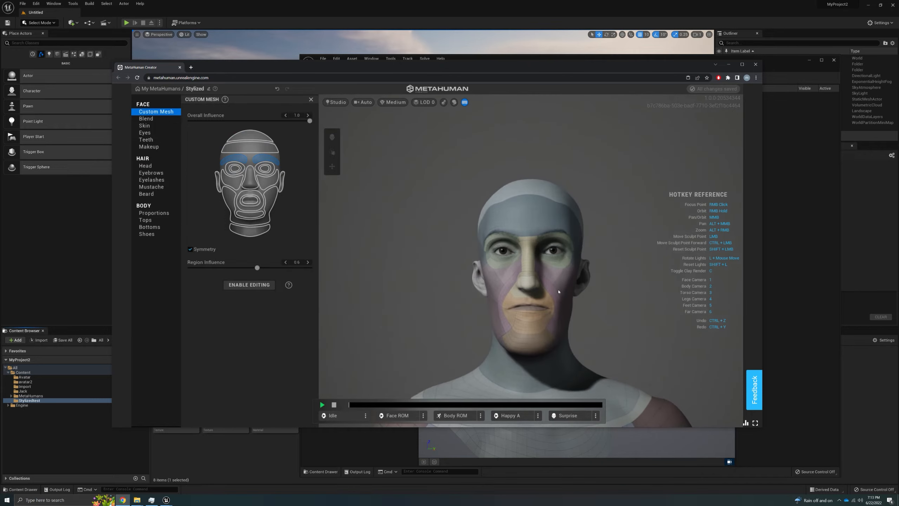
{"action": "left_click_drag", "start_coordinate": [257, 267], "coordinate": [115, 283]}
{"action": "left_click_drag", "start_coordinate": [190, 268], "coordinate": [352, 274]}
{"action": "right_click_drag", "start_coordinate": [453, 310], "coordinate": [510, 312]}
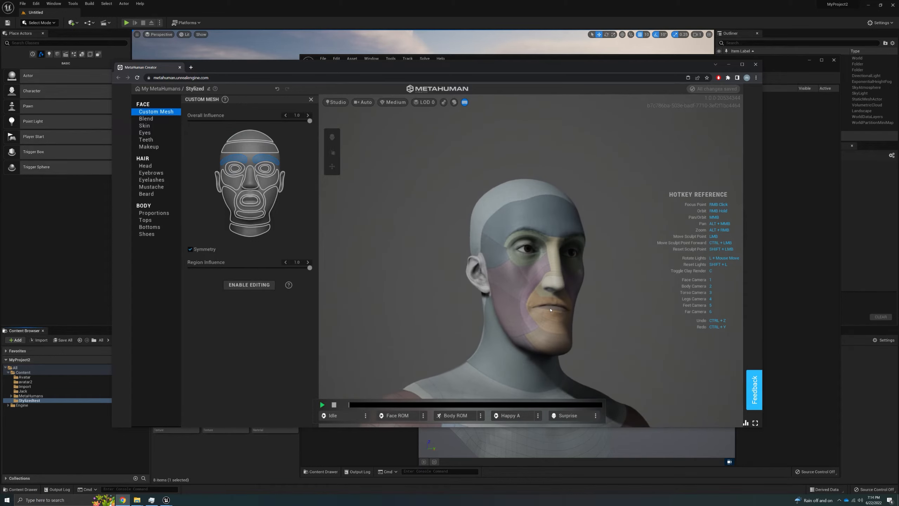
Step: Set the Region Influence of both ear regions to 0.5 and check the ears from the front
{"action": "left_click", "coordinate": [282, 182]}
{"action": "left_click_drag", "start_coordinate": [310, 267], "coordinate": [251, 274]}
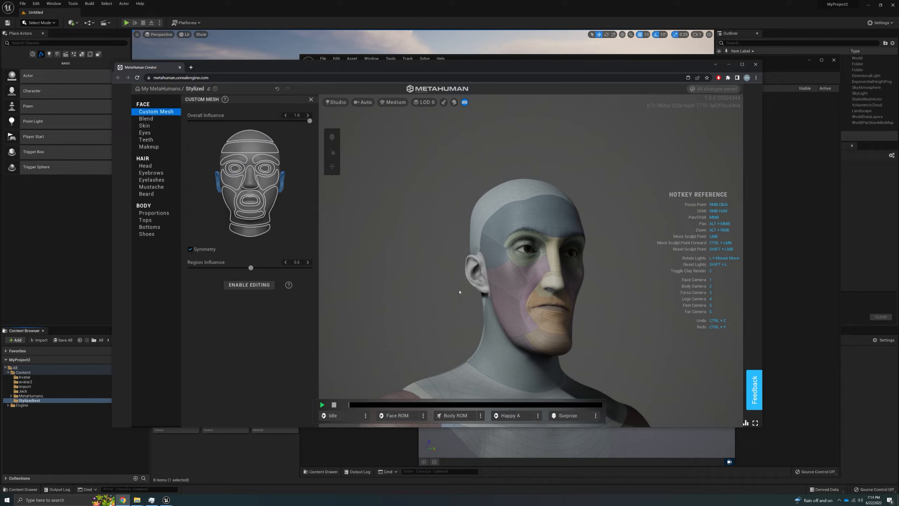
{"action": "right_click_drag", "start_coordinate": [459, 292], "coordinate": [366, 325]}
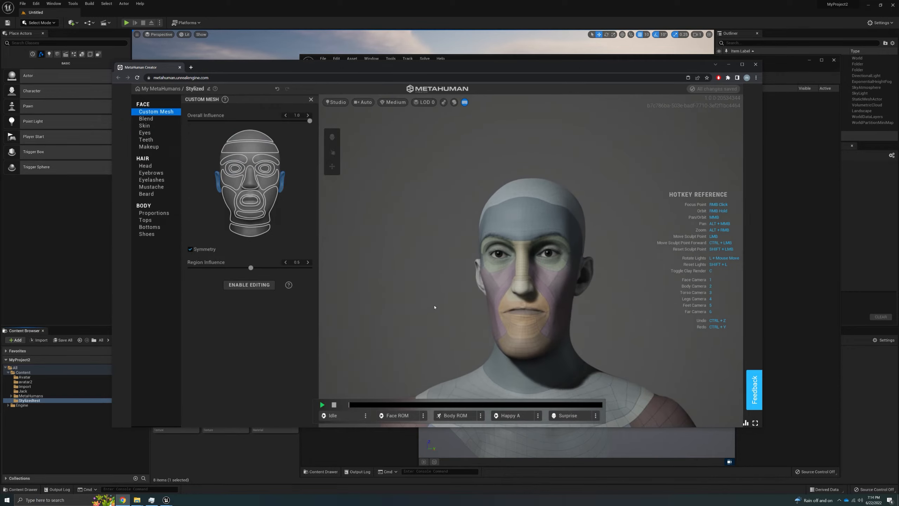
{"action": "right_click_drag", "start_coordinate": [421, 311], "coordinate": [428, 312]}
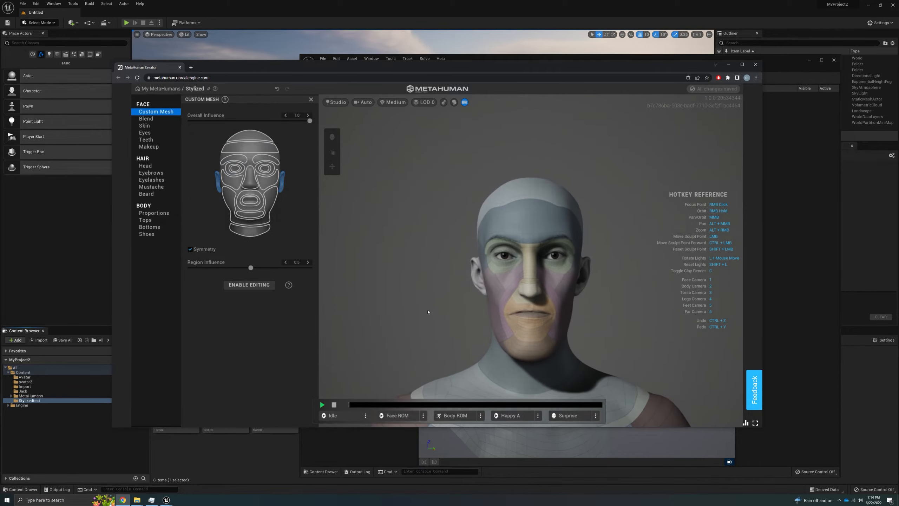
Step: Lower the inner mouth region's influence to its minimum, and test the surrounding mouth region while leaving its Region Influence at 1.0
{"action": "left_click", "coordinate": [255, 203]}
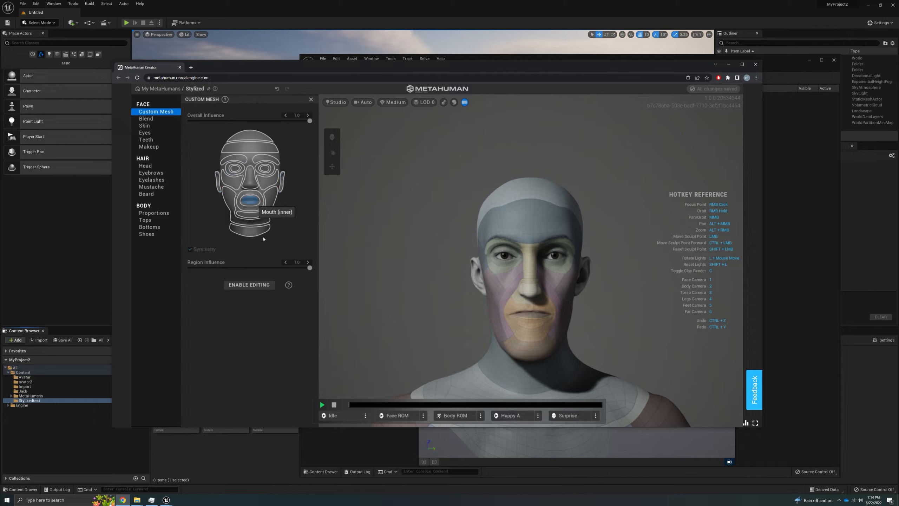
{"action": "left_click_drag", "start_coordinate": [310, 268], "coordinate": [158, 288]}
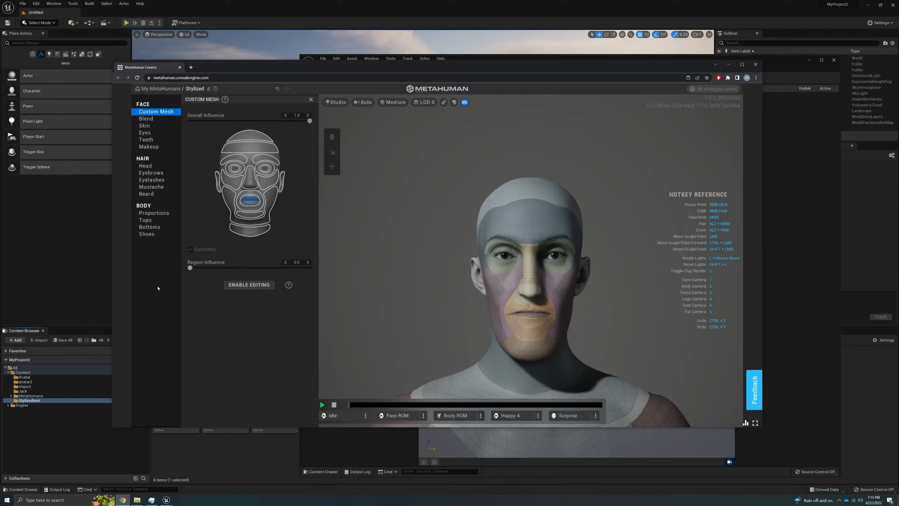
{"action": "left_click", "coordinate": [261, 209]}
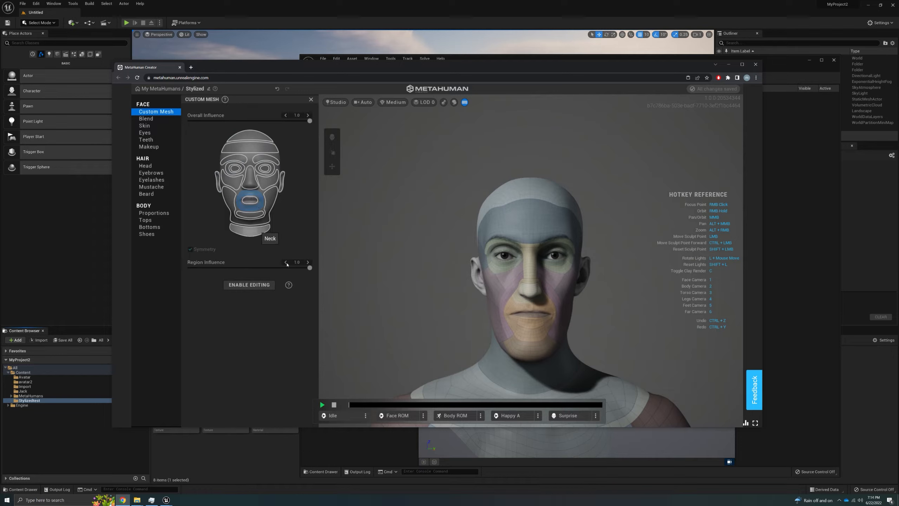
{"action": "mouse_move", "coordinate": [307, 272]}
{"action": "left_mouse_down"}
{"action": "mouse_move", "coordinate": [191, 269]}
{"action": "mouse_move", "coordinate": [164, 281]}
{"action": "mouse_move", "coordinate": [320, 278]}
{"action": "left_mouse_up"}
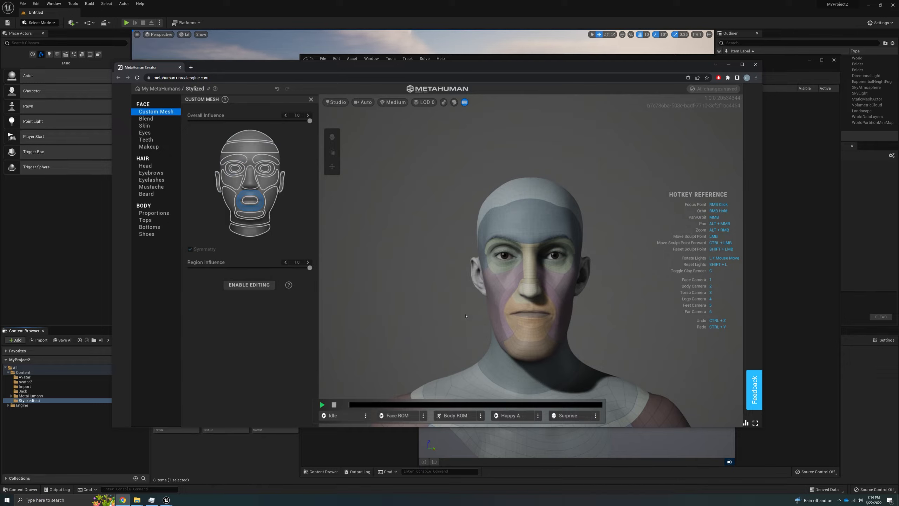
{"action": "right_click_drag", "start_coordinate": [465, 315], "coordinate": [522, 303]}
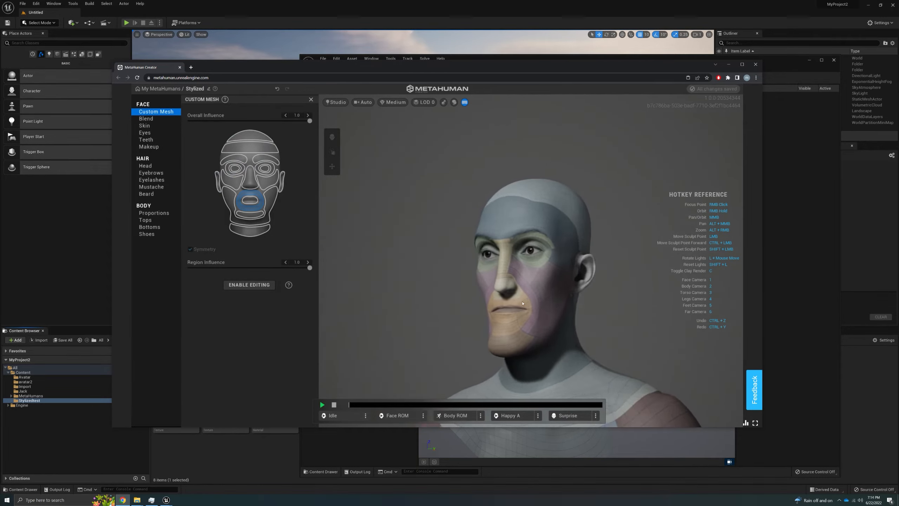
{"action": "right_click_drag", "start_coordinate": [584, 321], "coordinate": [543, 297]}
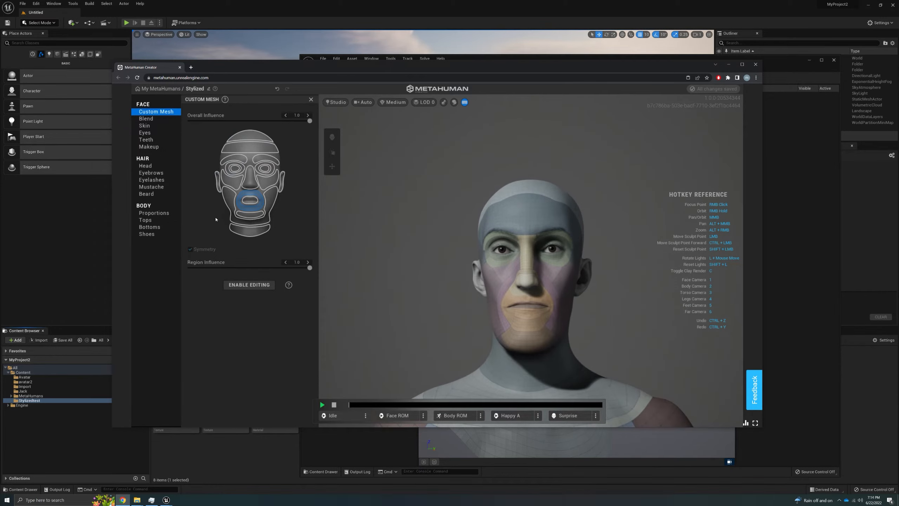
Step: Assign a skin color and adjust it to a lighter tone with U 0.54 and V 0.67
{"action": "left_click", "coordinate": [146, 126]}
{"action": "left_click", "coordinate": [303, 136]}
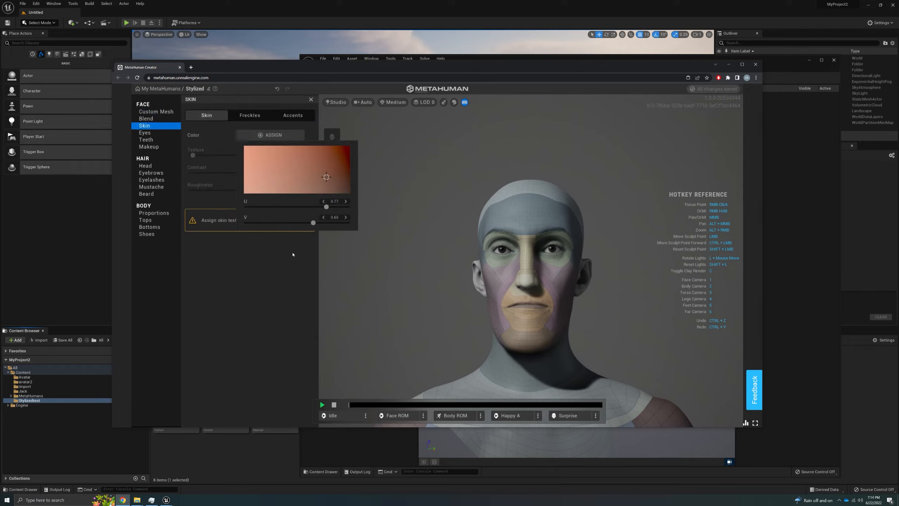
{"action": "left_click_drag", "start_coordinate": [327, 179], "coordinate": [321, 183]}
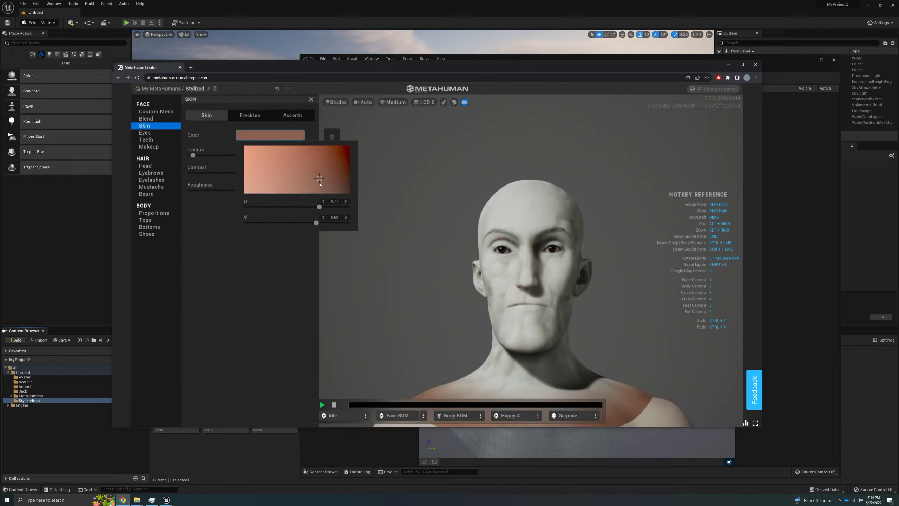
{"action": "left_click", "coordinate": [426, 341]}
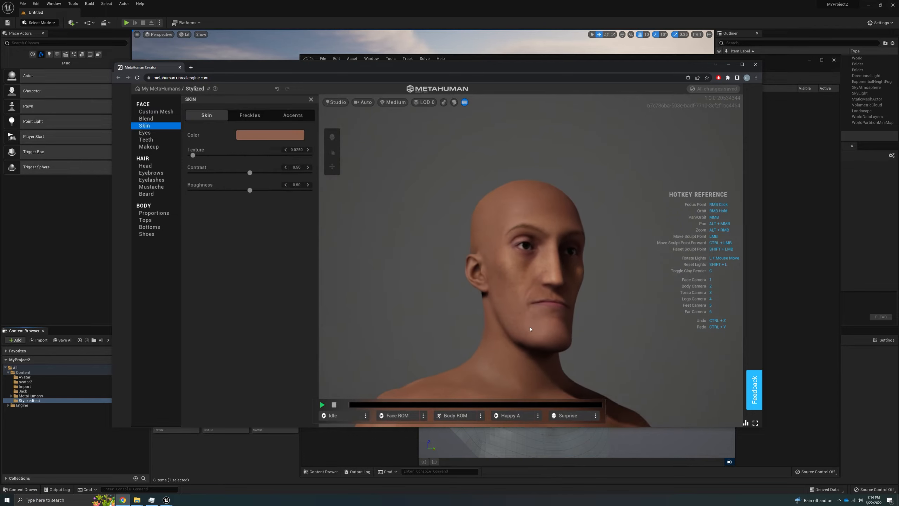
{"action": "left_click", "coordinate": [239, 137]}
{"action": "left_click_drag", "start_coordinate": [324, 181], "coordinate": [302, 180]}
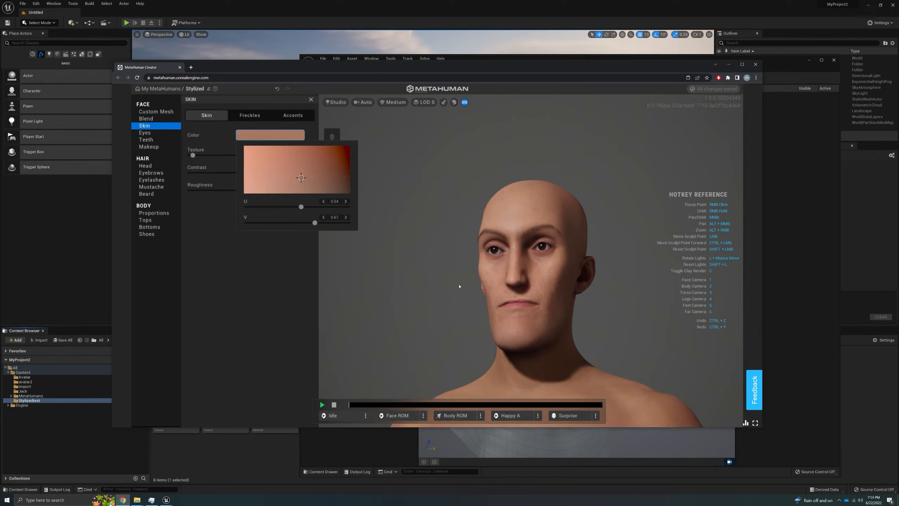
{"action": "right_click_drag", "start_coordinate": [460, 286], "coordinate": [455, 314]}
{"action": "scroll", "coordinate": [455, 314], "scroll_direction": "up", "scroll_amount": 3}
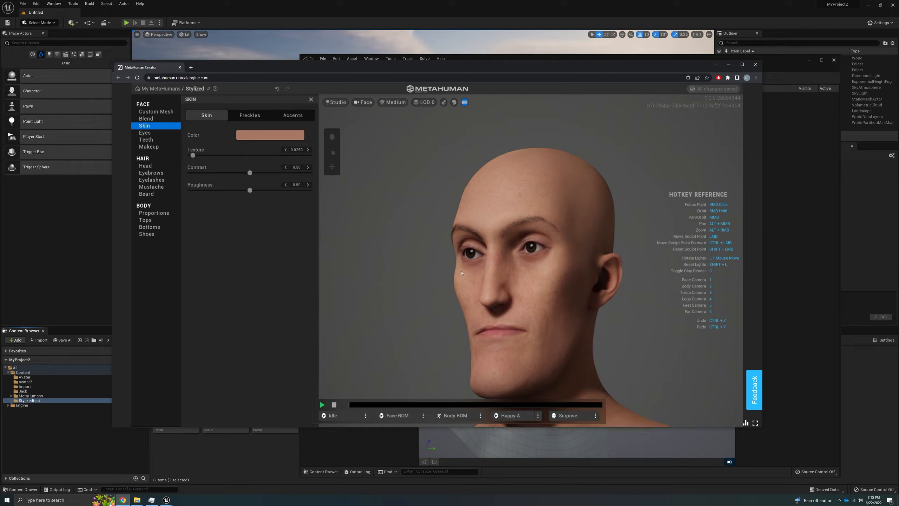
{"action": "left_click", "coordinate": [249, 115]}
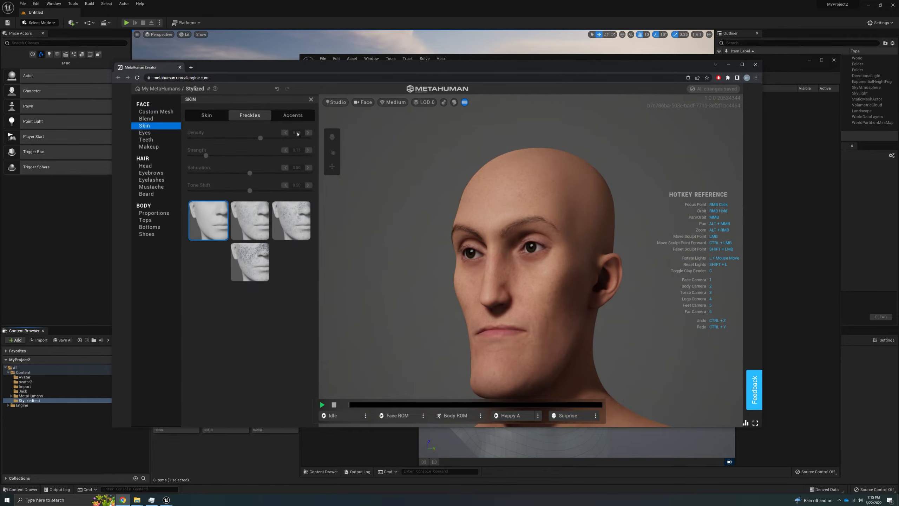
{"action": "left_click", "coordinate": [292, 115]}
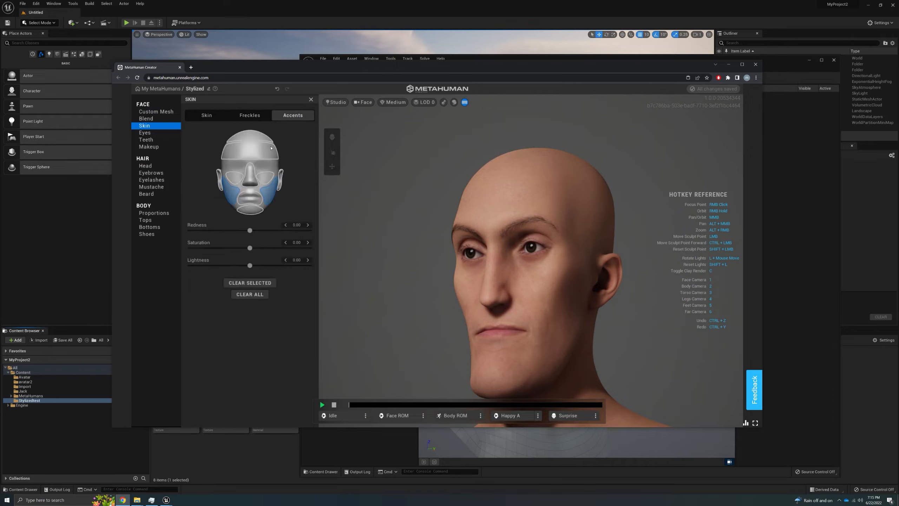
{"action": "left_click", "coordinate": [207, 117]}
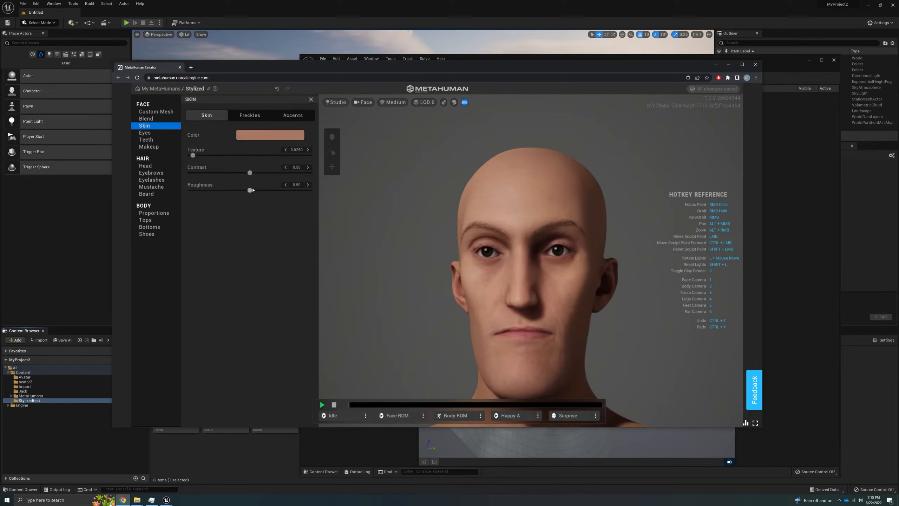
Step: Set the skin's Contrast to 0.55 and raise its Roughness to near the maximum, comparing it against lower values
{"action": "left_click_drag", "start_coordinate": [250, 173], "coordinate": [177, 200]}
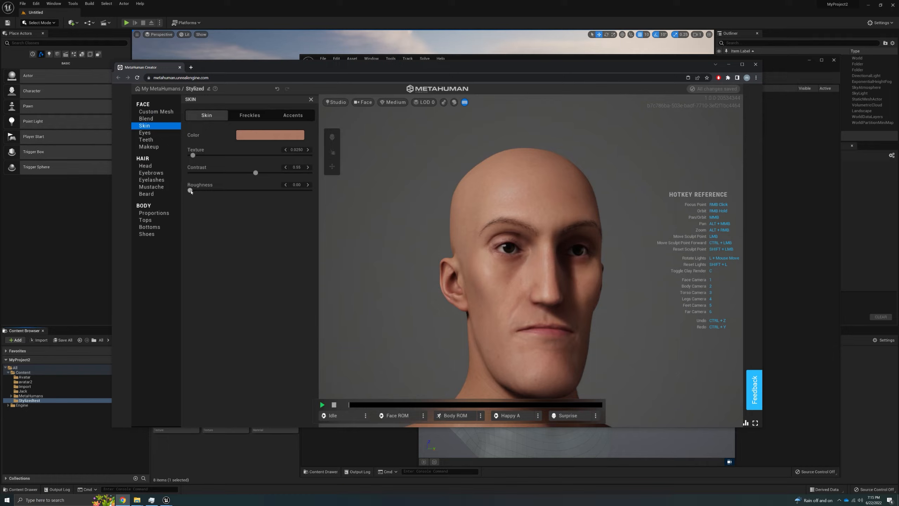
{"action": "left_click_drag", "start_coordinate": [190, 191], "coordinate": [210, 191]}
{"action": "left_click_drag", "start_coordinate": [274, 195], "coordinate": [302, 194]}
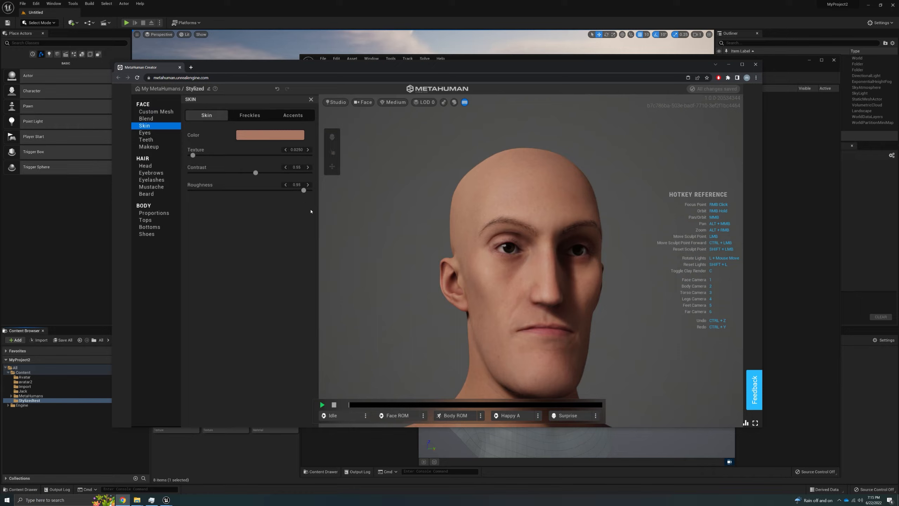
{"action": "right_click_drag", "start_coordinate": [442, 226], "coordinate": [403, 242]}
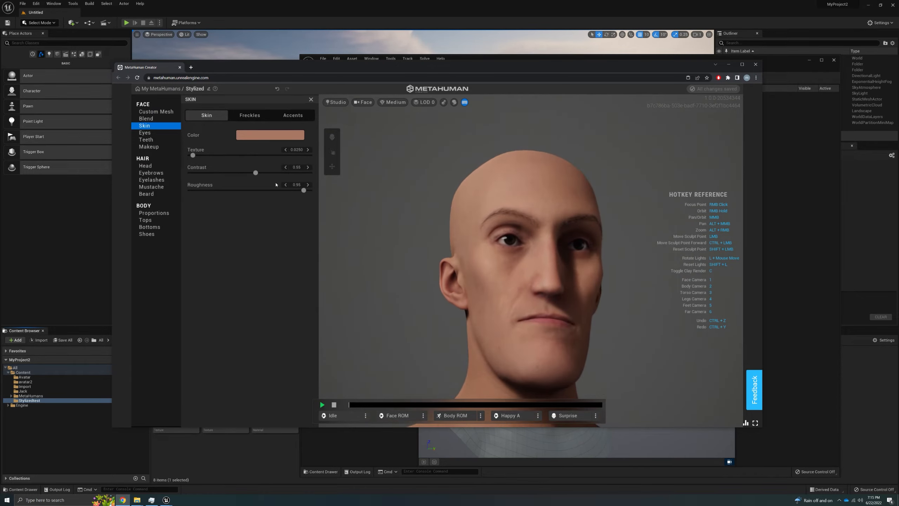
{"action": "left_click_drag", "start_coordinate": [303, 191], "coordinate": [308, 215]}
{"action": "right_click_drag", "start_coordinate": [382, 253], "coordinate": [373, 254]}
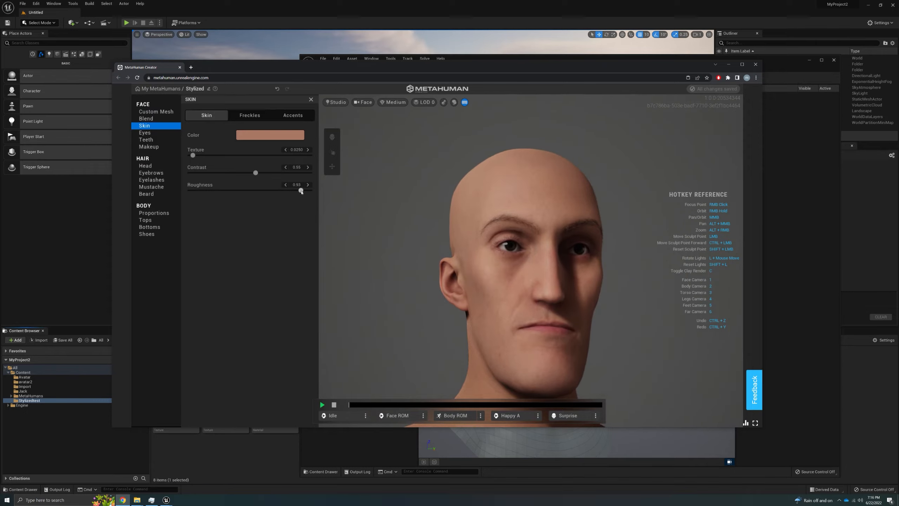
{"action": "left_click_drag", "start_coordinate": [301, 191], "coordinate": [239, 197]}
{"action": "left_click_drag", "start_coordinate": [299, 190], "coordinate": [306, 190]}
Step: Choose the middle pale blue-grey eye preset in the second row, and look at the Teeth settings
{"action": "left_click", "coordinate": [149, 132]}
{"action": "left_click", "coordinate": [249, 192]}
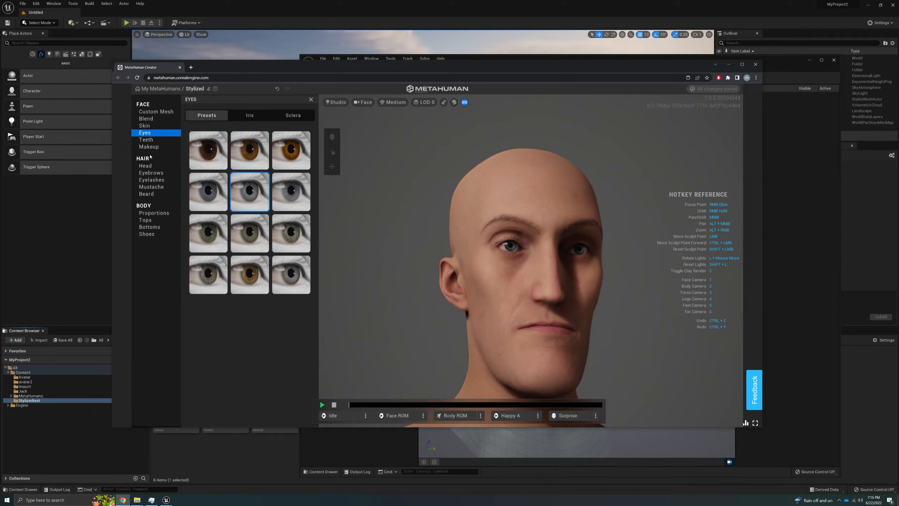
{"action": "left_click", "coordinate": [146, 140]}
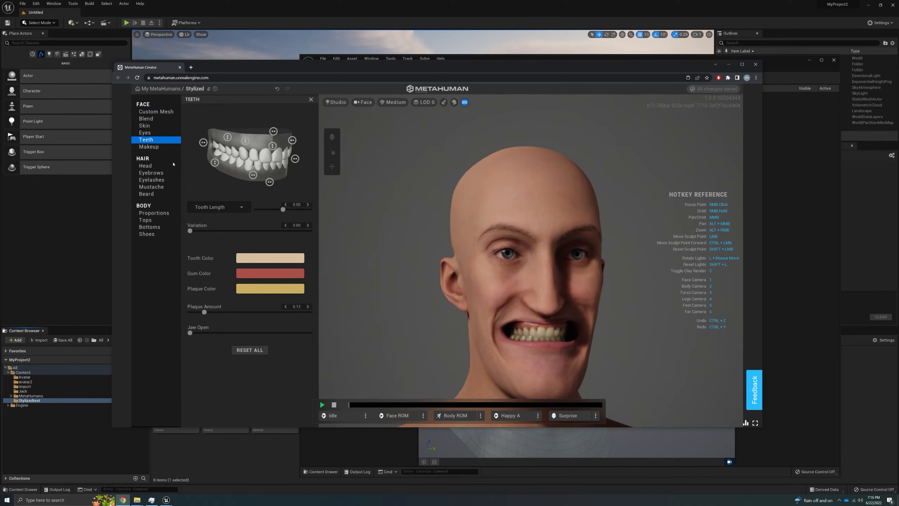
Step: Apply makeup foundation and select the fourth swatch in the middle row after comparing other shades on the face
{"action": "left_click", "coordinate": [148, 146]}
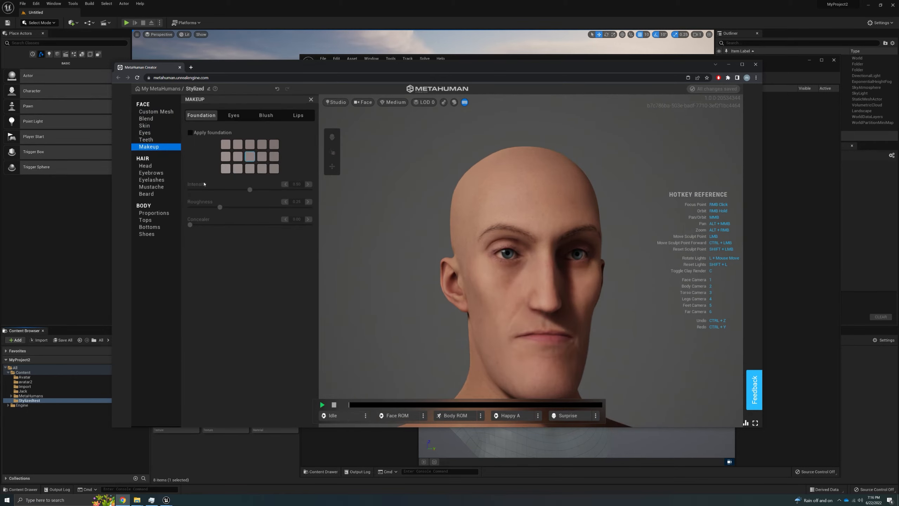
{"action": "right_click_drag", "start_coordinate": [464, 306], "coordinate": [466, 303]}
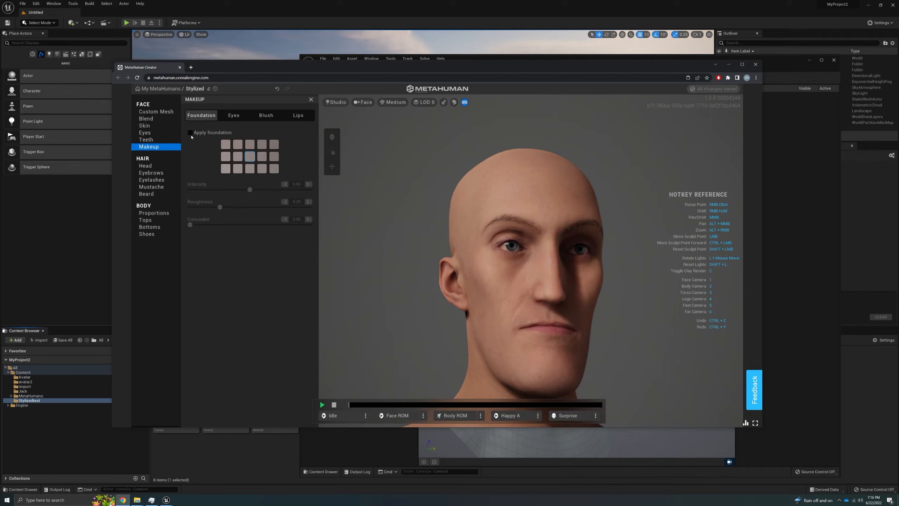
{"action": "left_click", "coordinate": [190, 133]}
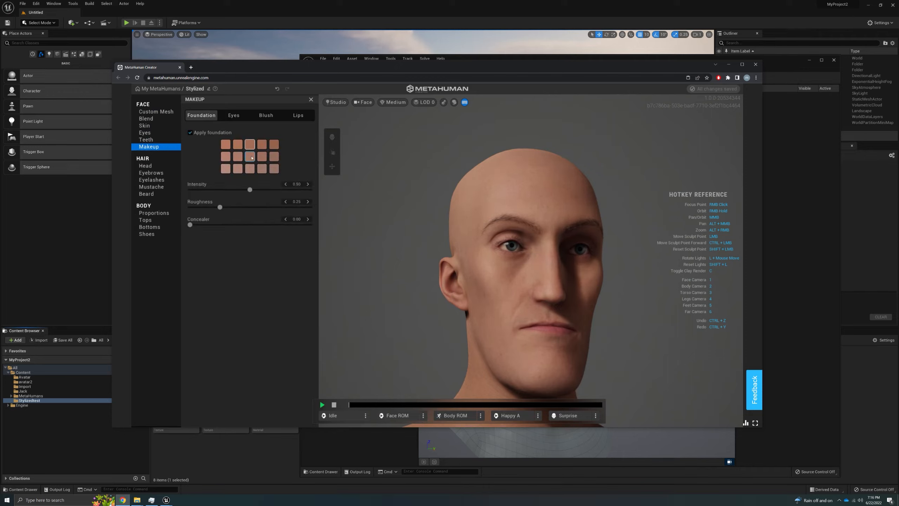
{"action": "left_click", "coordinate": [252, 157]}
{"action": "scroll", "coordinate": [511, 314], "scroll_direction": "up", "scroll_amount": 2}
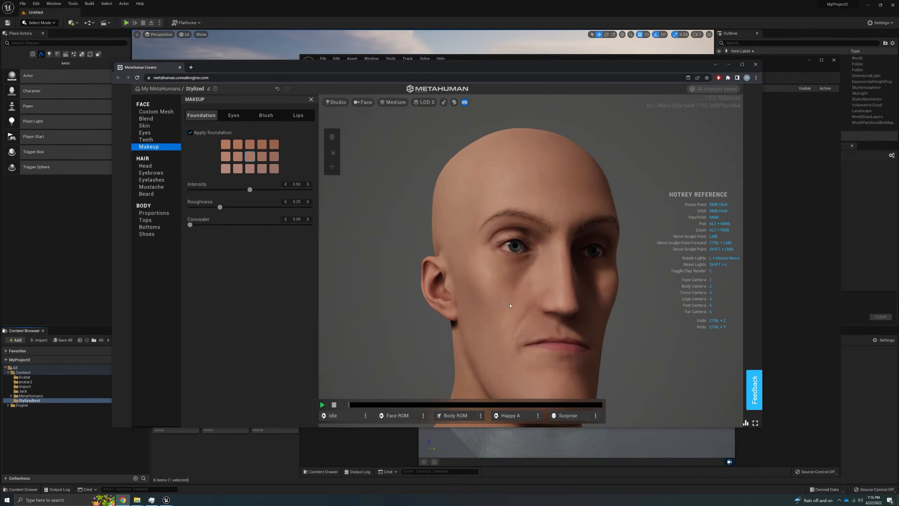
{"action": "scroll", "coordinate": [488, 297], "scroll_direction": "down", "scroll_amount": 2}
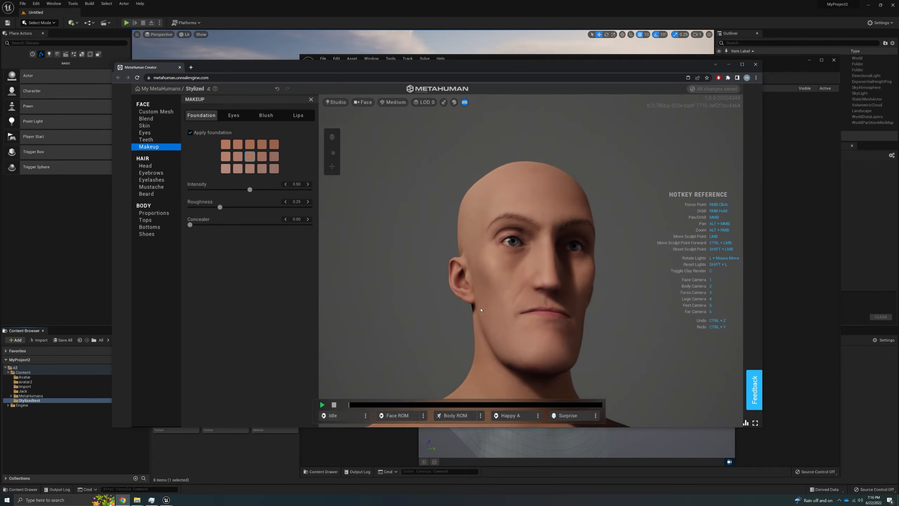
{"action": "left_click", "coordinate": [262, 144]}
{"action": "left_click", "coordinate": [266, 160]}
Step: Set the foundation's Intensity to 0.47 and Roughness to 0.75 after testing higher values, and turn the foundation off
{"action": "left_click_drag", "start_coordinate": [250, 190], "coordinate": [297, 207]}
{"action": "right_click_drag", "start_coordinate": [363, 256], "coordinate": [303, 301]}
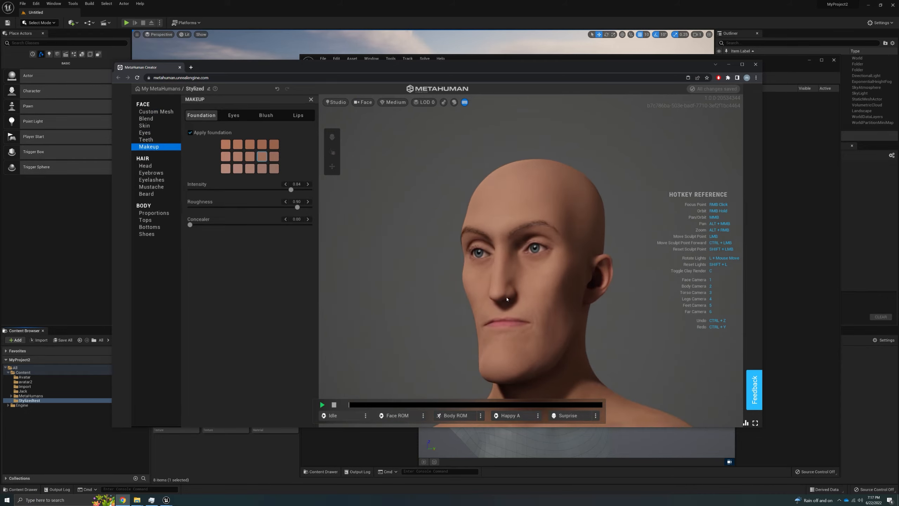
{"action": "right_click_drag", "start_coordinate": [506, 299], "coordinate": [597, 279]}
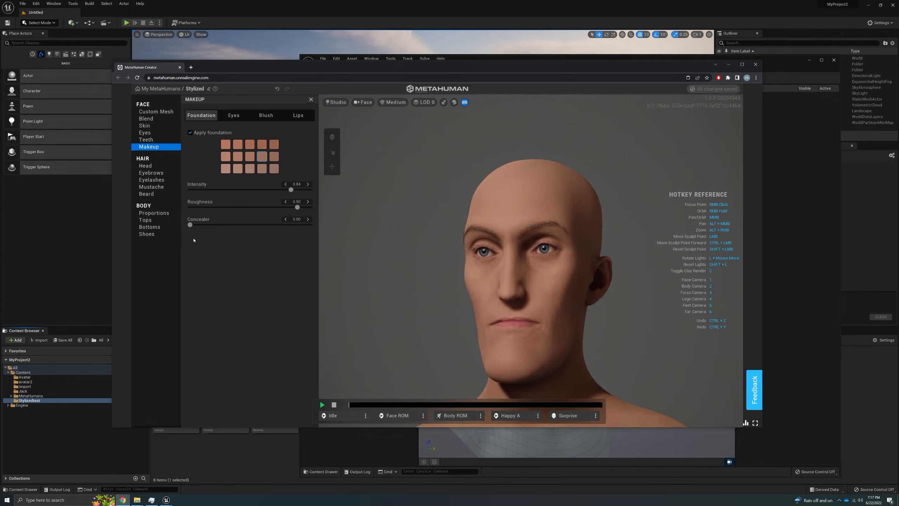
{"action": "left_click_drag", "start_coordinate": [193, 226], "coordinate": [170, 236]}
{"action": "left_click_drag", "start_coordinate": [290, 190], "coordinate": [247, 196]}
{"action": "left_click_drag", "start_coordinate": [298, 209], "coordinate": [280, 208]}
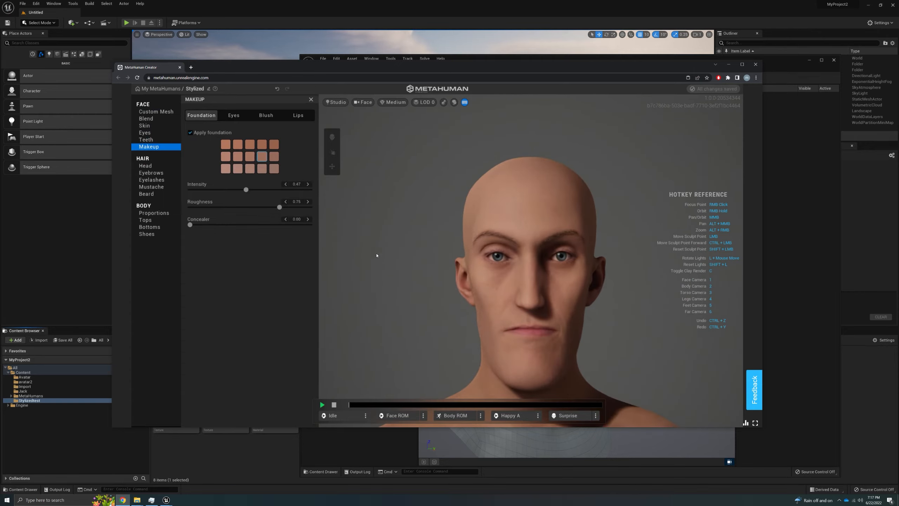
{"action": "left_click", "coordinate": [190, 132]}
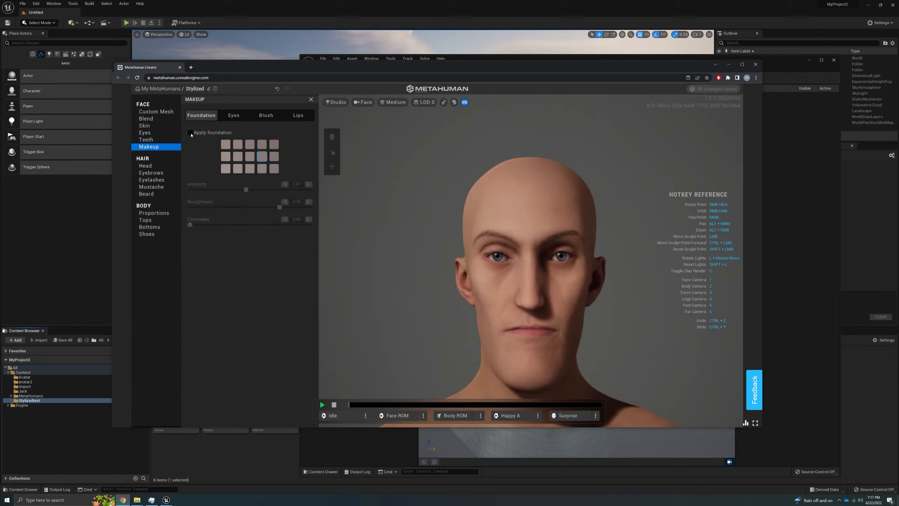
Step: Turn the makeup foundation back on and check the face from a slightly different angle
{"action": "left_click", "coordinate": [191, 133]}
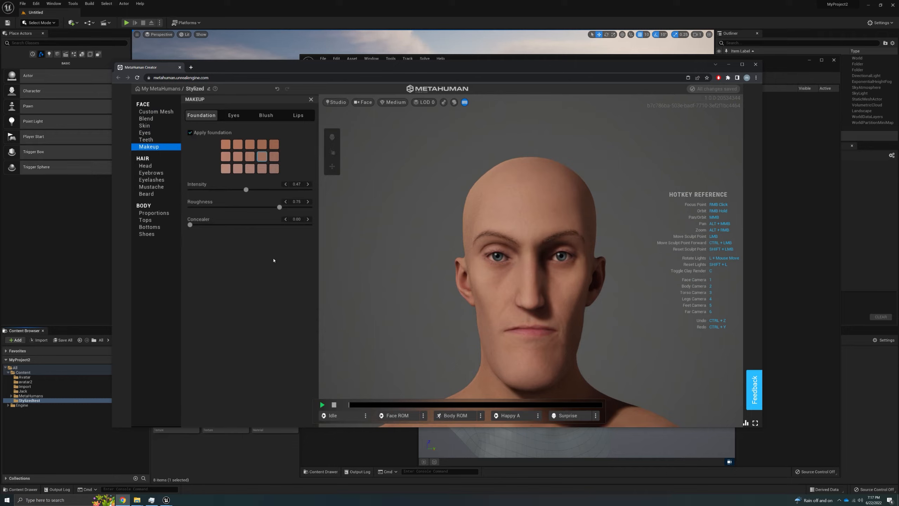
{"action": "right_click_drag", "start_coordinate": [431, 280], "coordinate": [464, 280]}
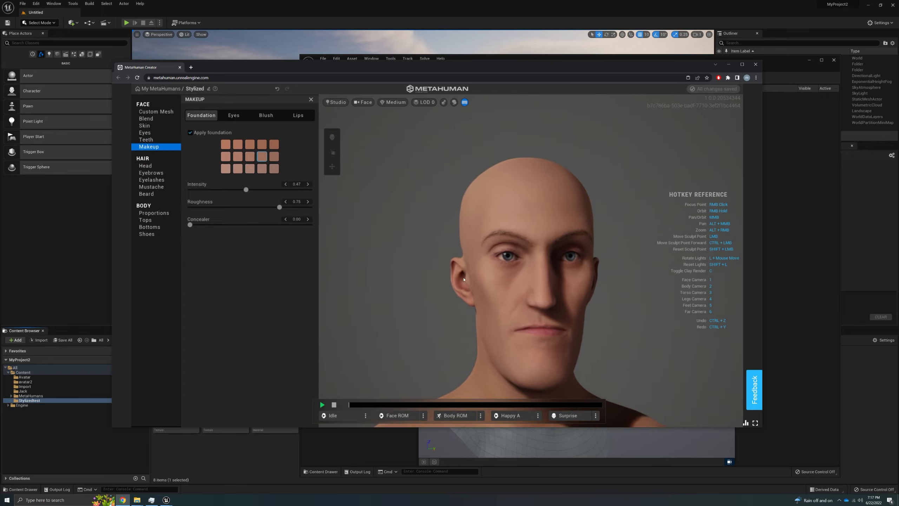
Step: Try a short curly style, a tall swept-up style and the short style beside Short Layered Bob as the head hair
{"action": "left_click", "coordinate": [158, 169]}
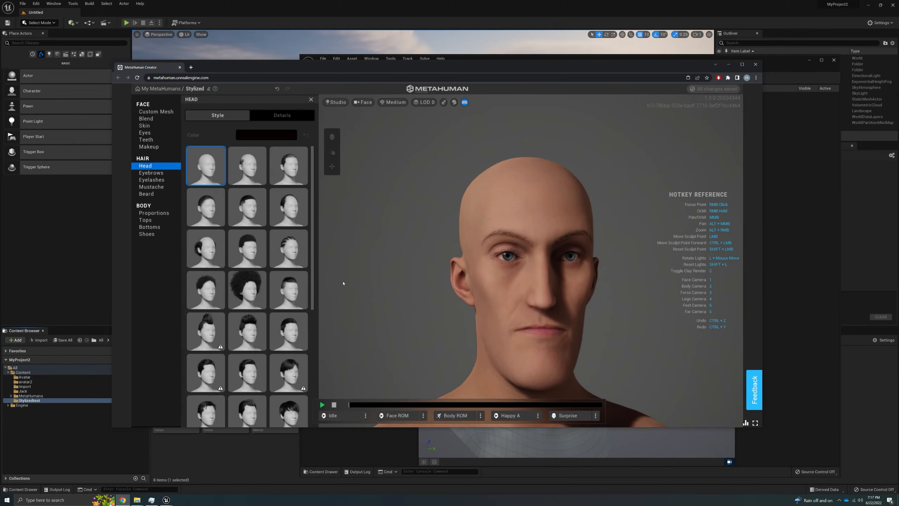
{"action": "left_click", "coordinate": [257, 252]}
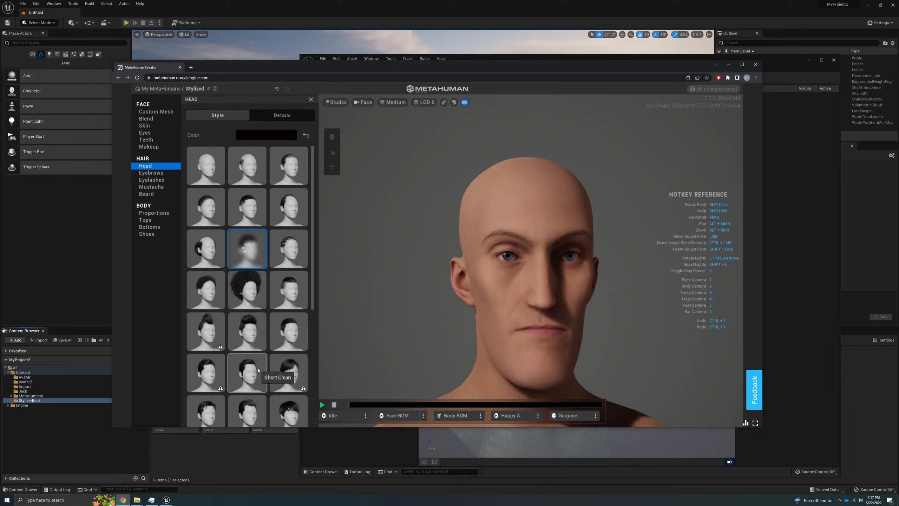
{"action": "left_click", "coordinate": [262, 344]}
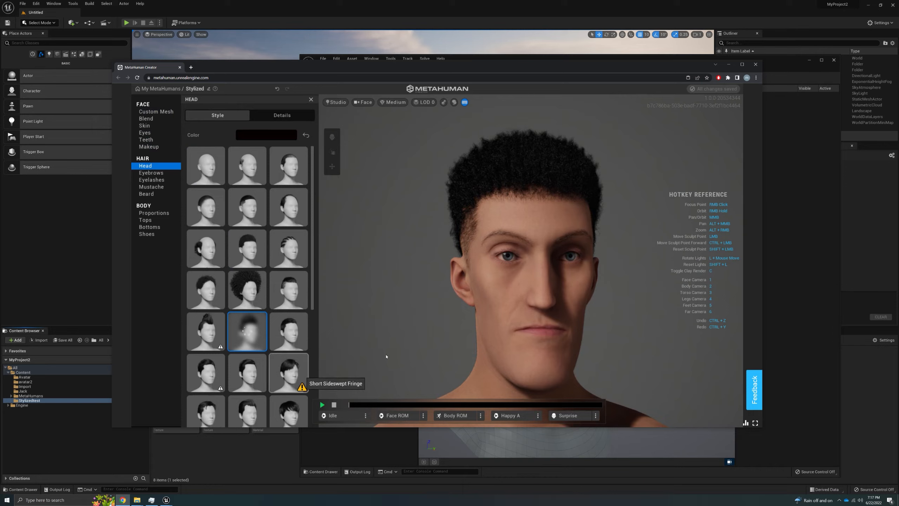
{"action": "right_click_drag", "start_coordinate": [389, 355], "coordinate": [360, 347]}
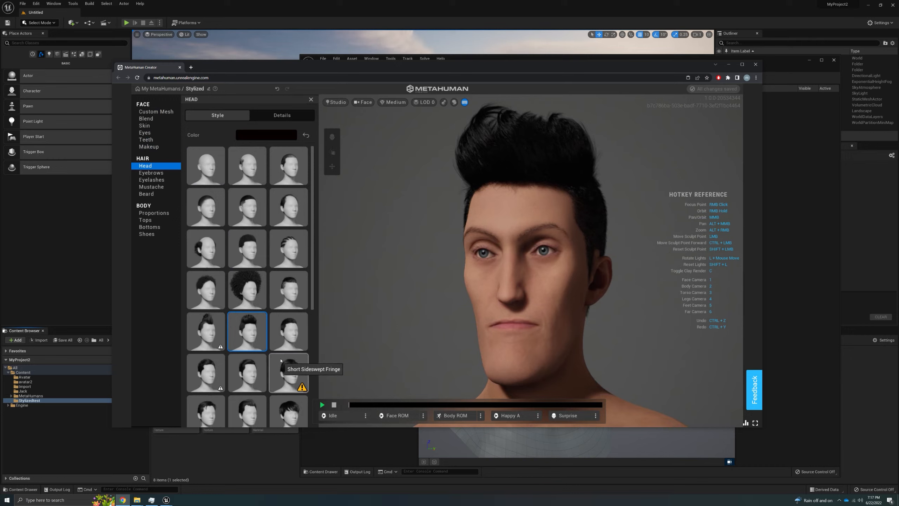
{"action": "scroll", "coordinate": [277, 327], "scroll_direction": "down", "scroll_amount": 3}
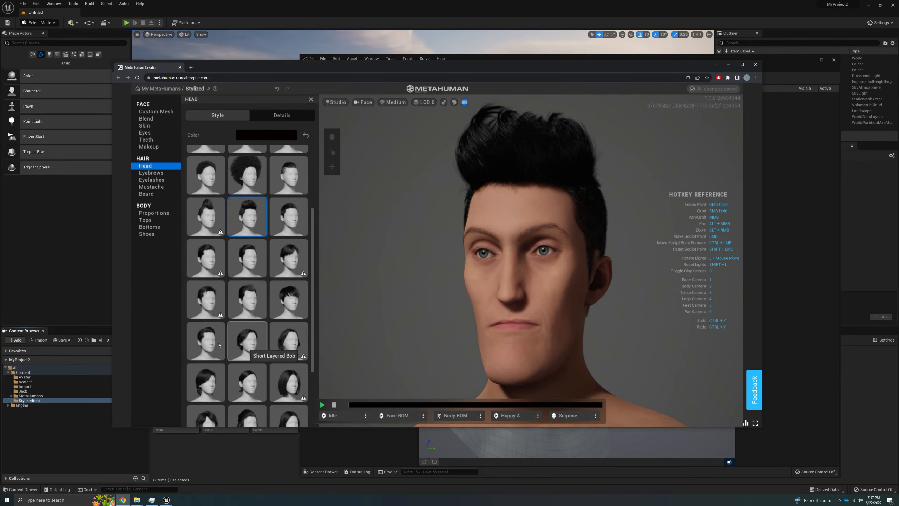
{"action": "left_click", "coordinate": [210, 342]}
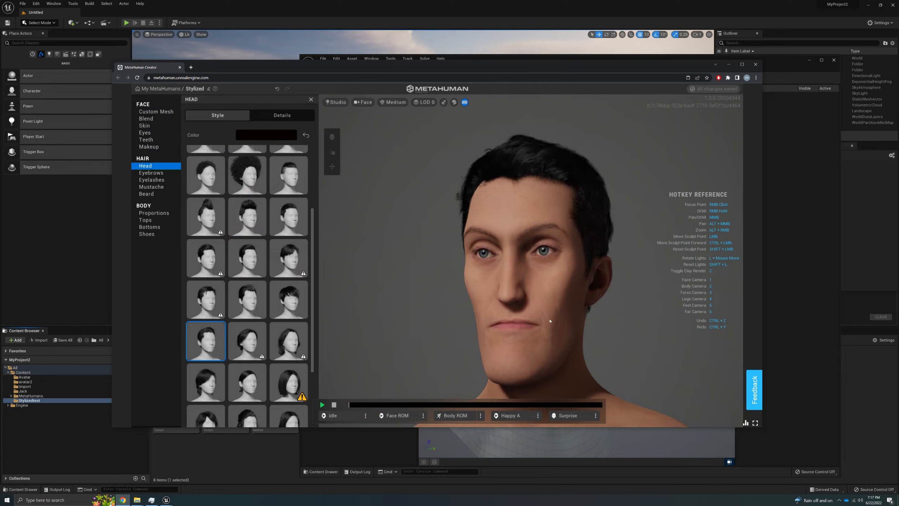
{"action": "right_click_drag", "start_coordinate": [522, 303], "coordinate": [568, 294]}
Step: Compare Short Clean, Short Sideswept Fringe and neighbouring hairstyles, and choose the short style just before Short Clean
{"action": "left_click", "coordinate": [255, 253]}
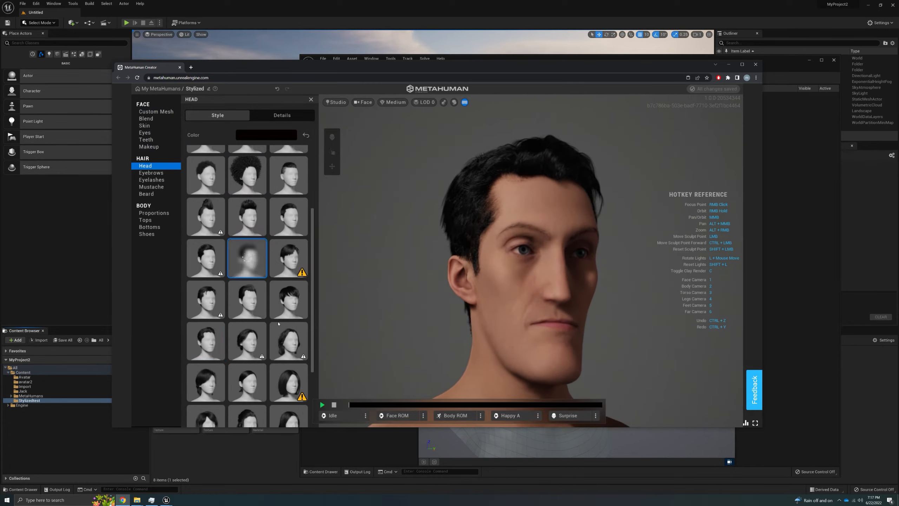
{"action": "left_click", "coordinate": [253, 304]}
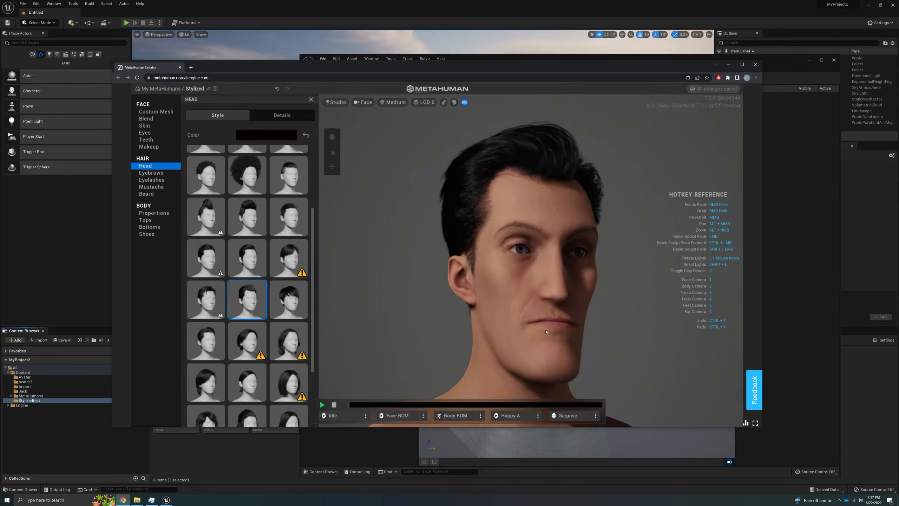
{"action": "right_click_drag", "start_coordinate": [621, 333], "coordinate": [540, 331]}
{"action": "left_click", "coordinate": [214, 310]}
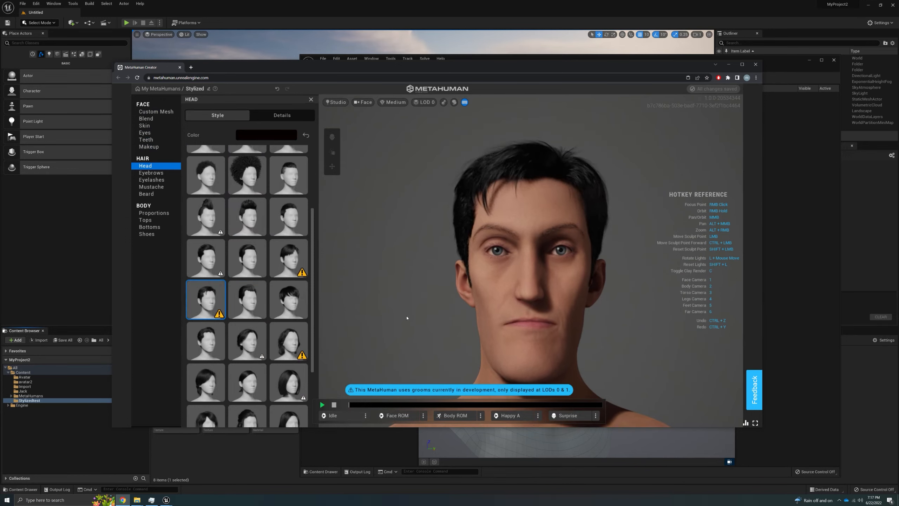
{"action": "right_click_drag", "start_coordinate": [411, 315], "coordinate": [456, 317]}
{"action": "left_click", "coordinate": [288, 257]}
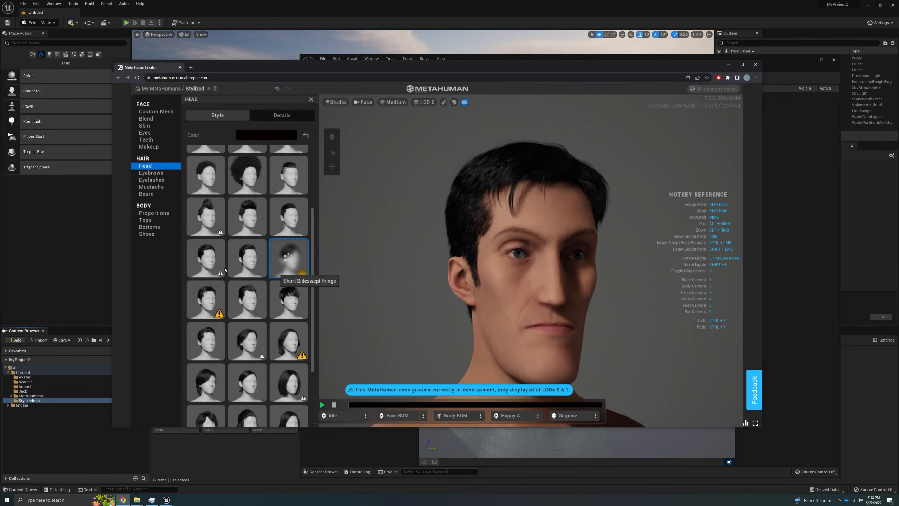
{"action": "left_click", "coordinate": [212, 263]}
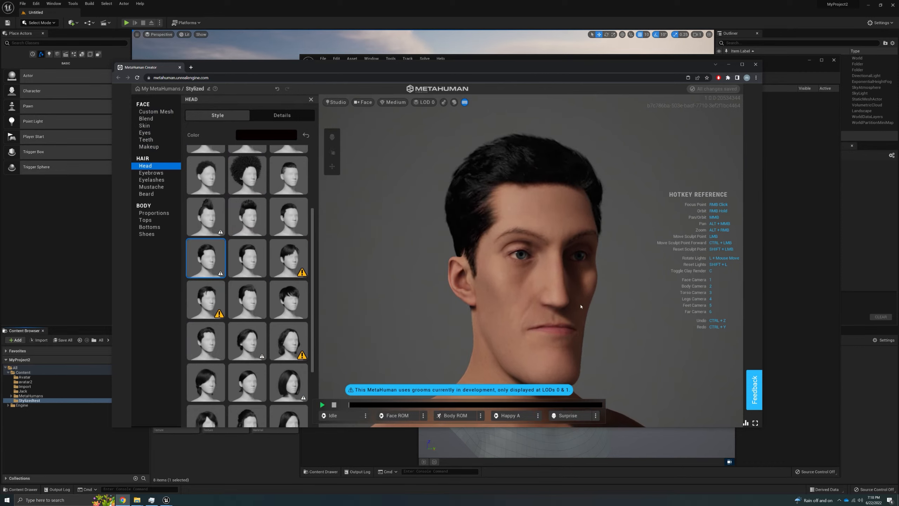
{"action": "right_click_drag", "start_coordinate": [524, 306], "coordinate": [437, 317]}
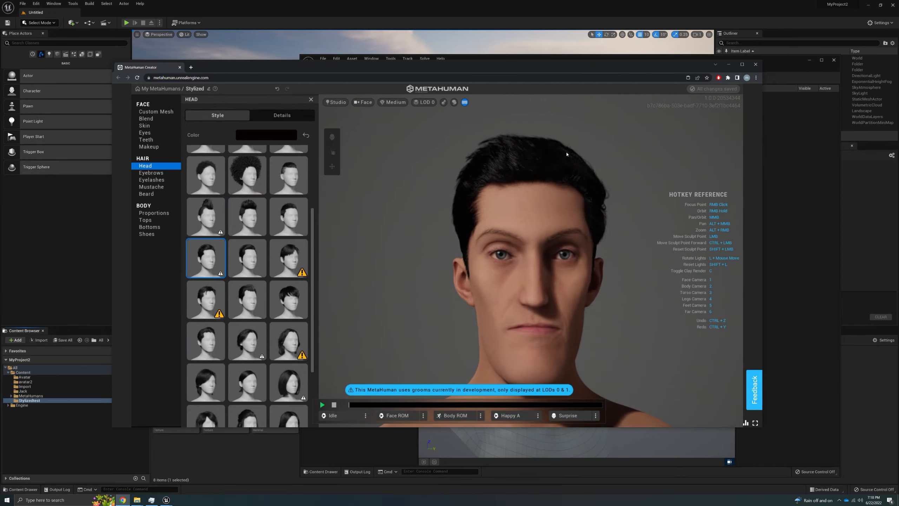
Step: Set the head hair color to the fourth brown swatch in the first row of the Neutral presets after comparing other browns
{"action": "left_click", "coordinate": [266, 135]}
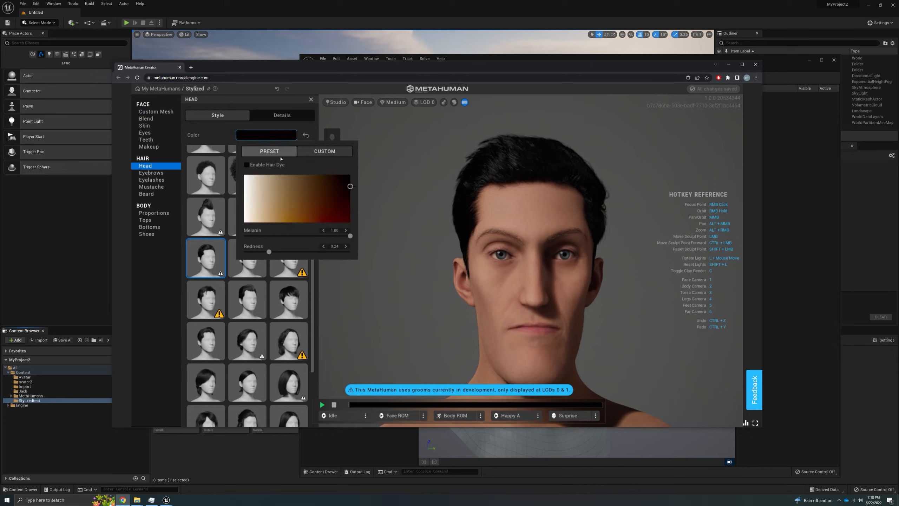
{"action": "left_click", "coordinate": [296, 180]}
{"action": "left_click", "coordinate": [282, 182]}
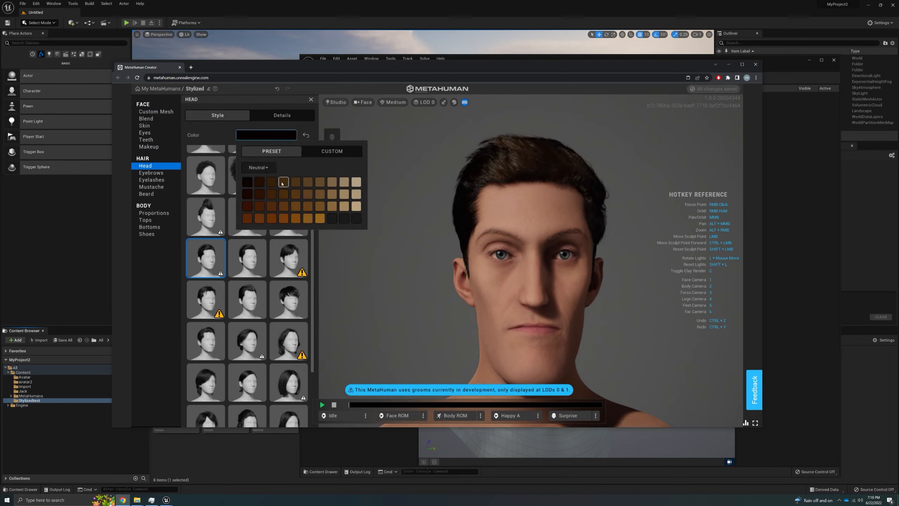
{"action": "left_click", "coordinate": [295, 195]}
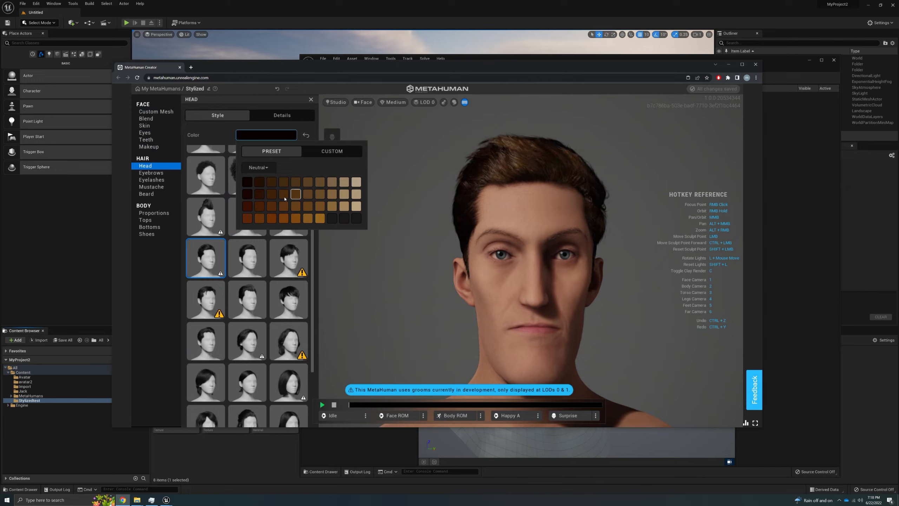
{"action": "left_click", "coordinate": [284, 205]}
{"action": "left_click", "coordinate": [271, 193]}
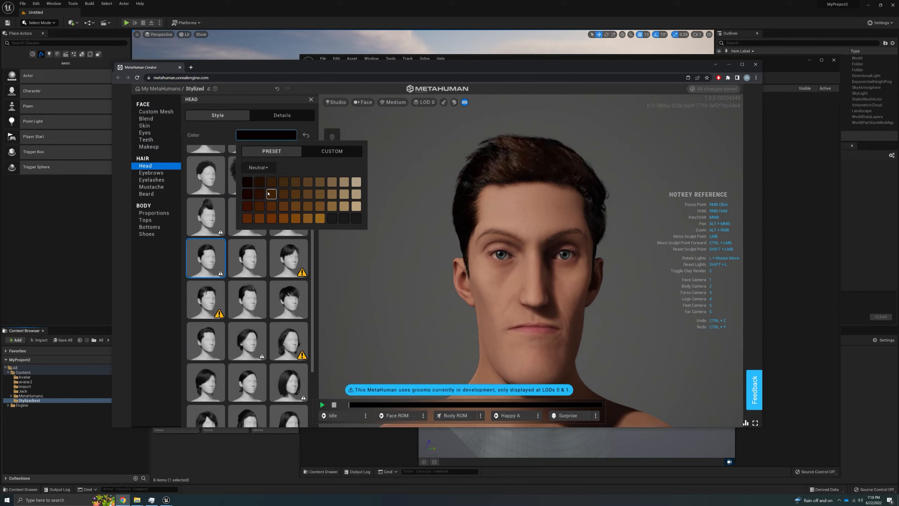
{"action": "left_click", "coordinate": [260, 181]}
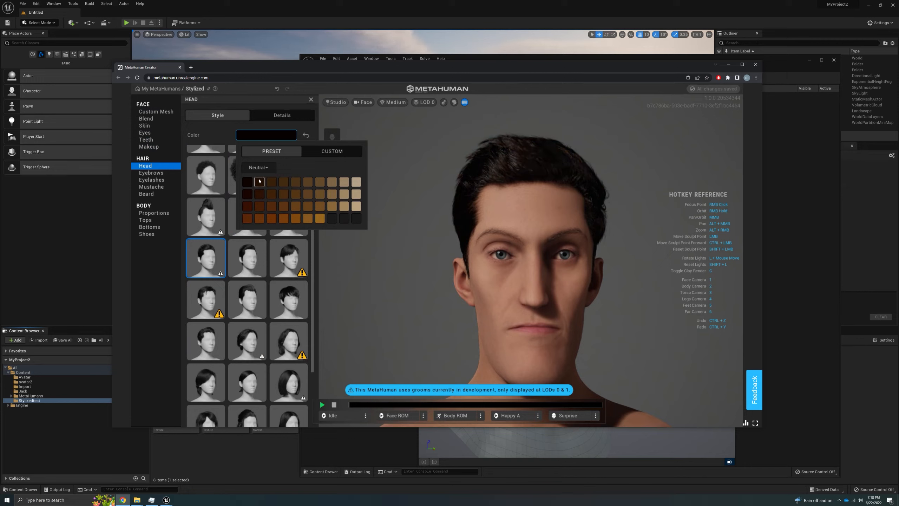
{"action": "left_click", "coordinate": [271, 186]}
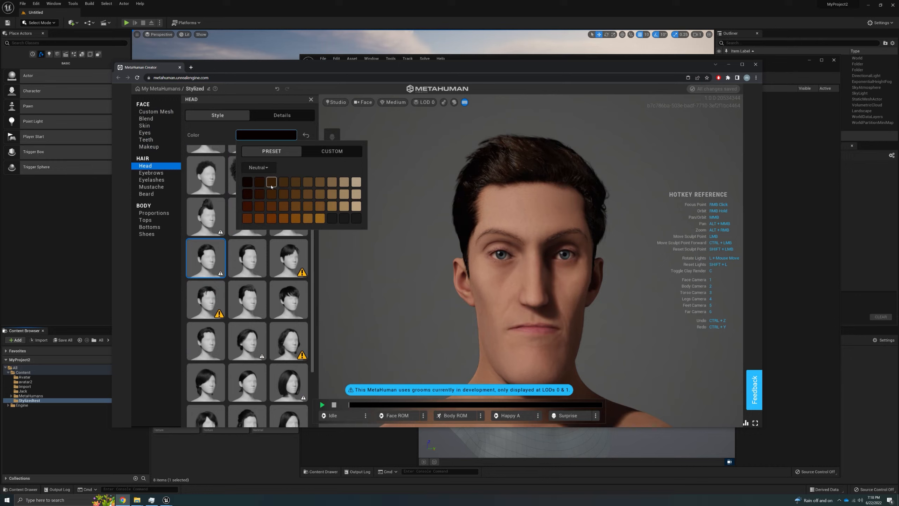
{"action": "left_click", "coordinate": [298, 185]}
{"action": "left_click", "coordinate": [284, 183]}
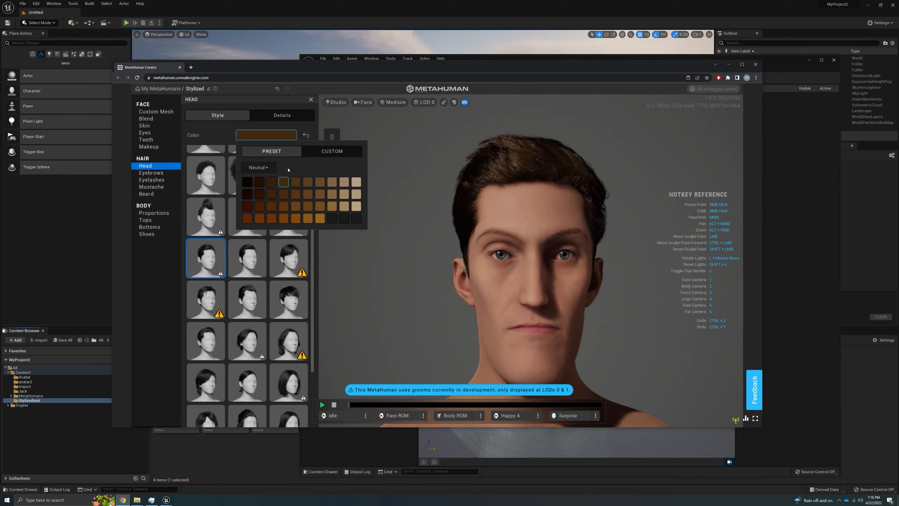
Step: Test the Ombre effect on the head hair from both sides and turn it off again
{"action": "left_click", "coordinate": [289, 118]}
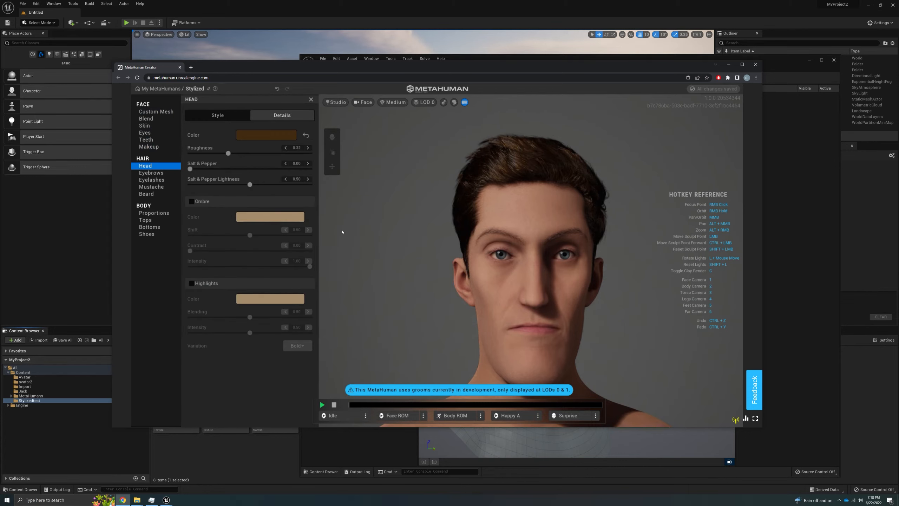
{"action": "right_click_drag", "start_coordinate": [476, 257], "coordinate": [216, 237]}
{"action": "left_click", "coordinate": [191, 201]}
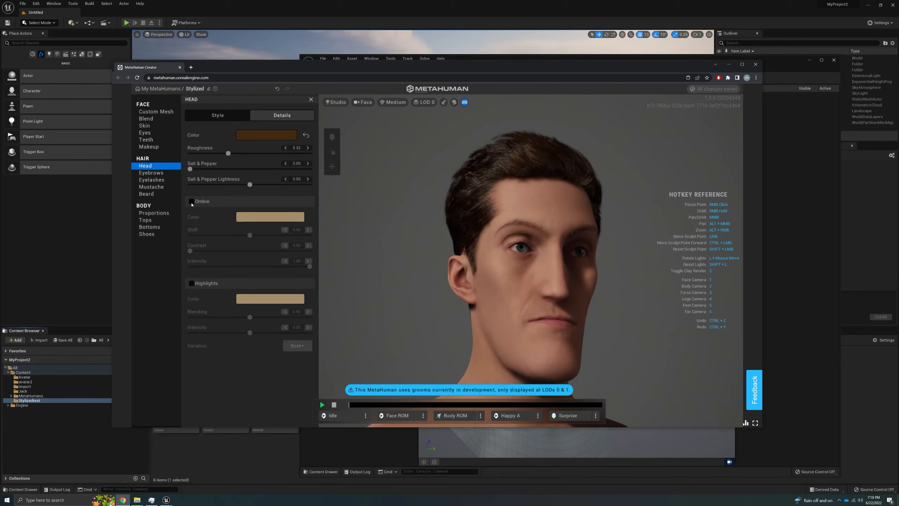
{"action": "right_click_drag", "start_coordinate": [402, 226], "coordinate": [437, 252]}
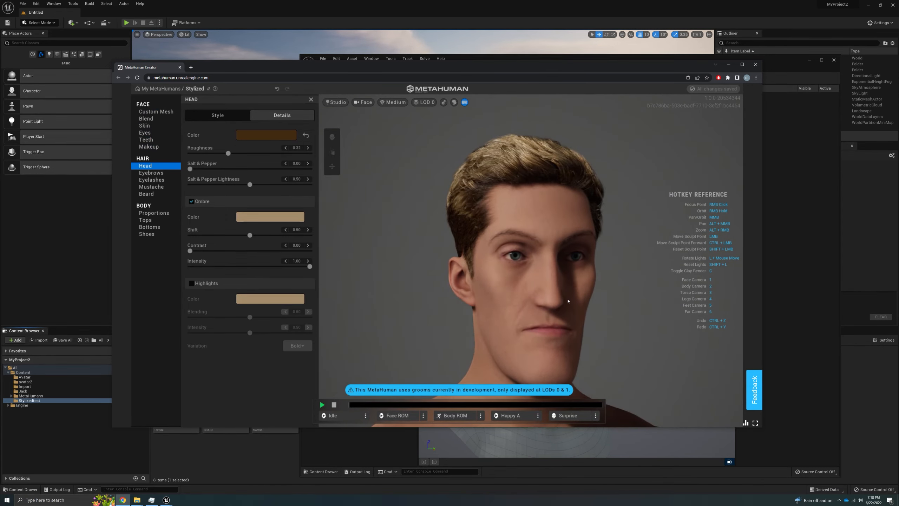
{"action": "right_click_drag", "start_coordinate": [567, 301], "coordinate": [397, 288]}
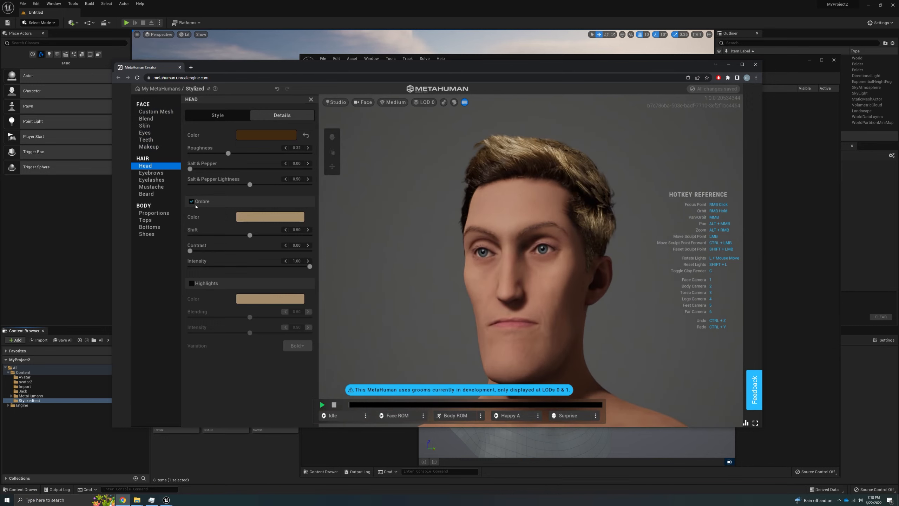
{"action": "left_click", "coordinate": [194, 202]}
{"action": "right_click_drag", "start_coordinate": [431, 259], "coordinate": [451, 259]}
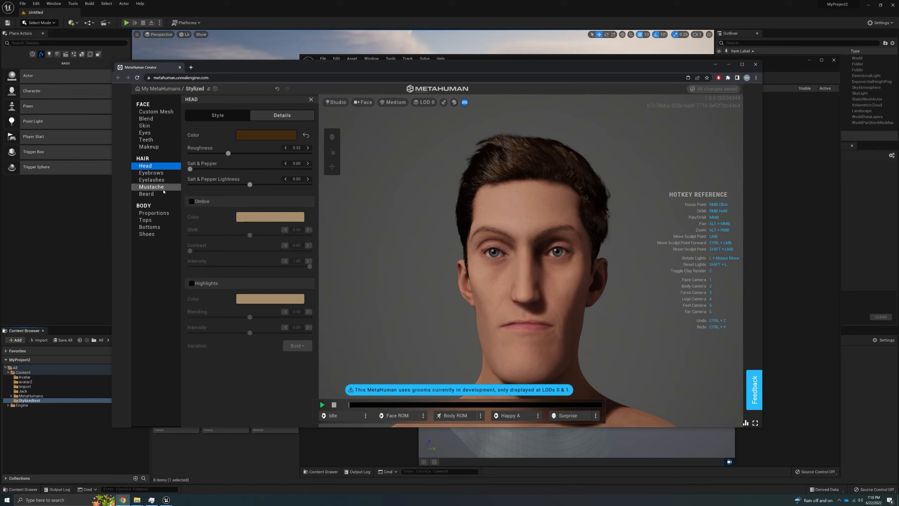
Step: Try the middle mustache style in the third row, and switch to the Chin Strap Mustache
{"action": "left_click", "coordinate": [164, 190]}
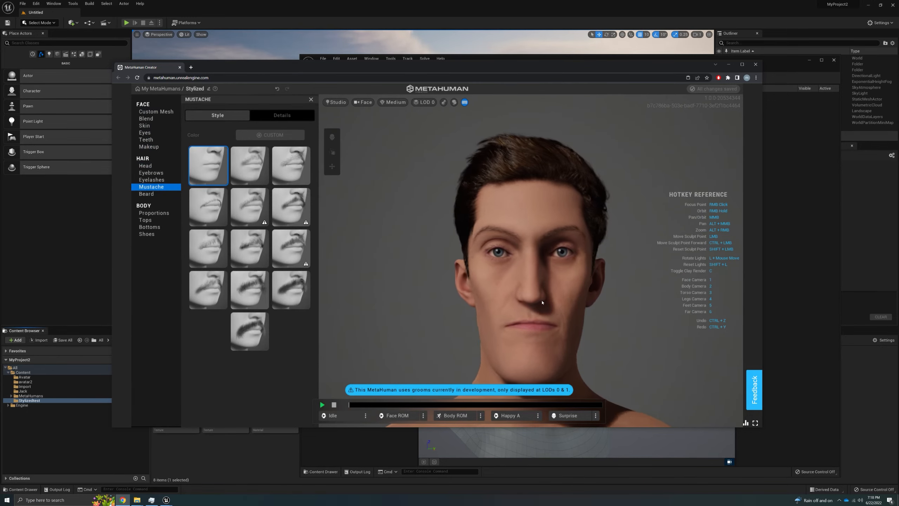
{"action": "right_click_drag", "start_coordinate": [542, 302], "coordinate": [620, 298]}
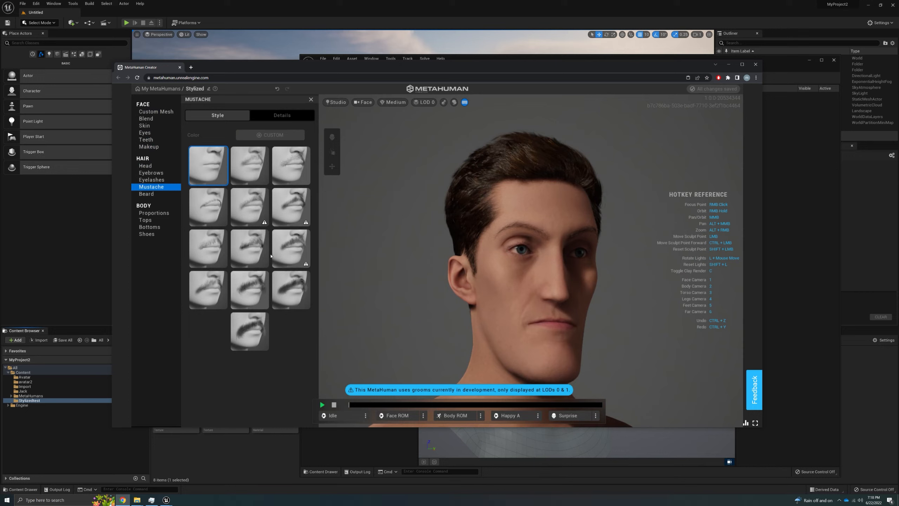
{"action": "left_click", "coordinate": [250, 247]}
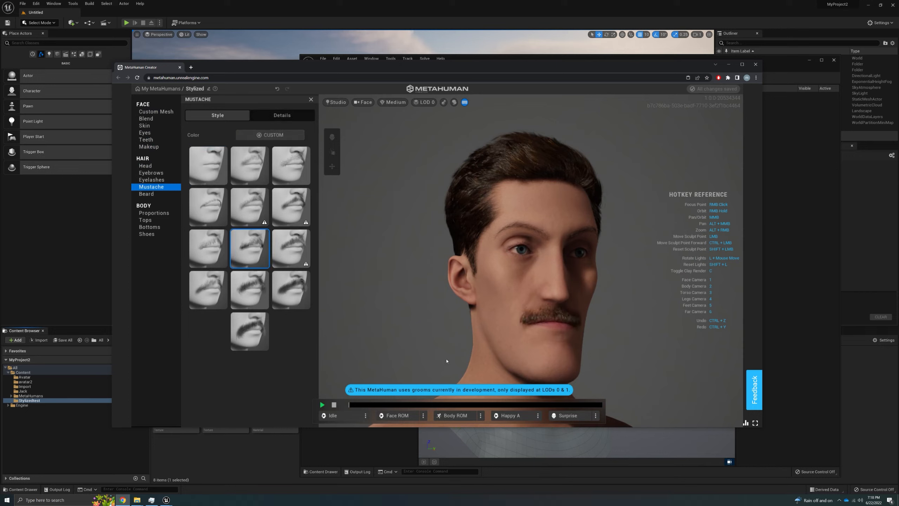
{"action": "mouse_move", "coordinate": [446, 360]}
{"action": "right_mouse_down"}
{"action": "mouse_move", "coordinate": [301, 358]}
{"action": "mouse_move", "coordinate": [416, 328]}
{"action": "mouse_move", "coordinate": [453, 345]}
{"action": "right_mouse_up"}
{"action": "left_click", "coordinate": [217, 254]}
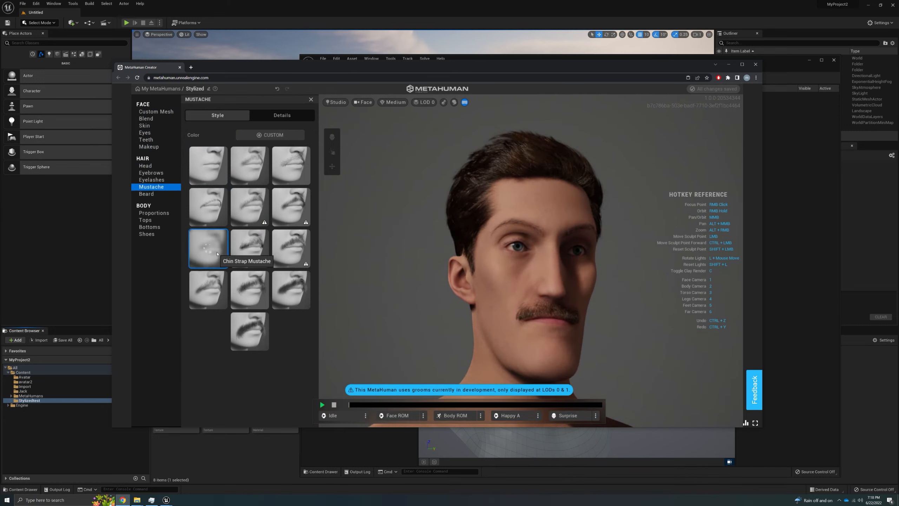
Step: Give the character the Stubble Beard and view it from another angle
{"action": "left_click", "coordinate": [146, 194]}
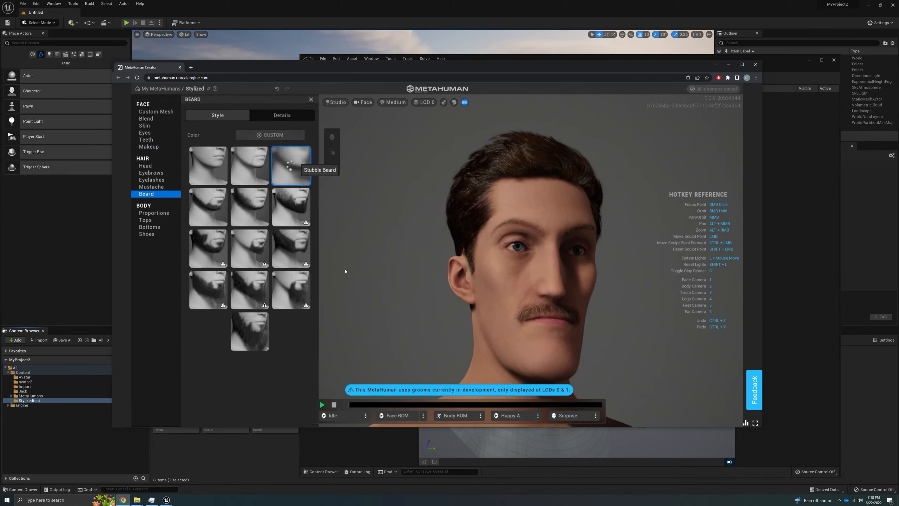
{"action": "left_click", "coordinate": [290, 165]}
{"action": "right_click_drag", "start_coordinate": [439, 311], "coordinate": [390, 310]}
Step: Replace the mustache with the light third style in the first row, check it from the side, and return to the beard styles
{"action": "left_click", "coordinate": [153, 186]}
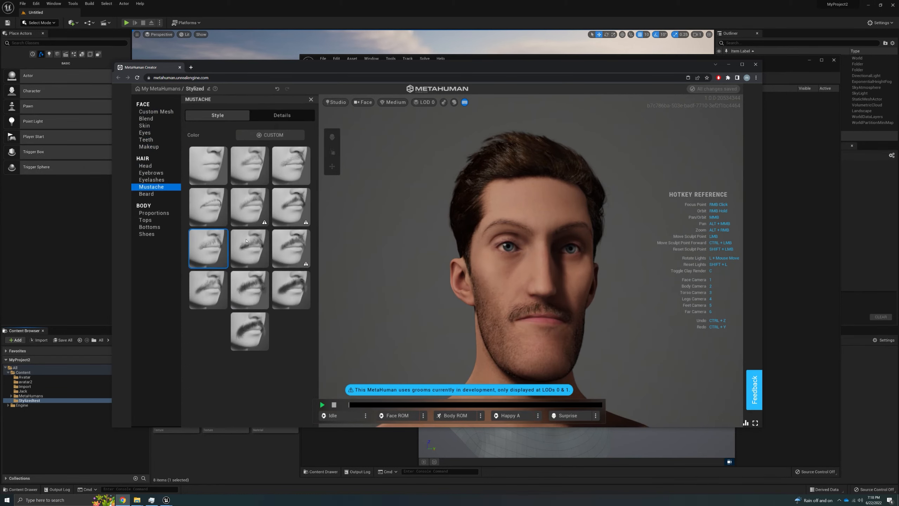
{"action": "left_click", "coordinate": [290, 165]}
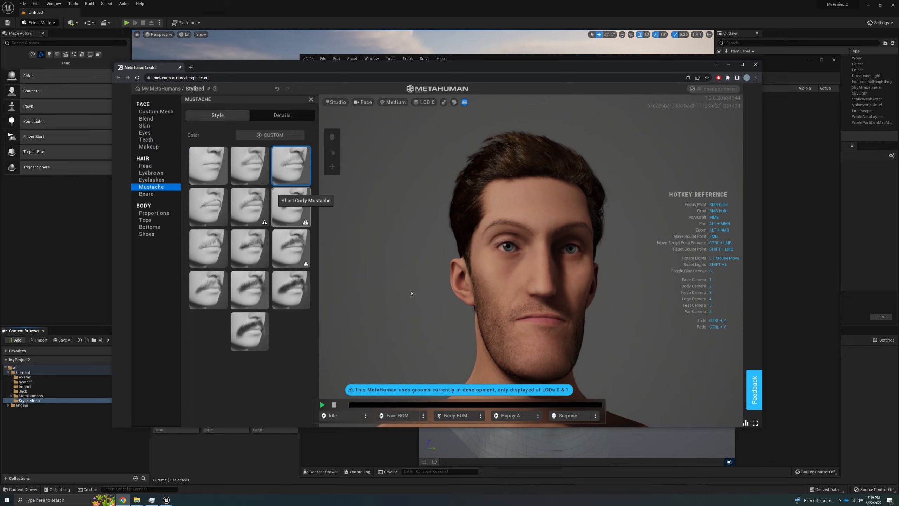
{"action": "right_click_drag", "start_coordinate": [411, 293], "coordinate": [457, 303]}
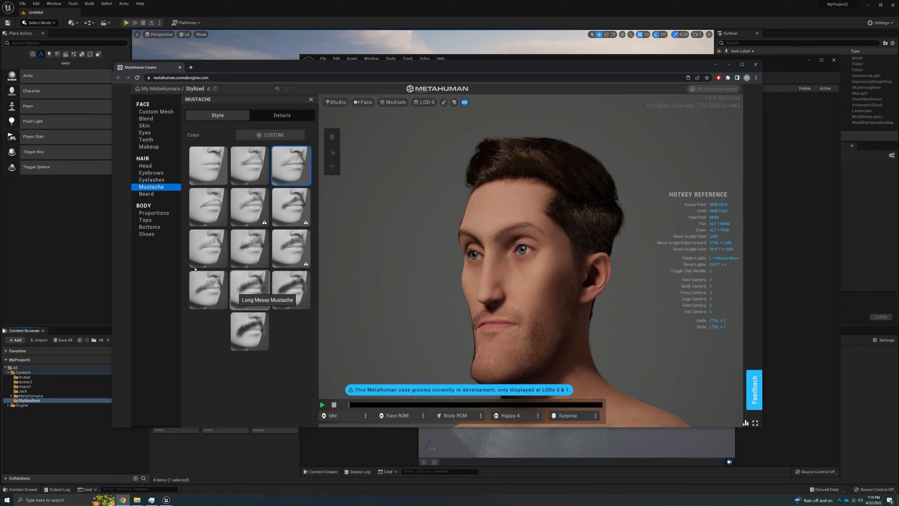
{"action": "left_click", "coordinate": [167, 195]}
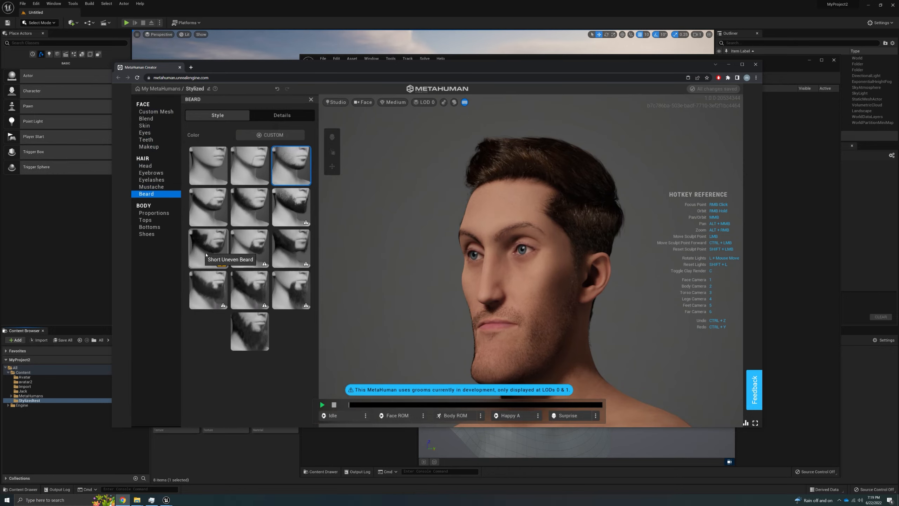
Step: Try the Short Uneven Beard and the goatee in the middle of the third row, viewing each from different sides
{"action": "left_click", "coordinate": [215, 243]}
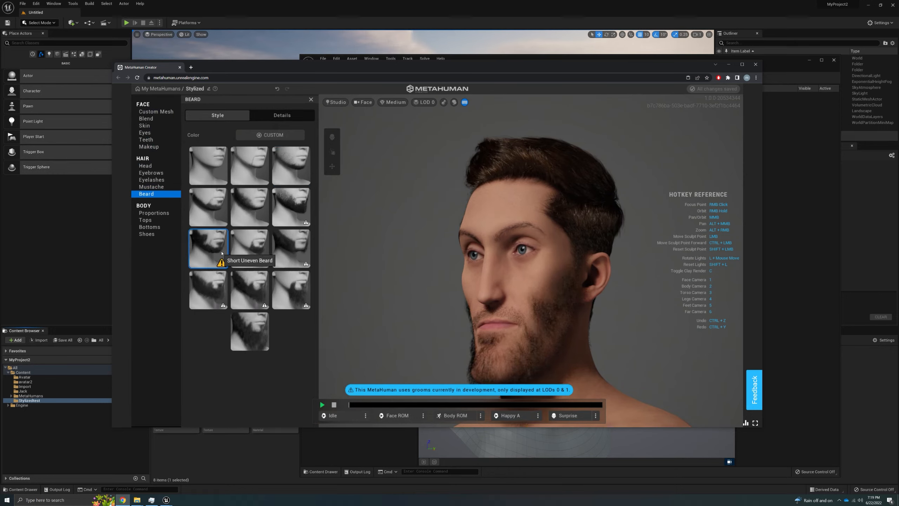
{"action": "right_click_drag", "start_coordinate": [448, 332], "coordinate": [570, 346]}
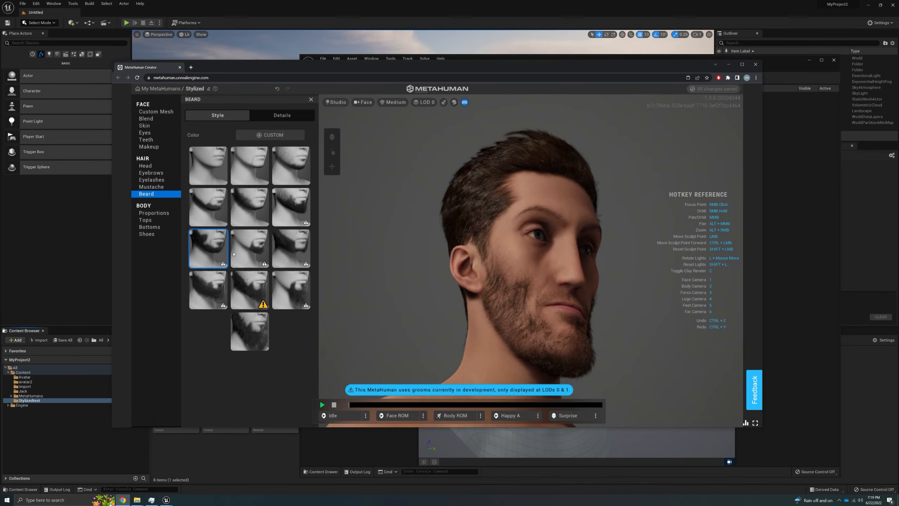
{"action": "left_click", "coordinate": [244, 254]}
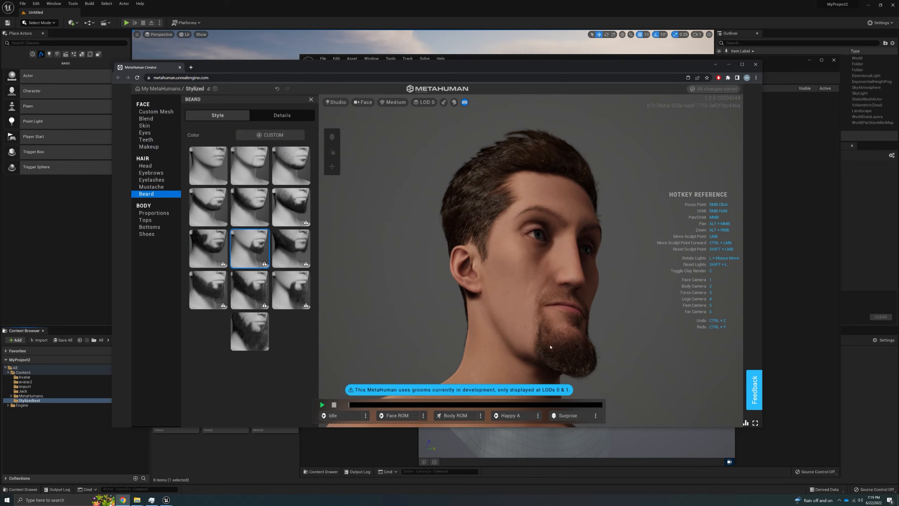
{"action": "right_click_drag", "start_coordinate": [550, 347], "coordinate": [377, 359]}
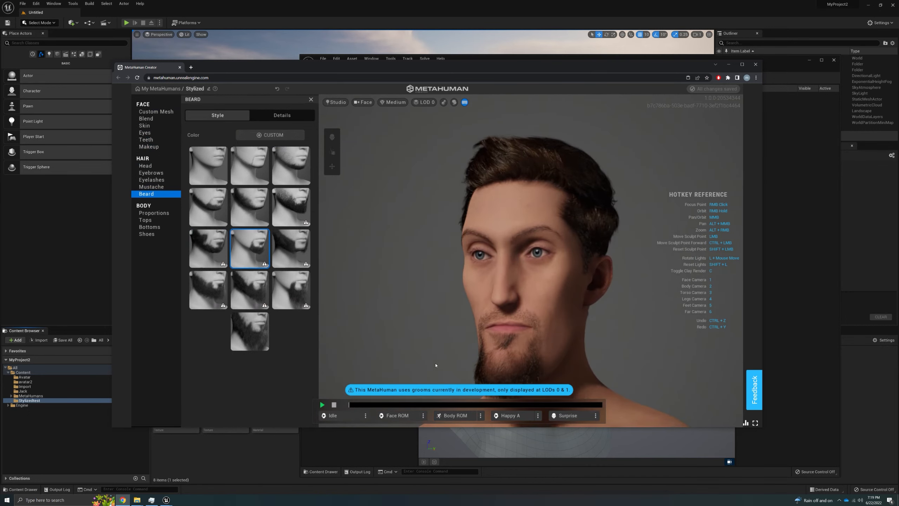
{"action": "right_click_drag", "start_coordinate": [576, 327], "coordinate": [635, 321]}
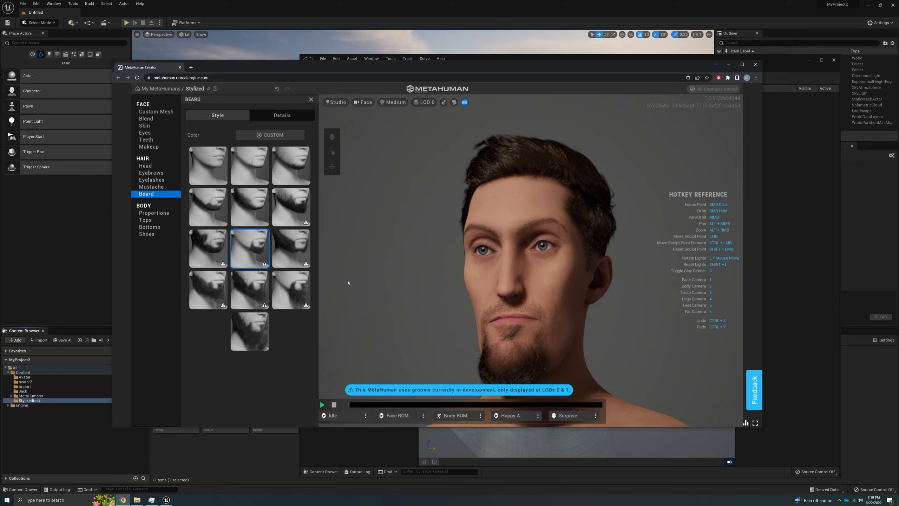
Step: Try the long beard at the start of the fourth row and the Mutton Chops, and return to the Stubble Beard
{"action": "left_click", "coordinate": [213, 289]}
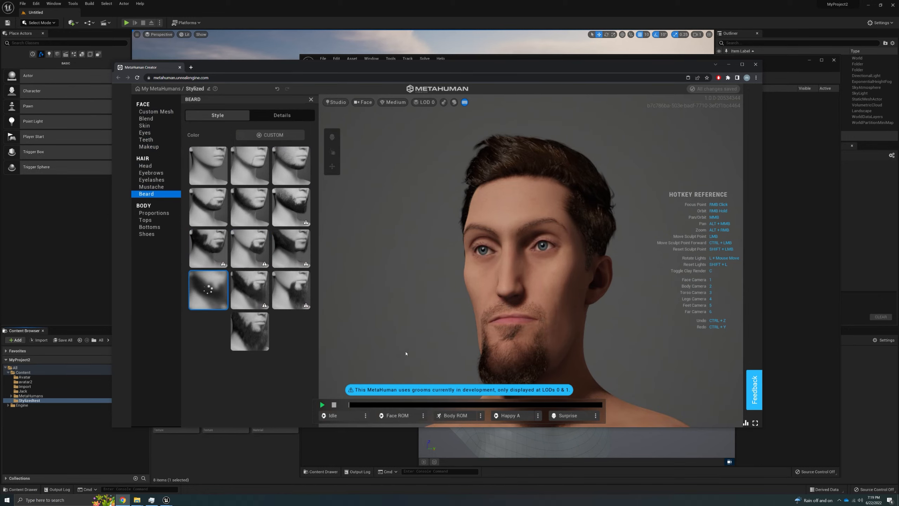
{"action": "right_click_drag", "start_coordinate": [393, 357], "coordinate": [580, 307]}
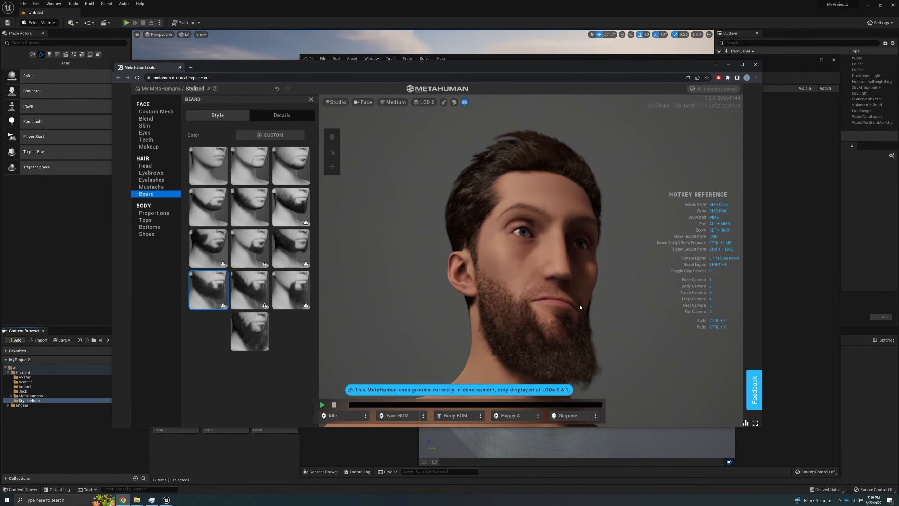
{"action": "left_click", "coordinate": [290, 252]}
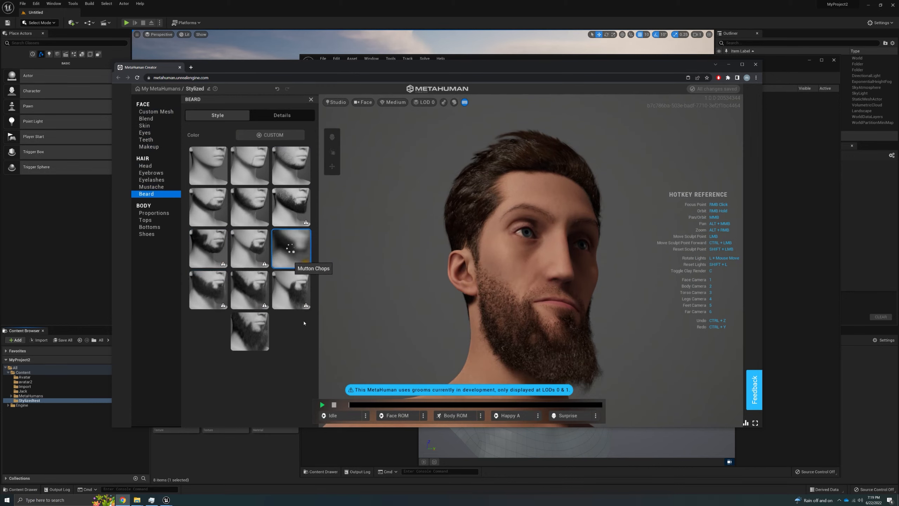
{"action": "right_click_drag", "start_coordinate": [558, 299], "coordinate": [430, 342]}
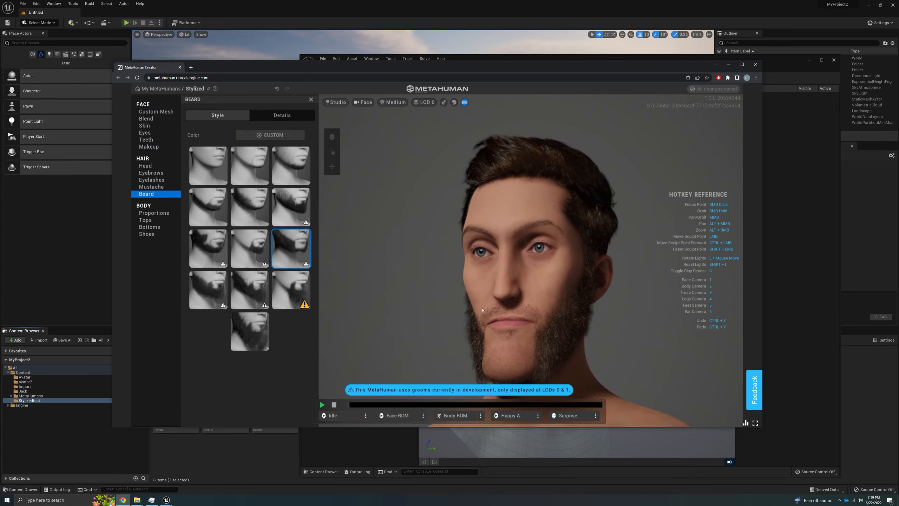
{"action": "left_click", "coordinate": [285, 175]}
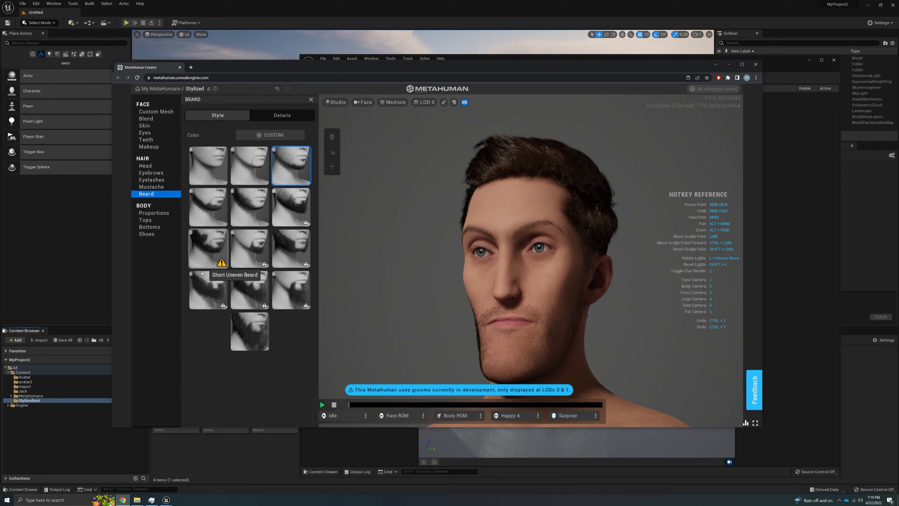
Step: Look at the body proportions and dress the character in the short-sleeved T-shirt
{"action": "left_click", "coordinate": [153, 213]}
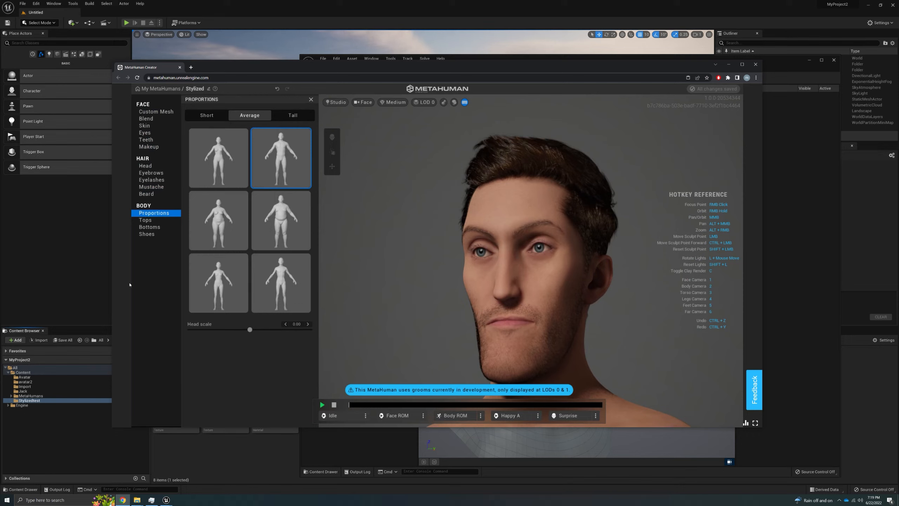
{"action": "left_click", "coordinate": [153, 220]}
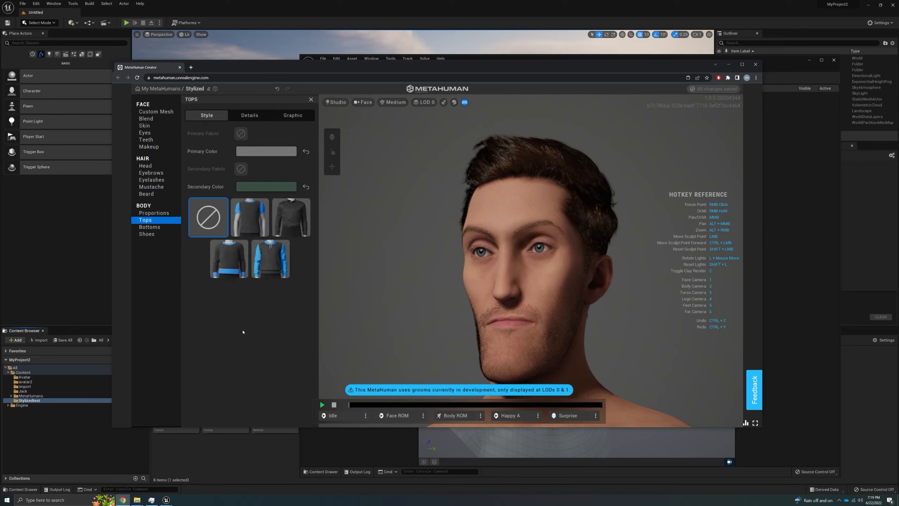
{"action": "left_click", "coordinate": [250, 216]}
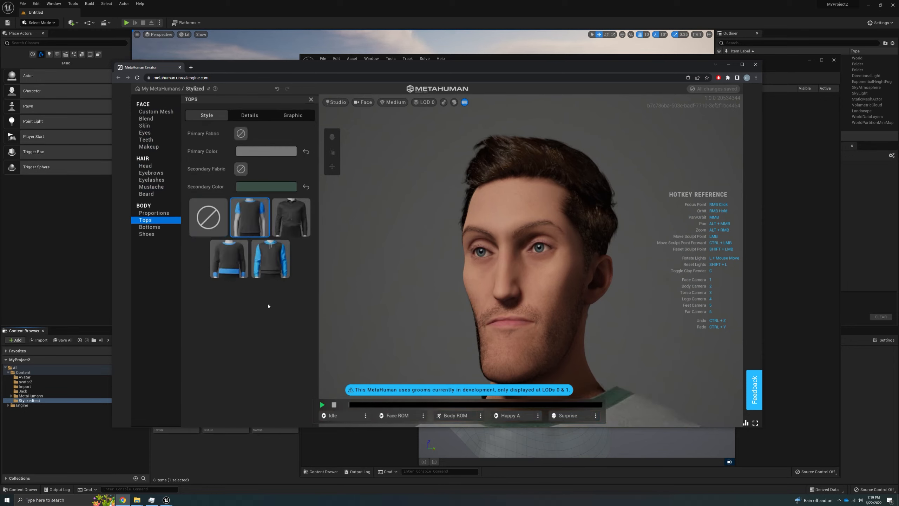
Step: Put the third style of the first row of bottoms on the character and check the outfit with the Body camera from several angles
{"action": "left_click", "coordinate": [148, 228]}
{"action": "left_click", "coordinate": [290, 229]}
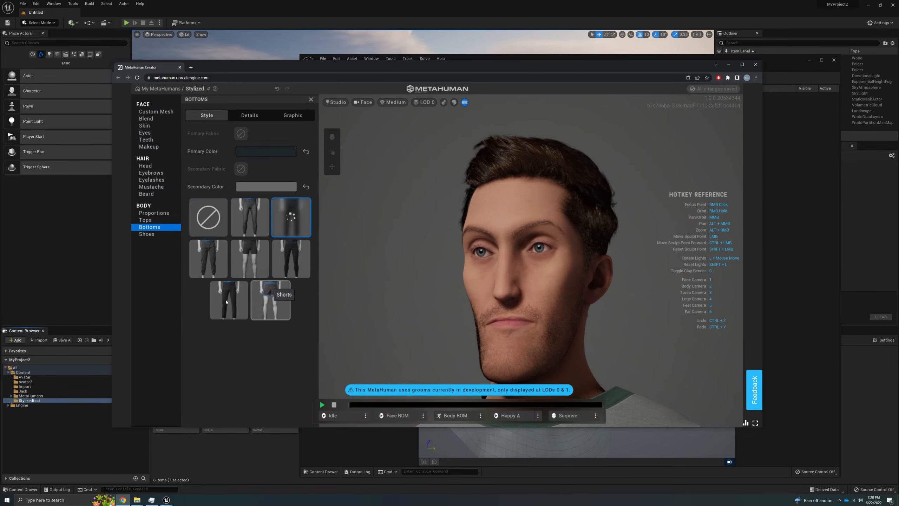
{"action": "left_click", "coordinate": [372, 103]}
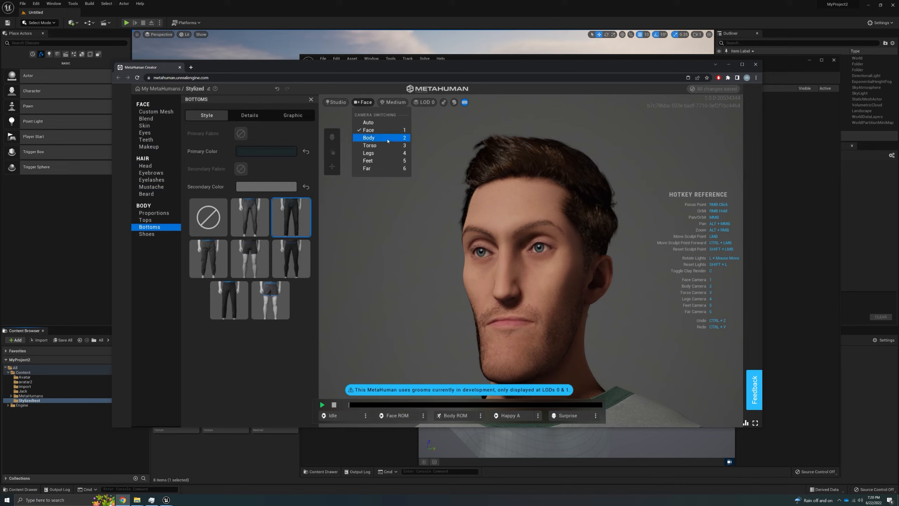
{"action": "left_click", "coordinate": [369, 138]}
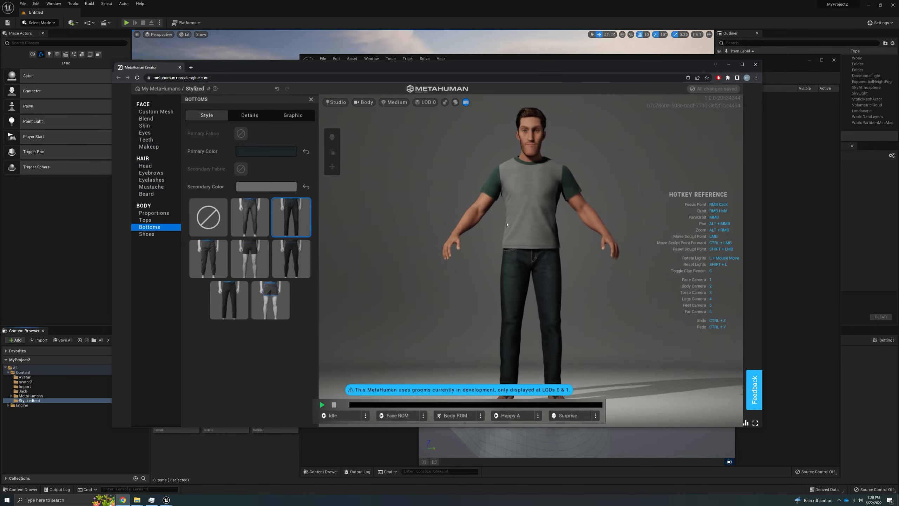
{"action": "right_click_drag", "start_coordinate": [507, 224], "coordinate": [612, 219]}
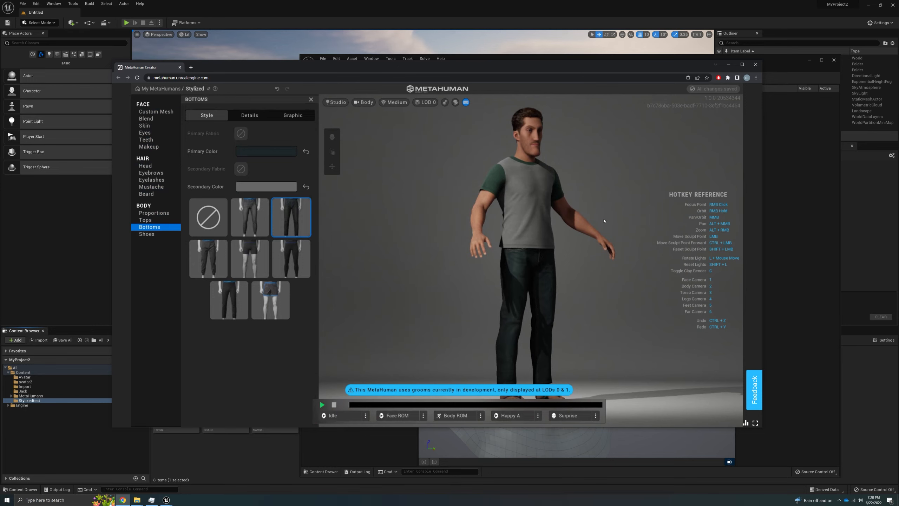
{"action": "right_click_drag", "start_coordinate": [602, 261], "coordinate": [487, 263]}
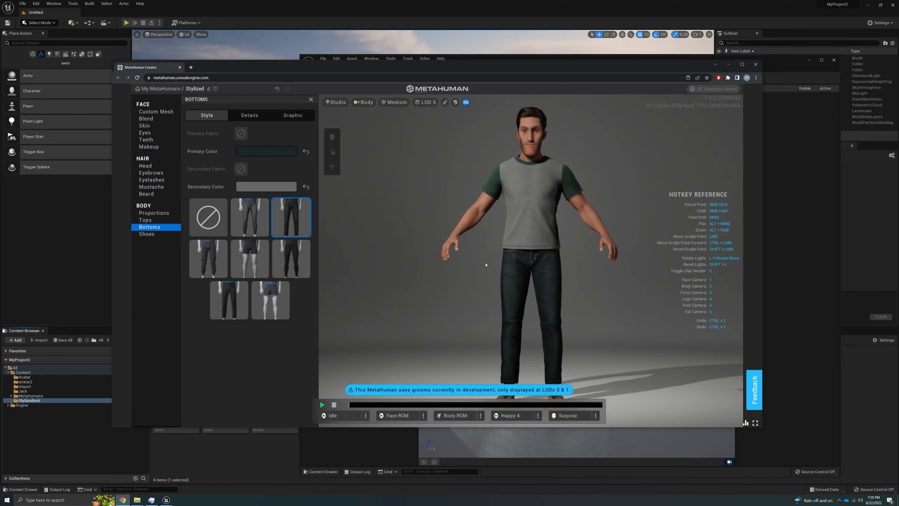
{"action": "right_click_drag", "start_coordinate": [522, 298], "coordinate": [669, 295]}
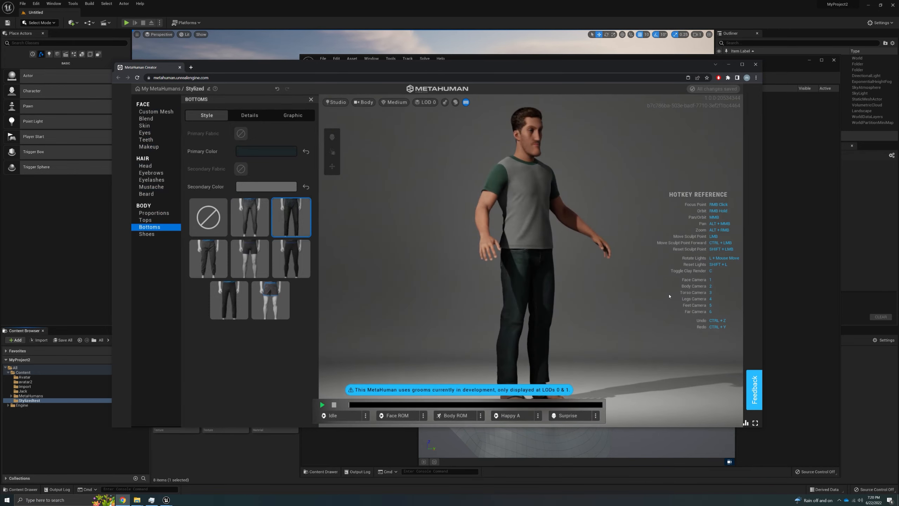
{"action": "right_click_drag", "start_coordinate": [480, 310], "coordinate": [375, 313]}
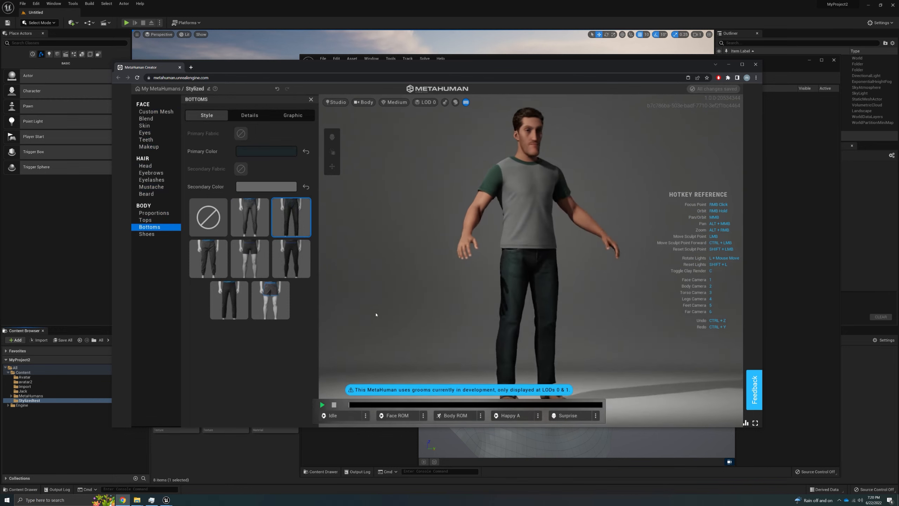
{"action": "right_click_drag", "start_coordinate": [570, 277], "coordinate": [500, 282]}
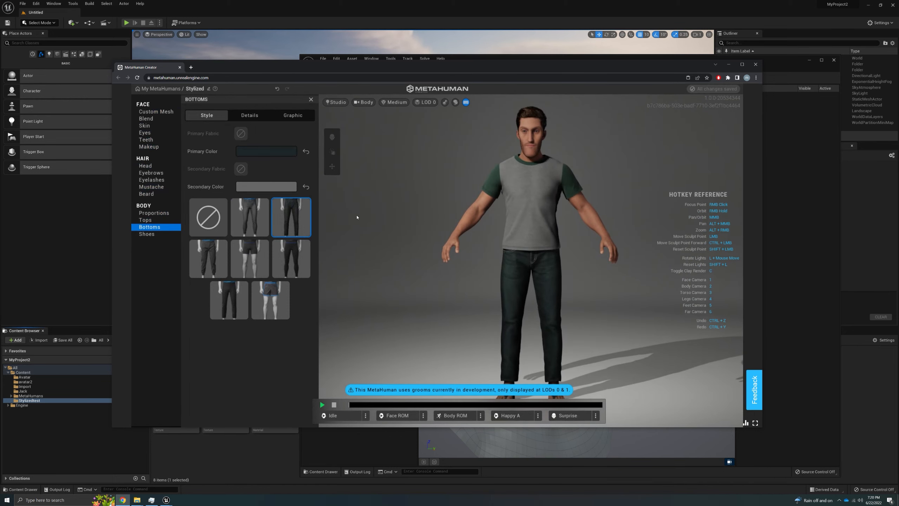
Step: Reduce the saturation of the trousers' primary color to 0.13
{"action": "left_click", "coordinate": [256, 152]}
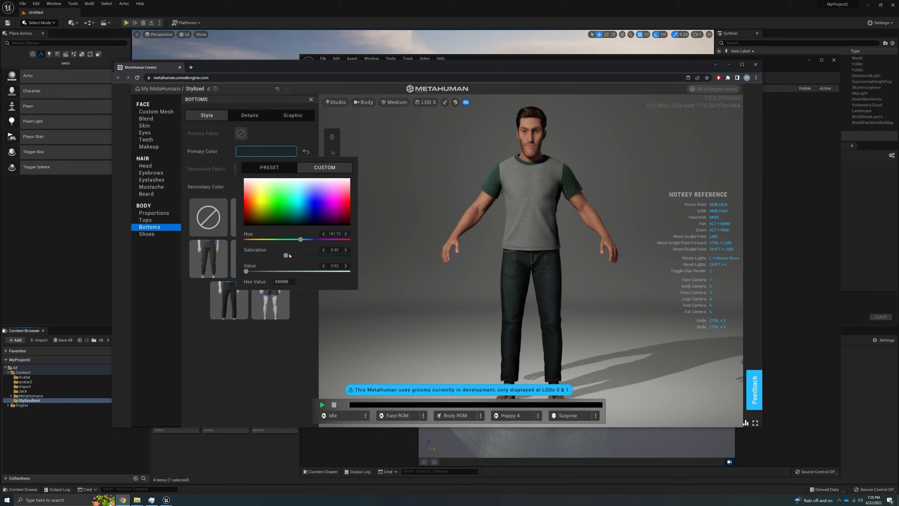
{"action": "left_click_drag", "start_coordinate": [280, 255], "coordinate": [259, 255]}
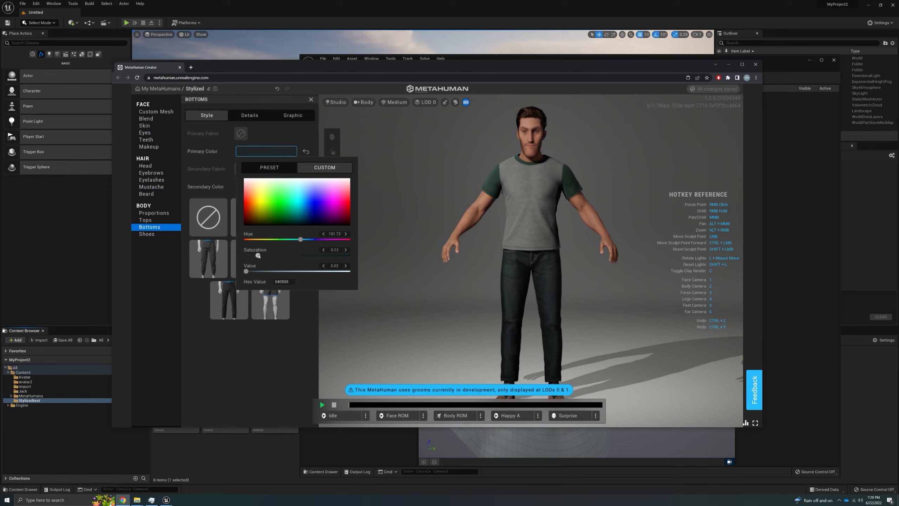
{"action": "left_click", "coordinate": [267, 373]}
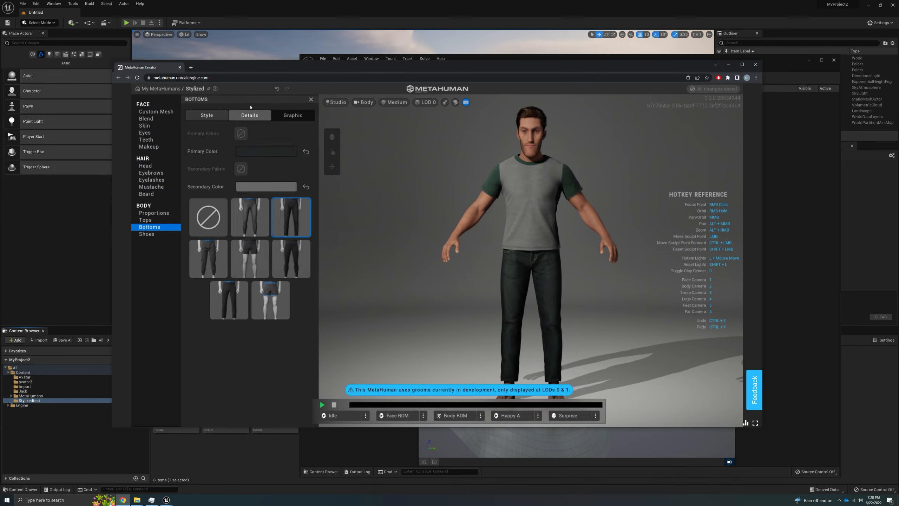
Step: Set the T-shirt's primary color to hue 240, saturation 0.08 and value 0.05, and copy its hex value
{"action": "left_click", "coordinate": [155, 220]}
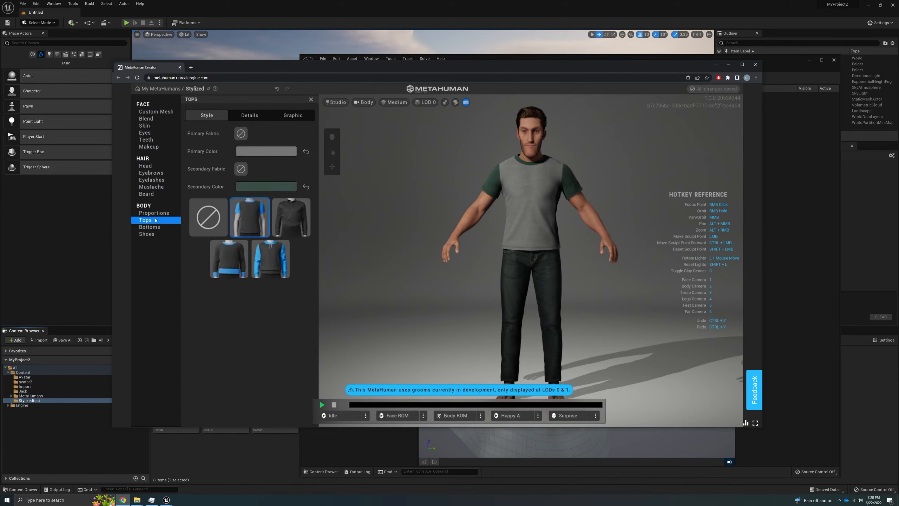
{"action": "left_click", "coordinate": [274, 151]}
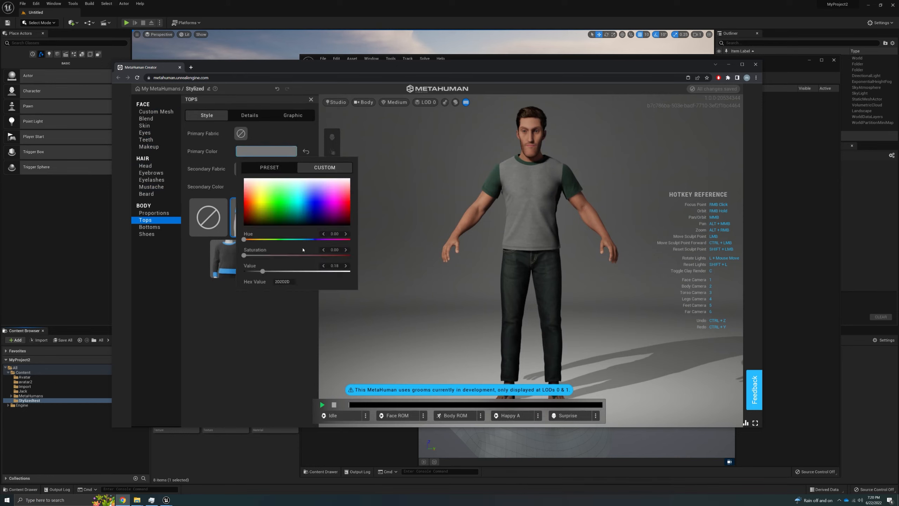
{"action": "left_click_drag", "start_coordinate": [262, 271], "coordinate": [250, 272]}
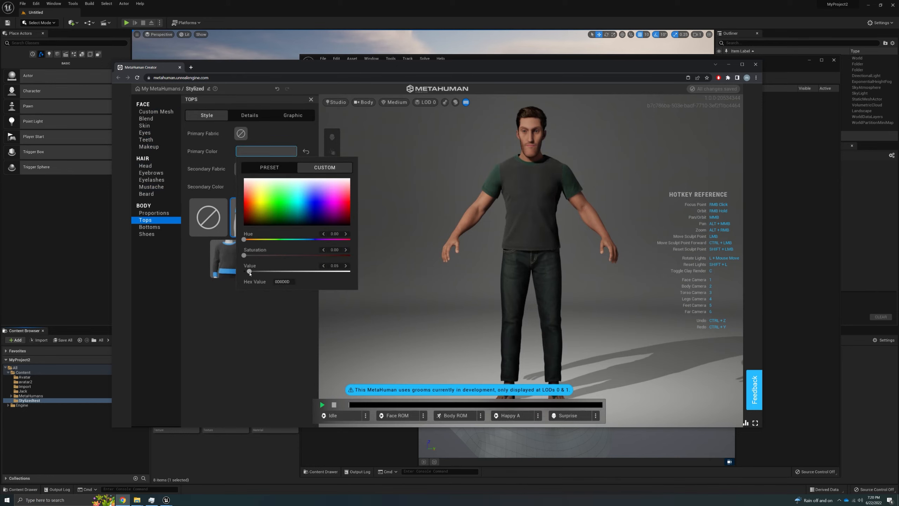
{"action": "left_click_drag", "start_coordinate": [244, 240], "coordinate": [313, 240]}
{"action": "left_click_drag", "start_coordinate": [244, 256], "coordinate": [253, 261]}
{"action": "double_click", "coordinate": [292, 283]}
{"action": "key", "text": "ctrl+c"}
{"action": "left_click", "coordinate": [275, 290]}
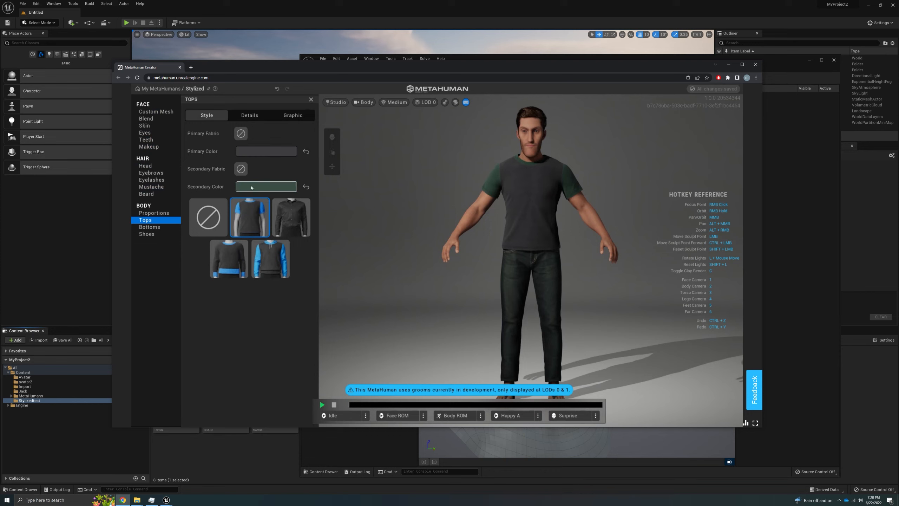
Step: Set the T-shirt's secondary color to the copied hex value 0C0C0D
{"action": "left_click", "coordinate": [266, 186]}
{"action": "left_click_drag", "start_coordinate": [293, 318], "coordinate": [259, 319]}
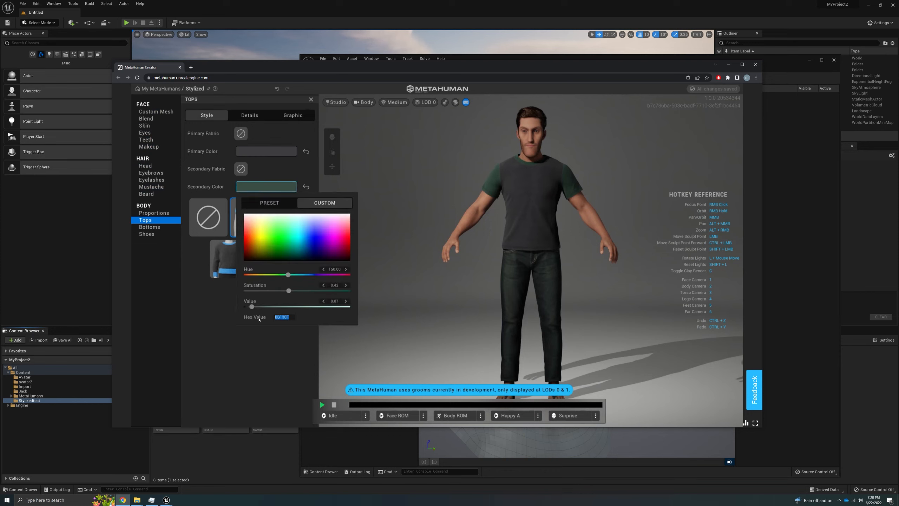
{"action": "key", "text": "ctrl+v"}
{"action": "key", "text": "Return"}
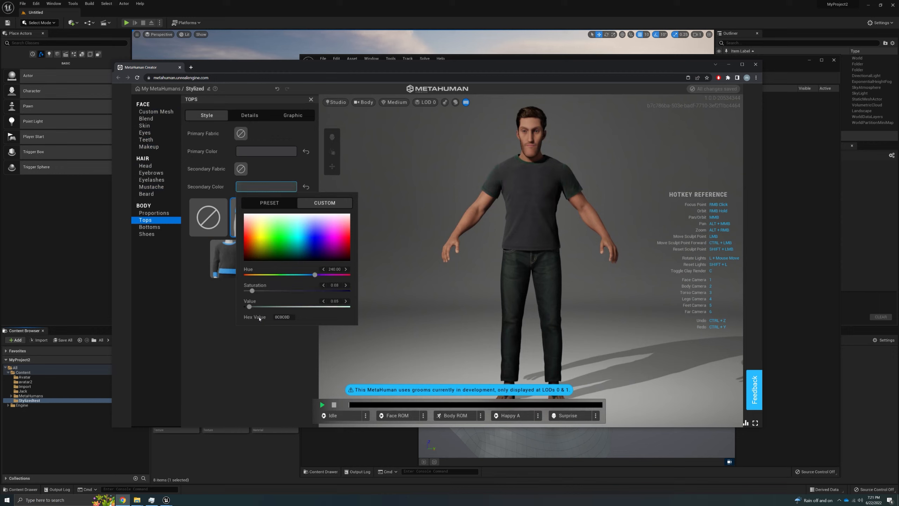
{"action": "left_click", "coordinate": [240, 357]}
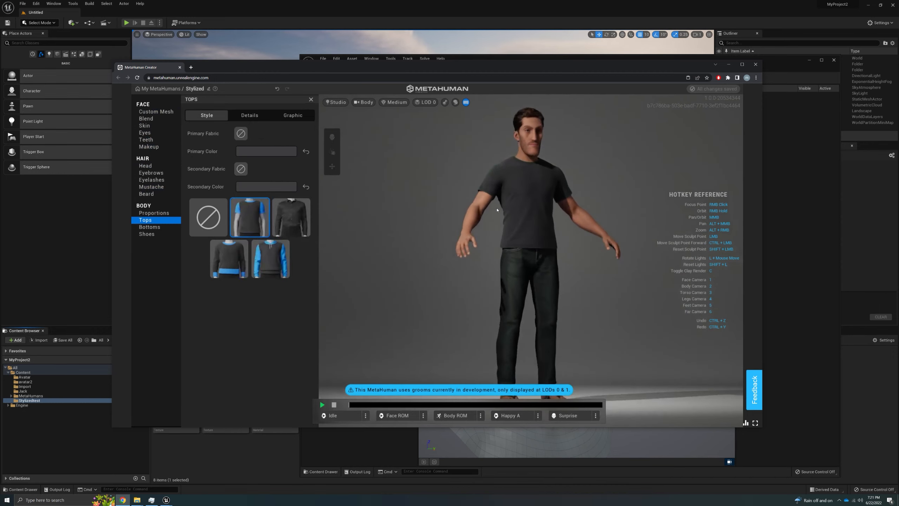
Step: Add the hand-sign graphic to the T-shirt and give the character the first shoe style in the second row
{"action": "left_click", "coordinate": [286, 115]}
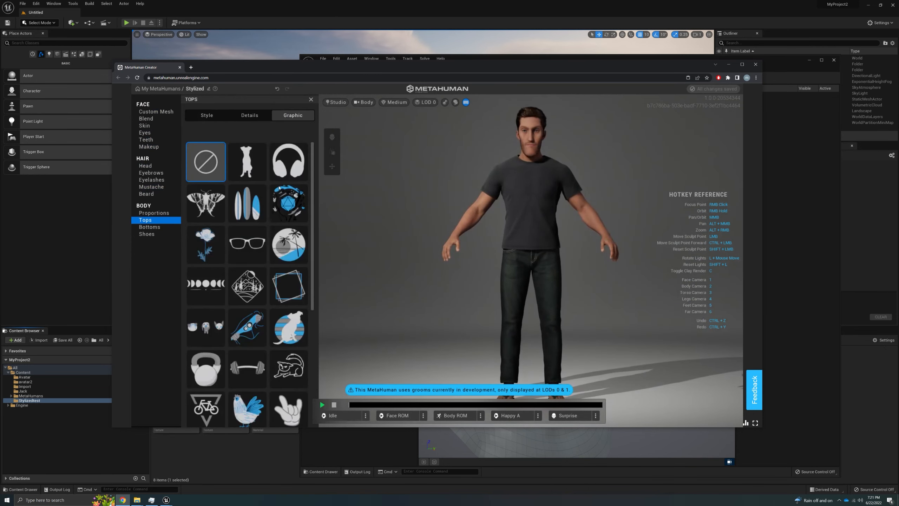
{"action": "left_click", "coordinate": [288, 409]}
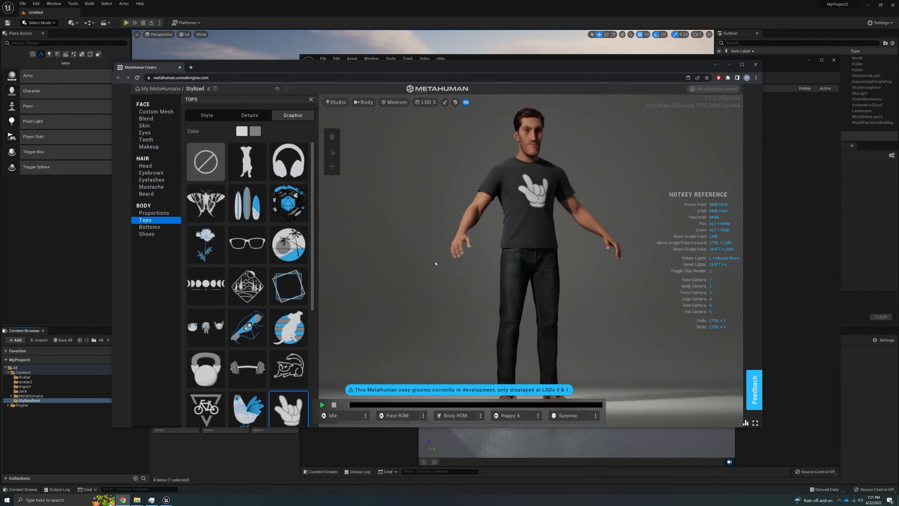
{"action": "left_click", "coordinate": [146, 234]}
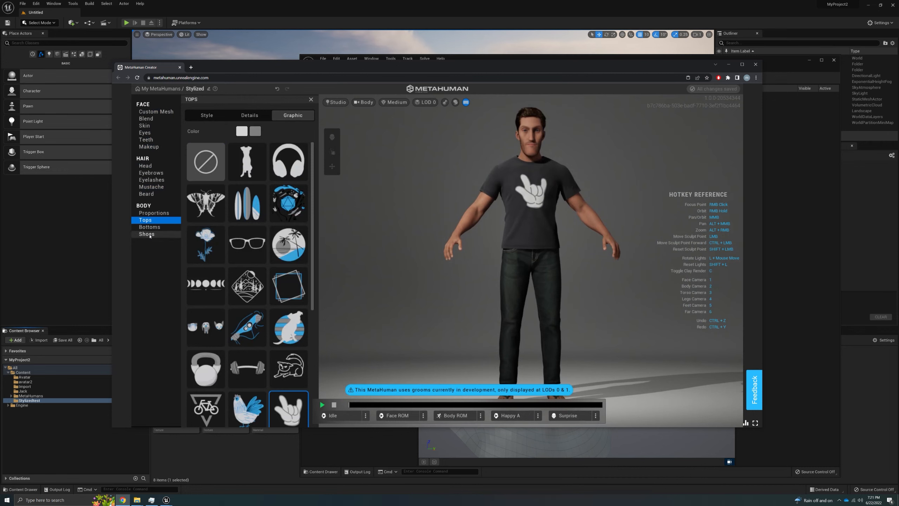
{"action": "left_click", "coordinate": [222, 256]}
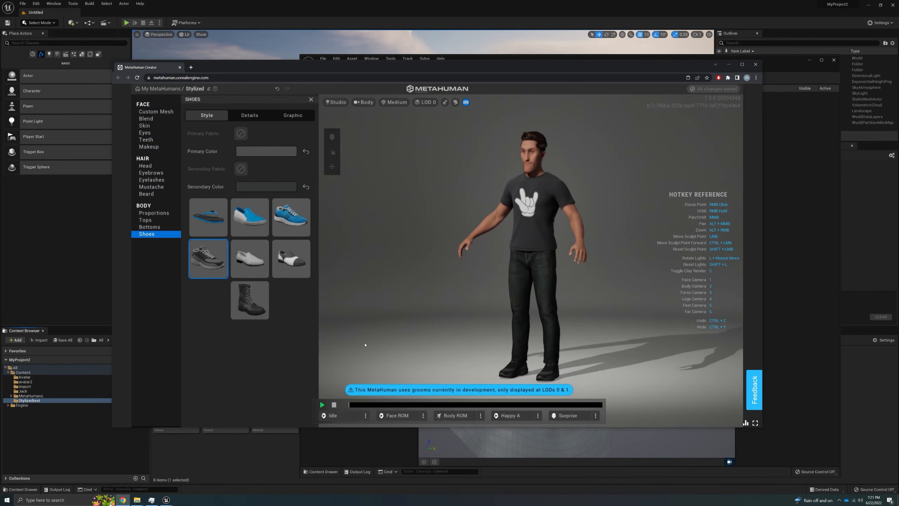
Step: Inspect the dressed character from several angles, switch to the Face camera and play the Face ROM animation
{"action": "right_click_drag", "start_coordinate": [441, 293], "coordinate": [614, 326]}
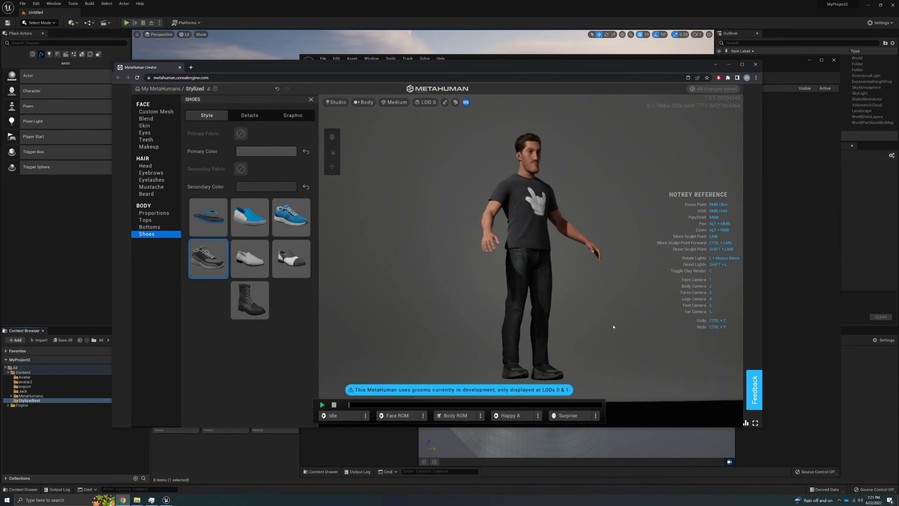
{"action": "right_click_drag", "start_coordinate": [539, 294], "coordinate": [420, 299]}
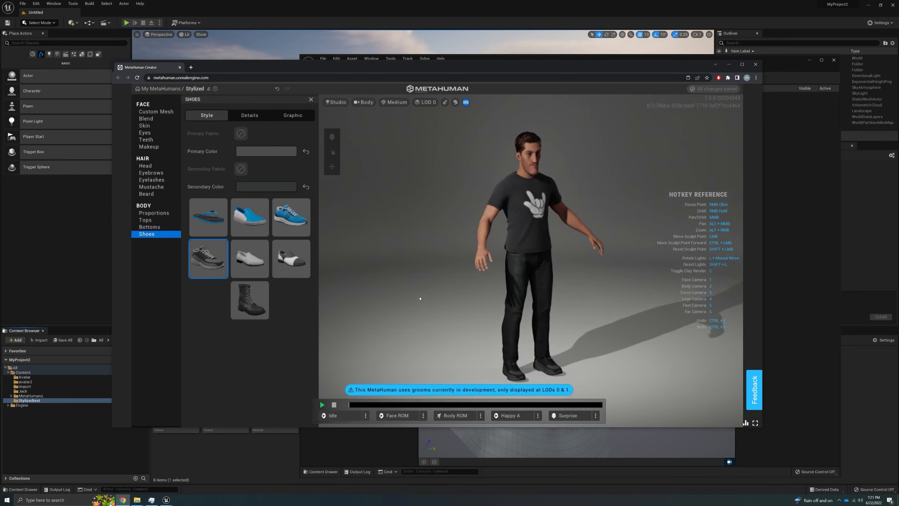
{"action": "scroll", "coordinate": [539, 199], "scroll_direction": "up", "scroll_amount": 3}
{"action": "scroll", "coordinate": [560, 217], "scroll_direction": "down", "scroll_amount": 5}
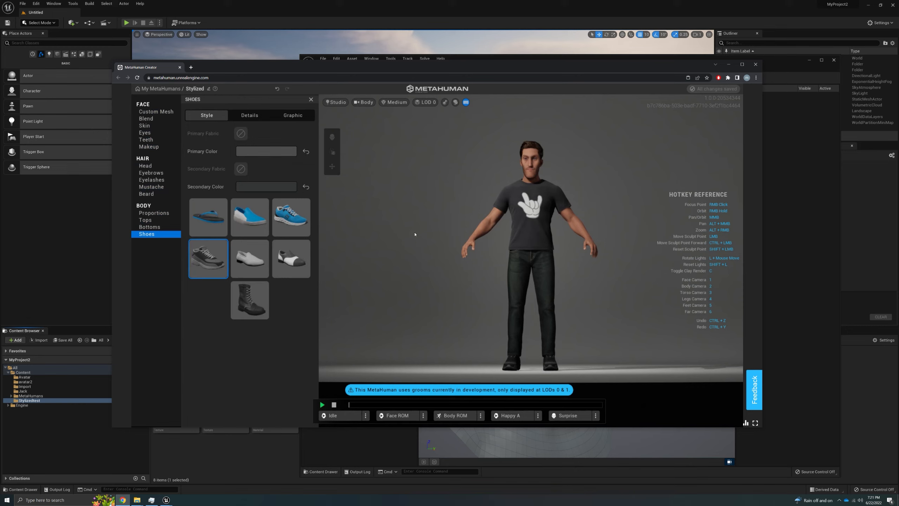
{"action": "left_click", "coordinate": [364, 102]}
{"action": "left_click", "coordinate": [376, 132]}
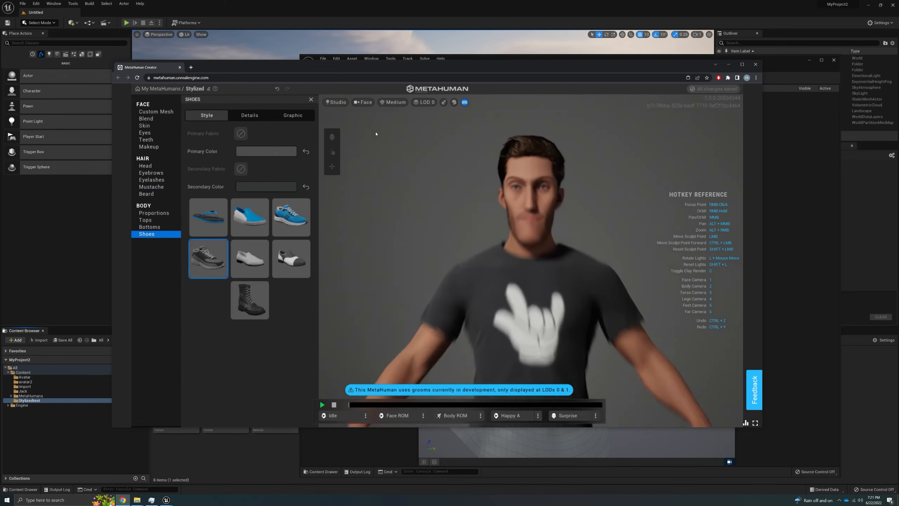
{"action": "right_click_drag", "start_coordinate": [453, 223], "coordinate": [497, 258]}
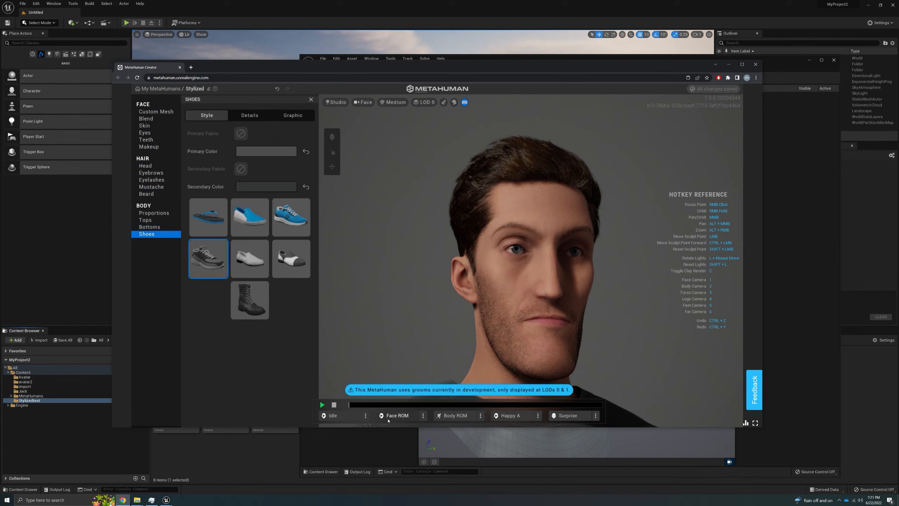
{"action": "left_click", "coordinate": [393, 421]}
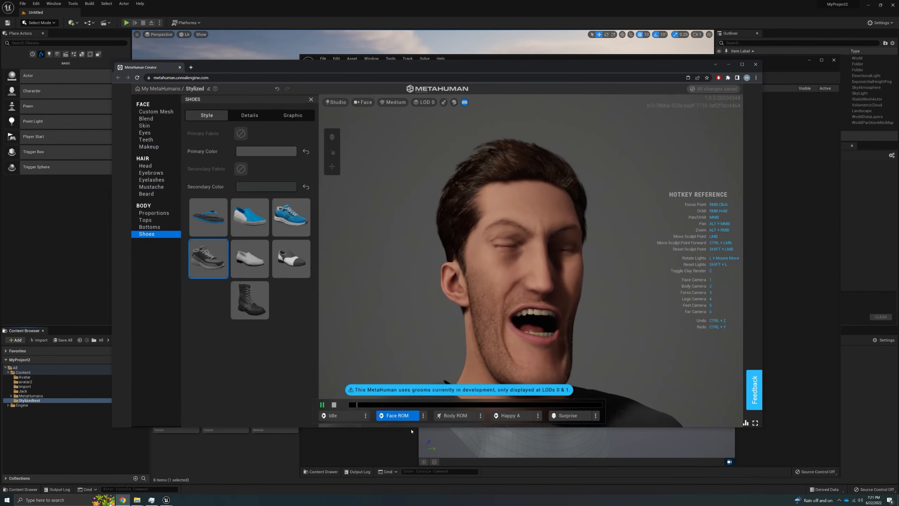
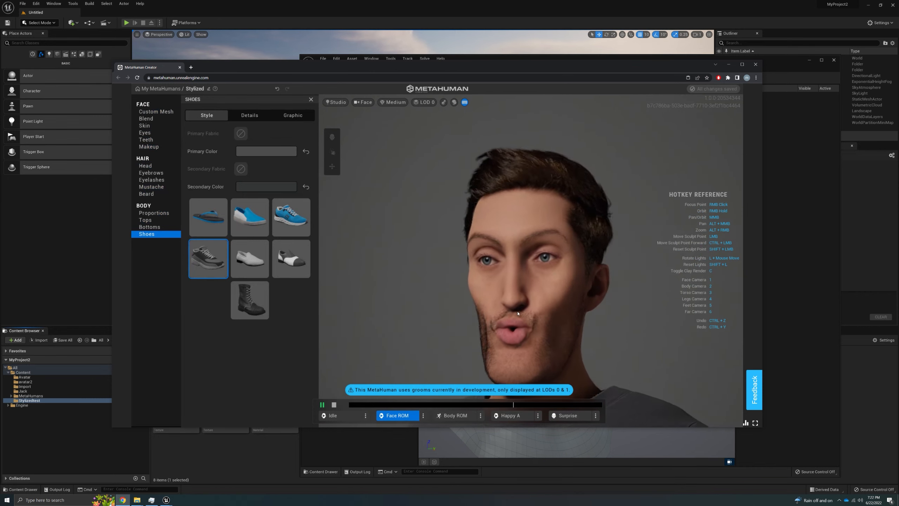
{"action": "scroll", "coordinate": [530, 321], "scroll_direction": "up", "scroll_amount": 3}
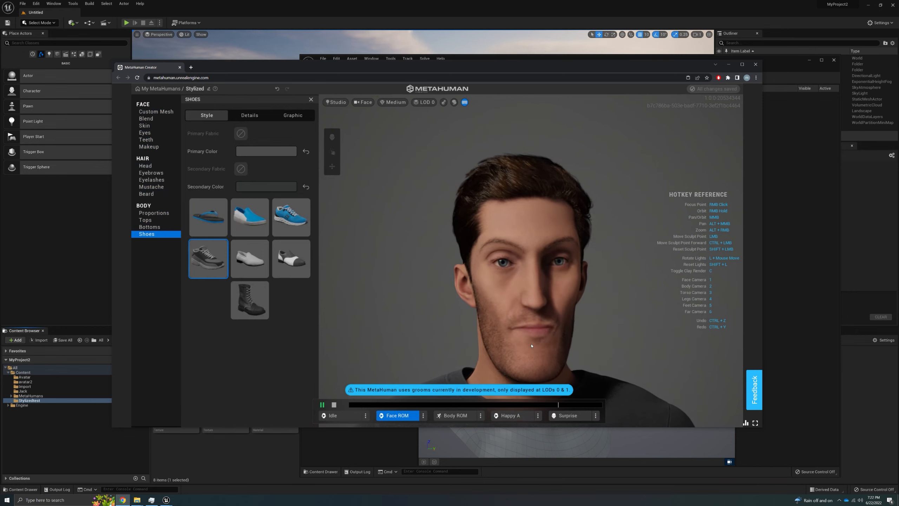
Step: Preview the Idle loop followed by the Happy and Fear facial poses in the first animation slot
{"action": "left_click", "coordinate": [351, 413]}
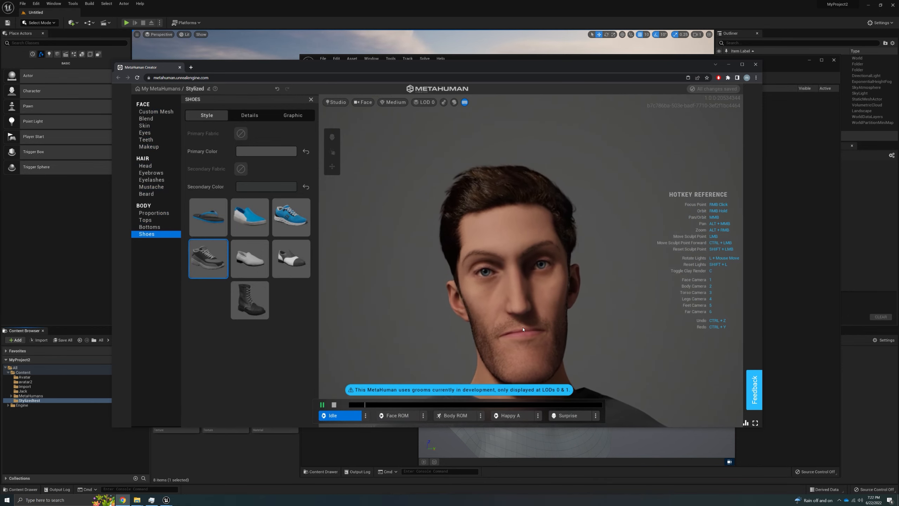
{"action": "left_click", "coordinate": [366, 415]}
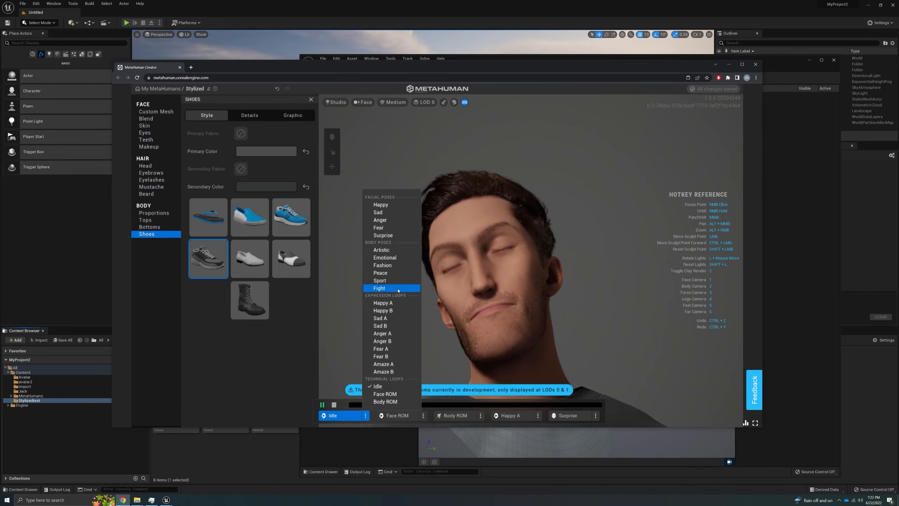
{"action": "left_click", "coordinate": [396, 205]}
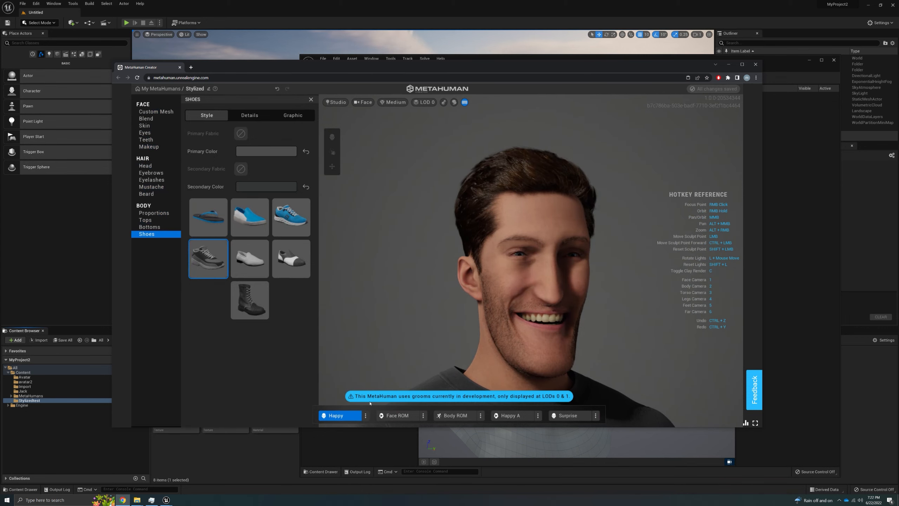
{"action": "left_click", "coordinate": [365, 415]}
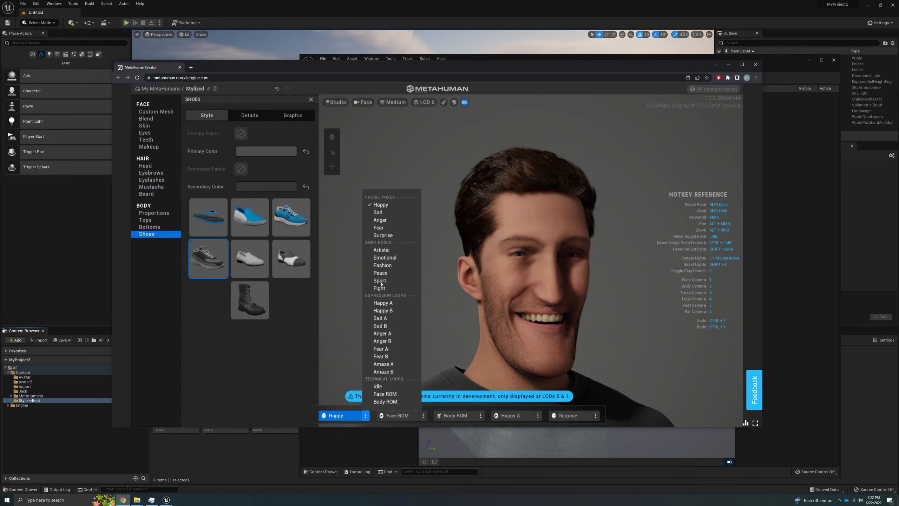
{"action": "left_click", "coordinate": [387, 231]}
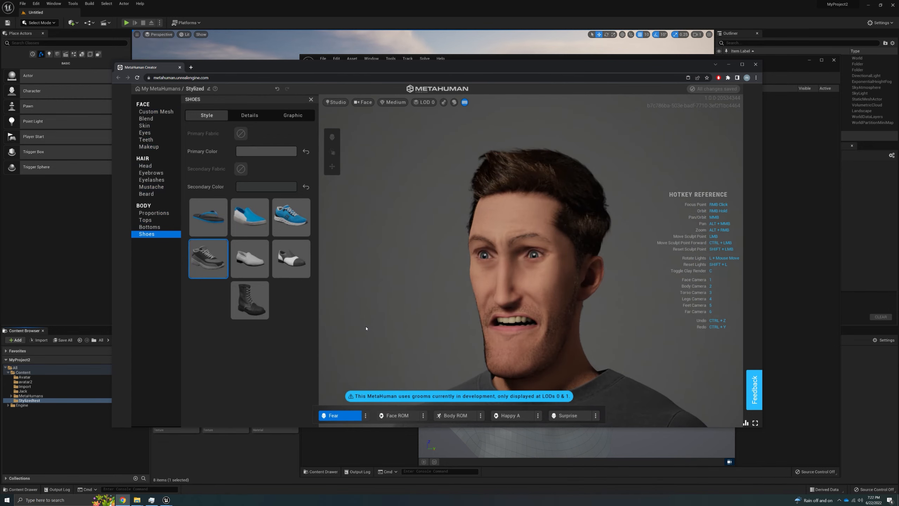
Step: Preview the Happy B, Amaze A and Happy A expression loops in the first animation slot, and pause playback
{"action": "left_click", "coordinate": [365, 415]}
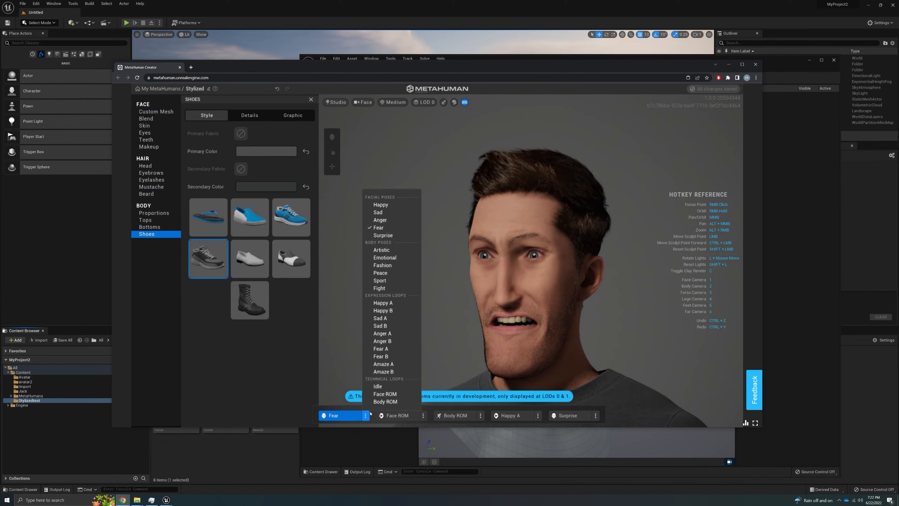
{"action": "left_click", "coordinate": [396, 310]}
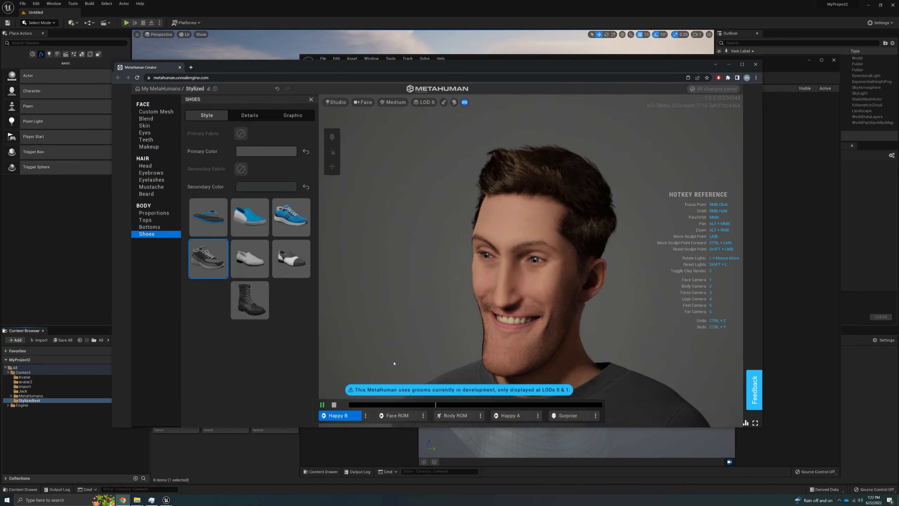
{"action": "left_click", "coordinate": [365, 415]}
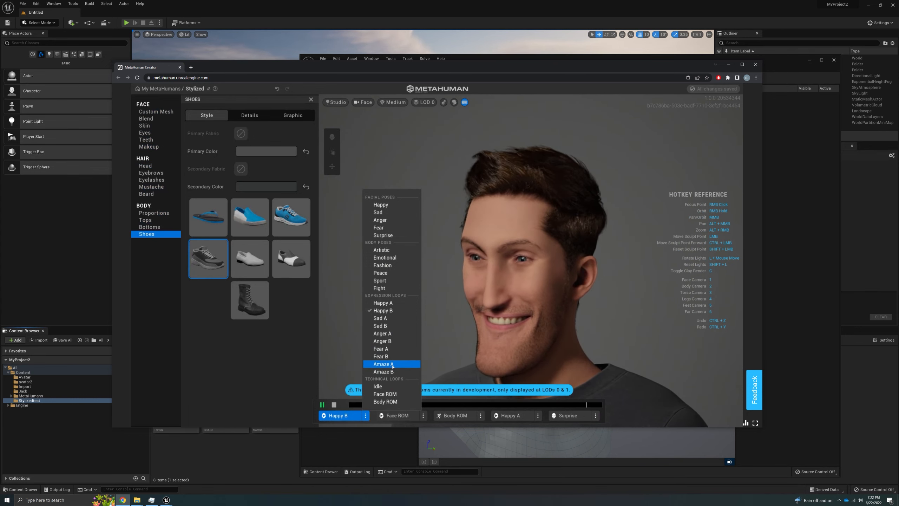
{"action": "left_click", "coordinate": [379, 363]}
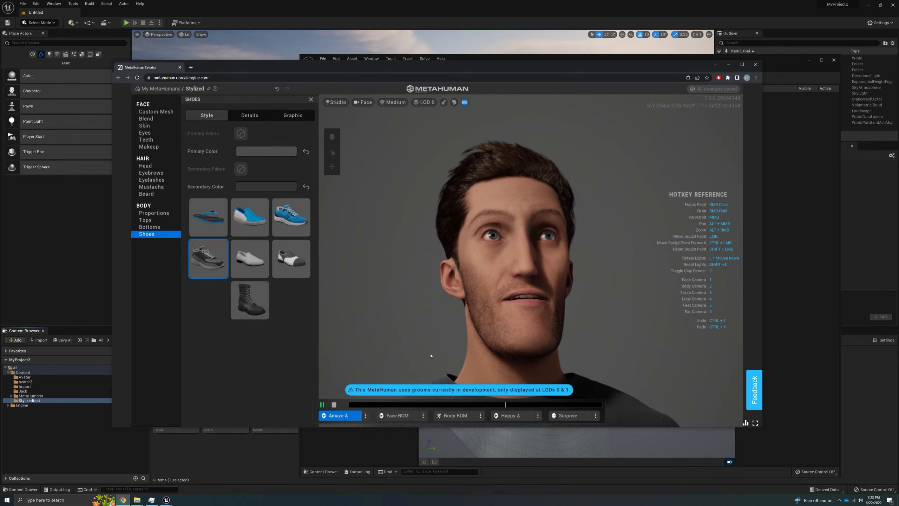
{"action": "left_click", "coordinate": [365, 415]}
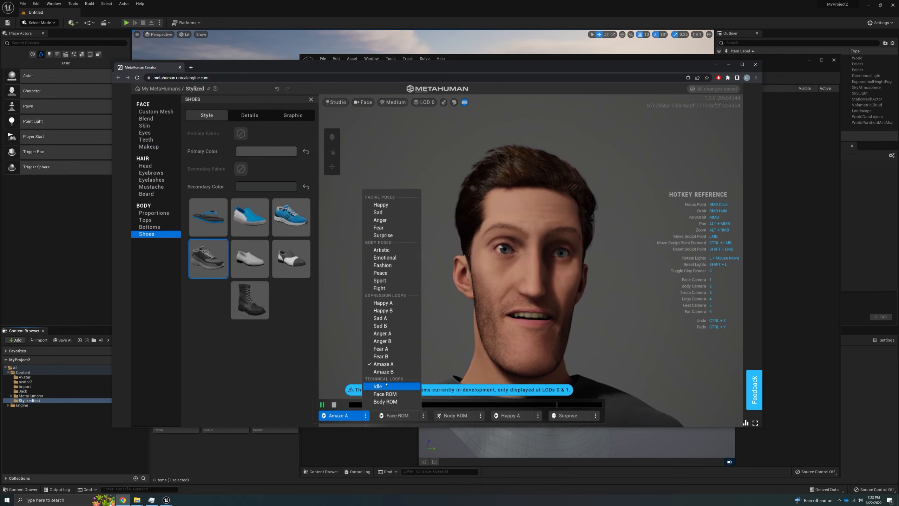
{"action": "left_click", "coordinate": [394, 306]}
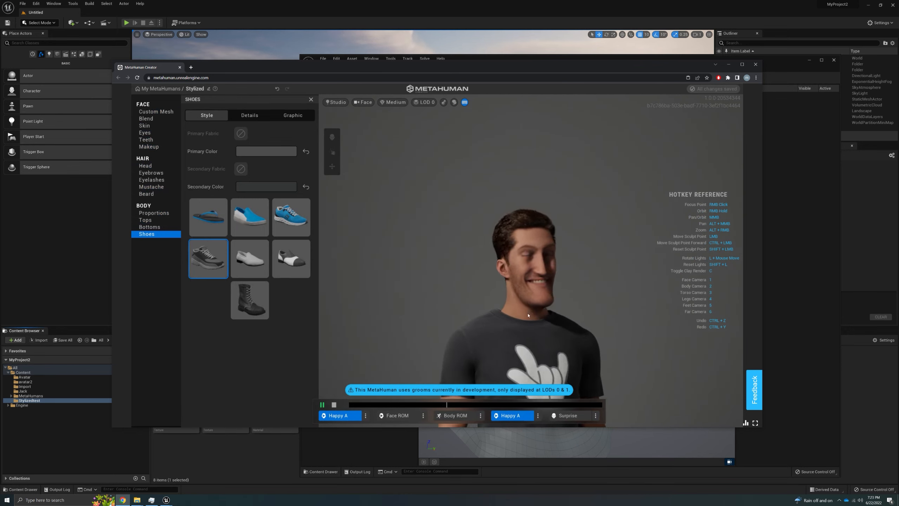
{"action": "scroll", "coordinate": [528, 341], "scroll_direction": "down", "scroll_amount": 3}
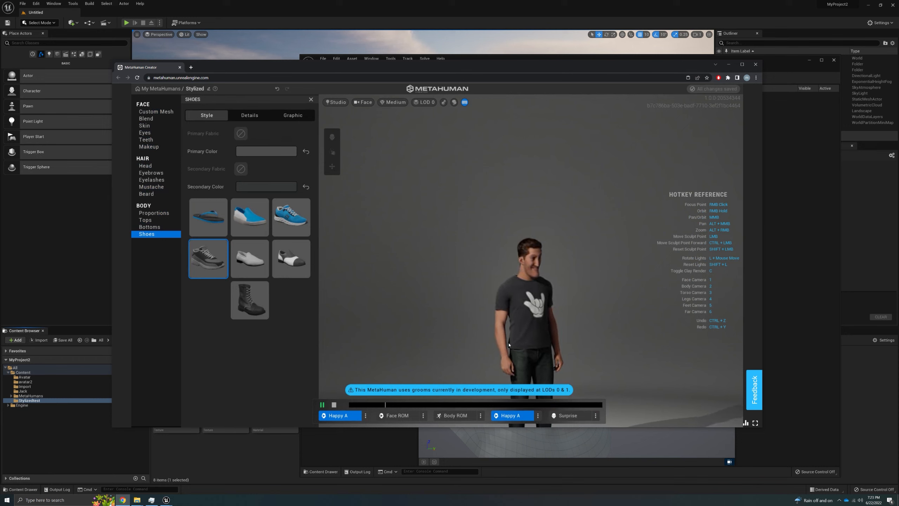
{"action": "left_click", "coordinate": [322, 405]}
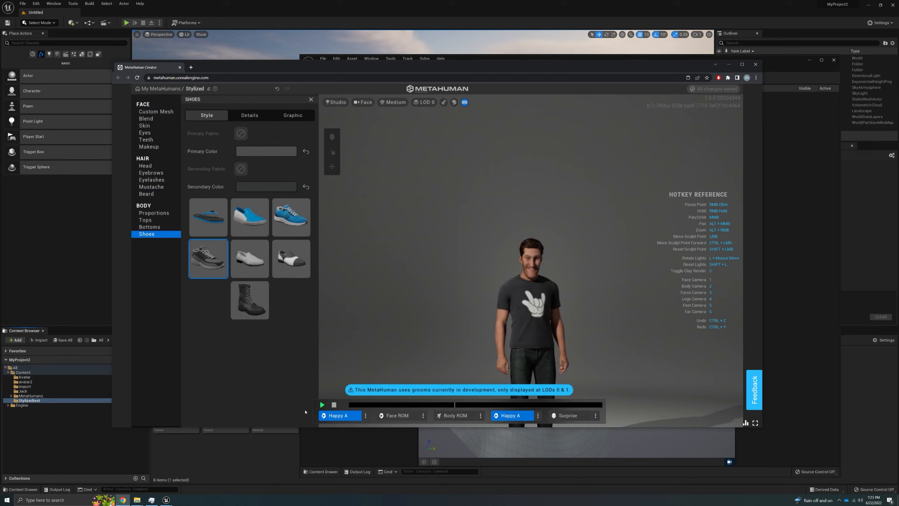
Step: Examine the head renders and scene stills of the Bad Travelling Torrin artwork on ArtStation as a stylized character reference
{"action": "scroll", "coordinate": [544, 270], "scroll_direction": "up", "scroll_amount": 5}
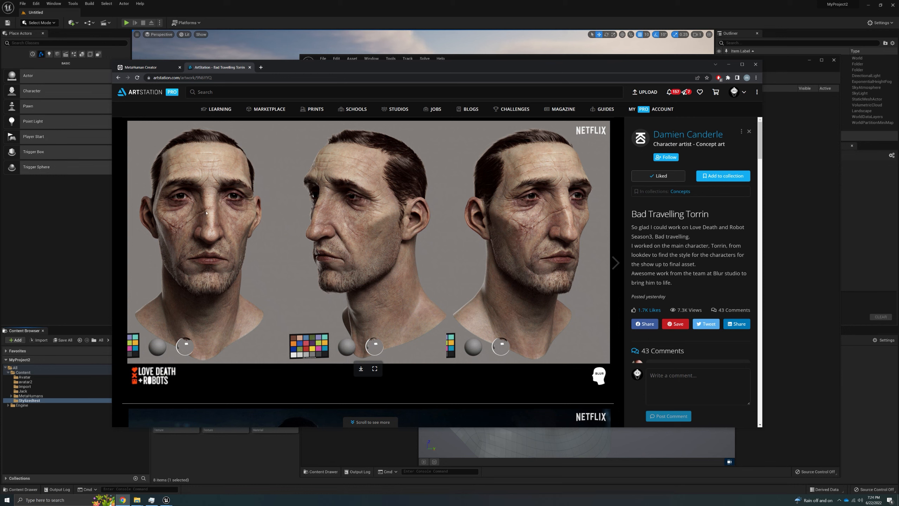
{"action": "scroll", "coordinate": [435, 244], "scroll_direction": "down", "scroll_amount": 15}
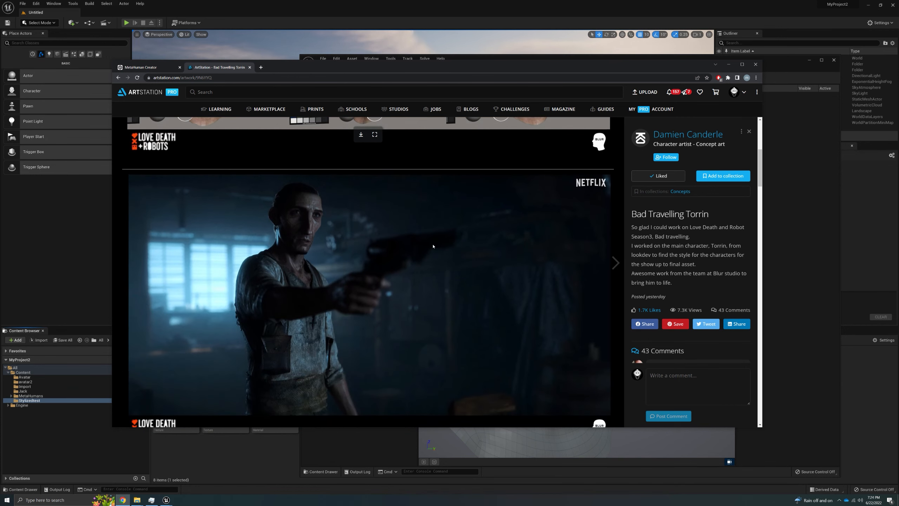
{"action": "scroll", "coordinate": [396, 256], "scroll_direction": "down", "scroll_amount": 15}
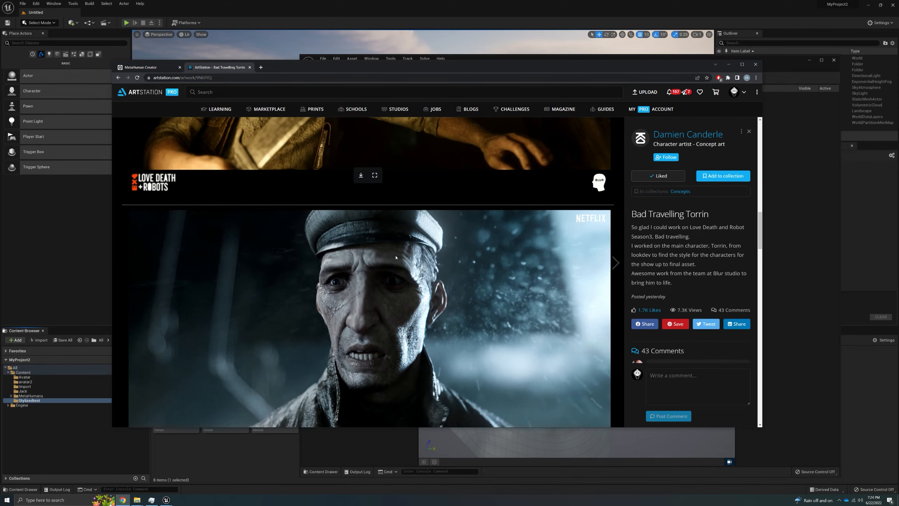
{"action": "scroll", "coordinate": [405, 276], "scroll_direction": "down", "scroll_amount": 5}
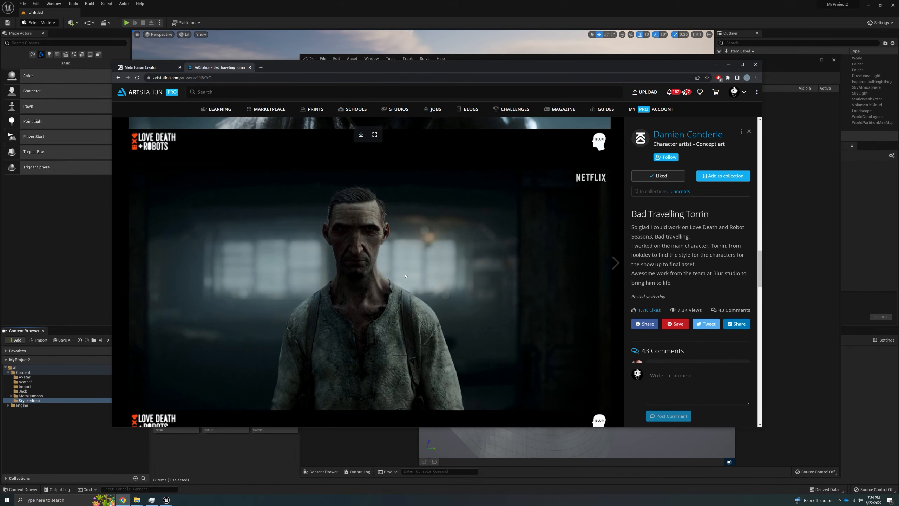
{"action": "scroll", "coordinate": [406, 276], "scroll_direction": "up", "scroll_amount": 15}
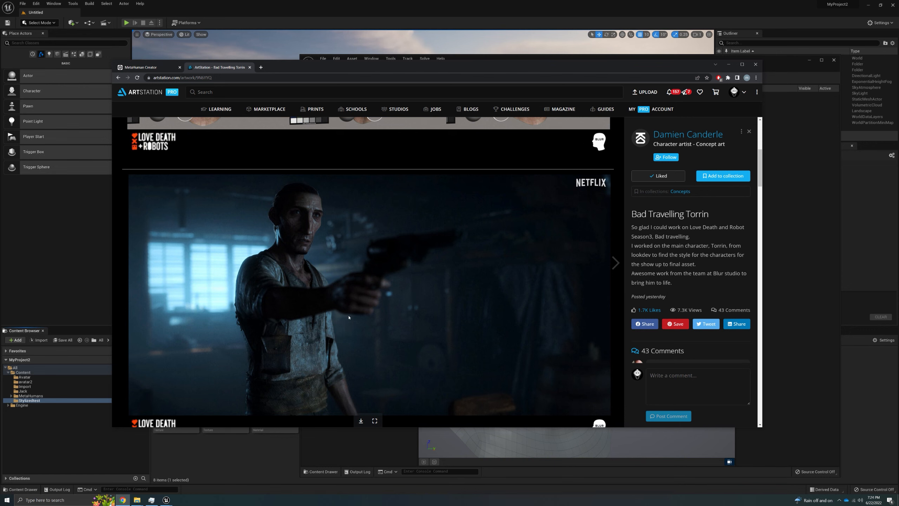
{"action": "scroll", "coordinate": [348, 317], "scroll_direction": "up", "scroll_amount": 5}
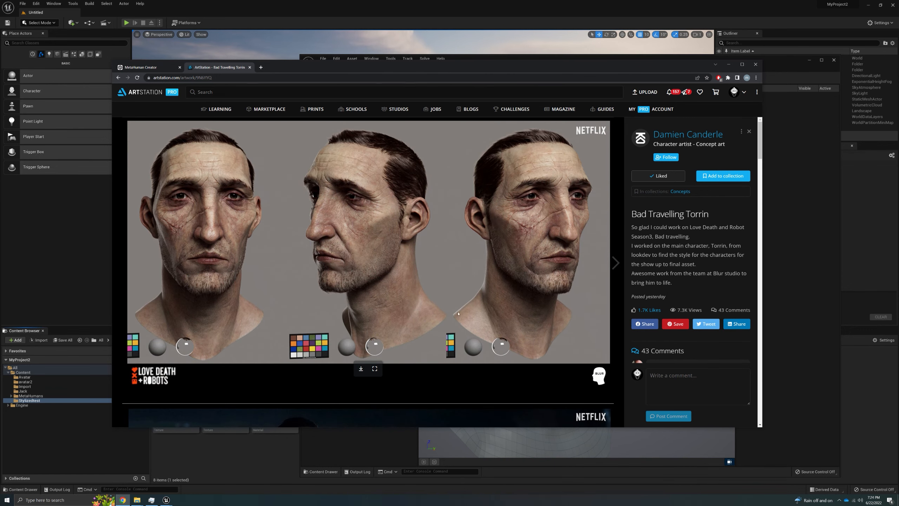